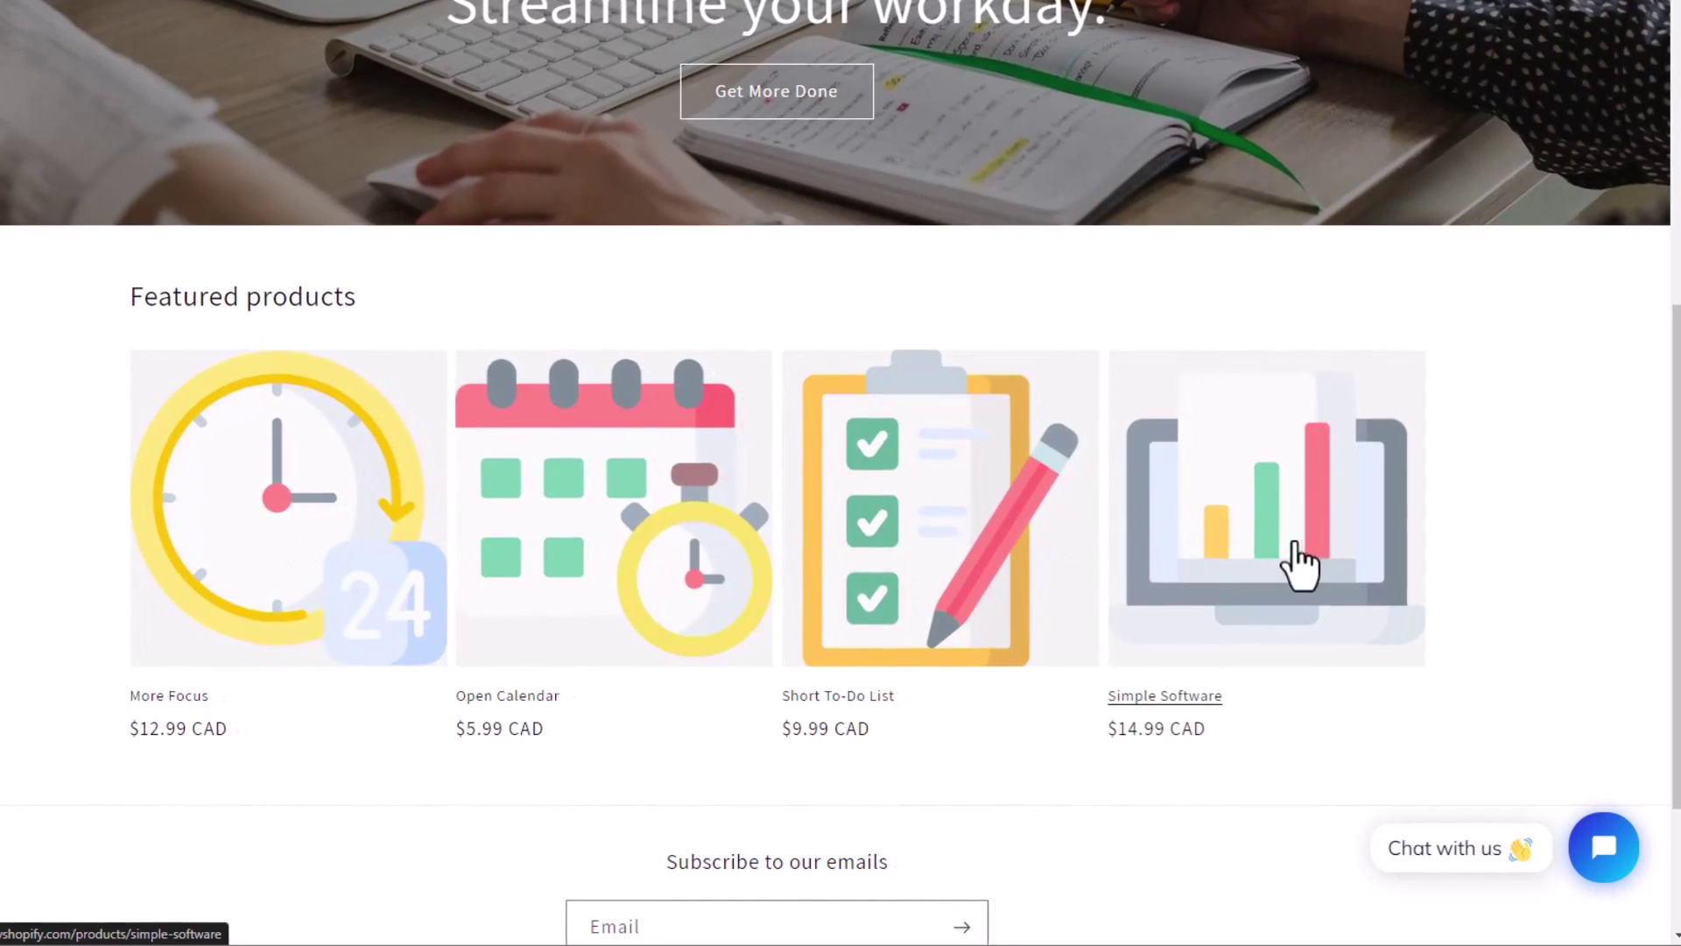
- Ask the store's chat assistant "When can I start?"
{"action": "left_click", "coordinate": [1458, 867]}
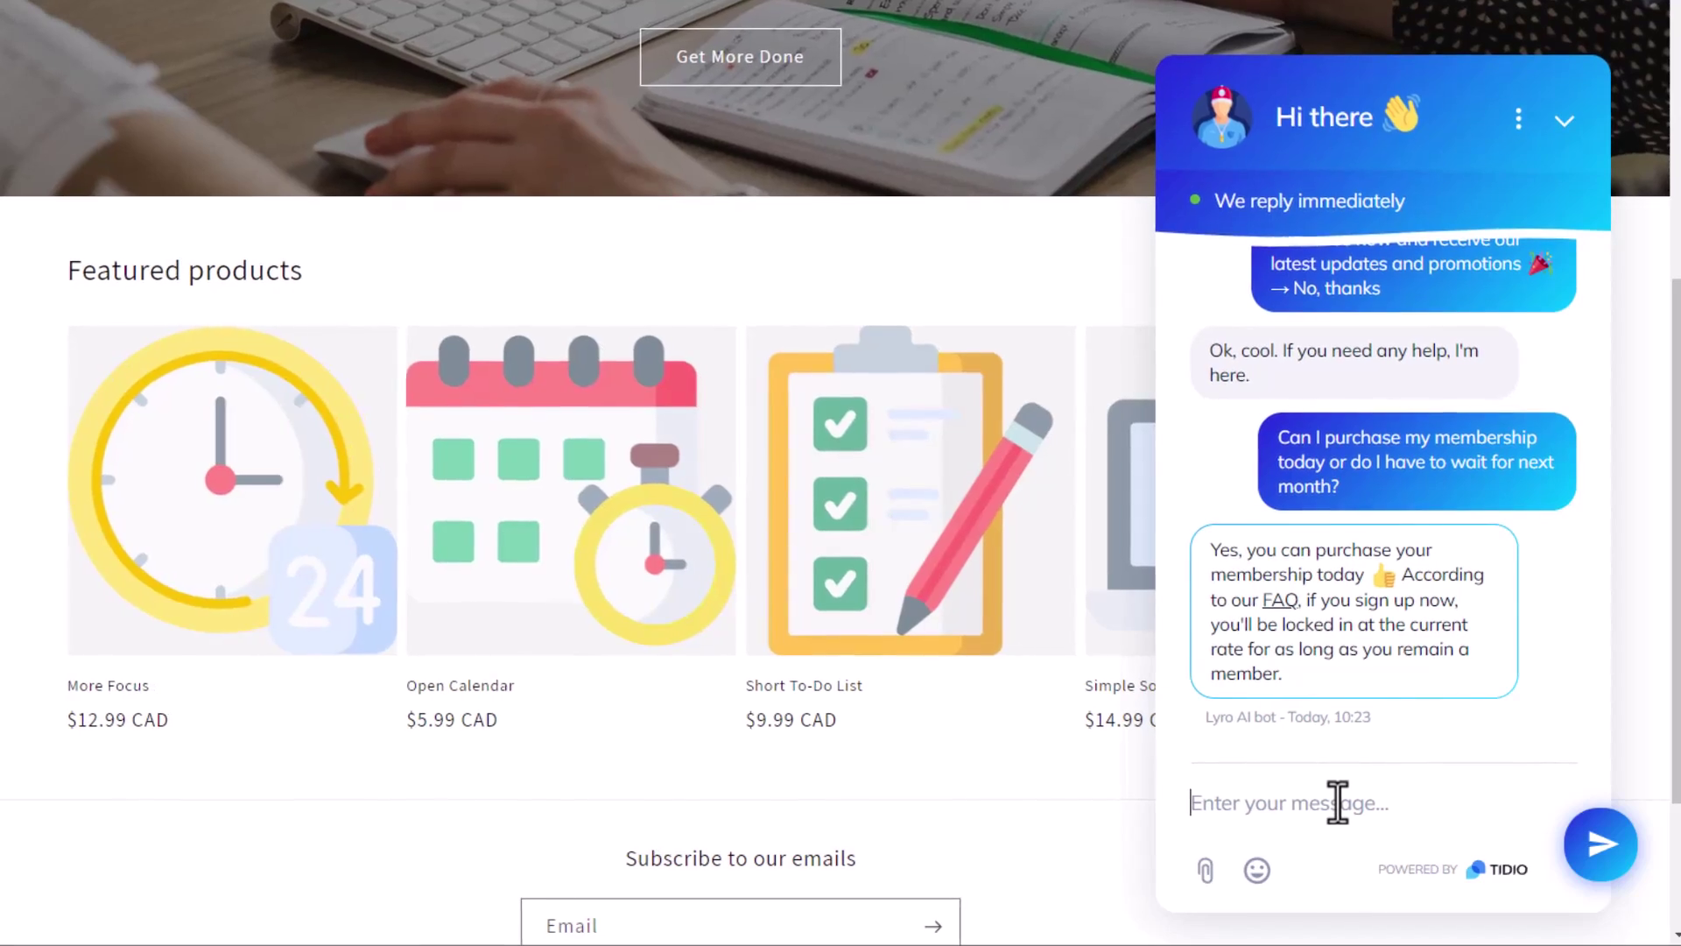
{"action": "type", "text": "Whe"}
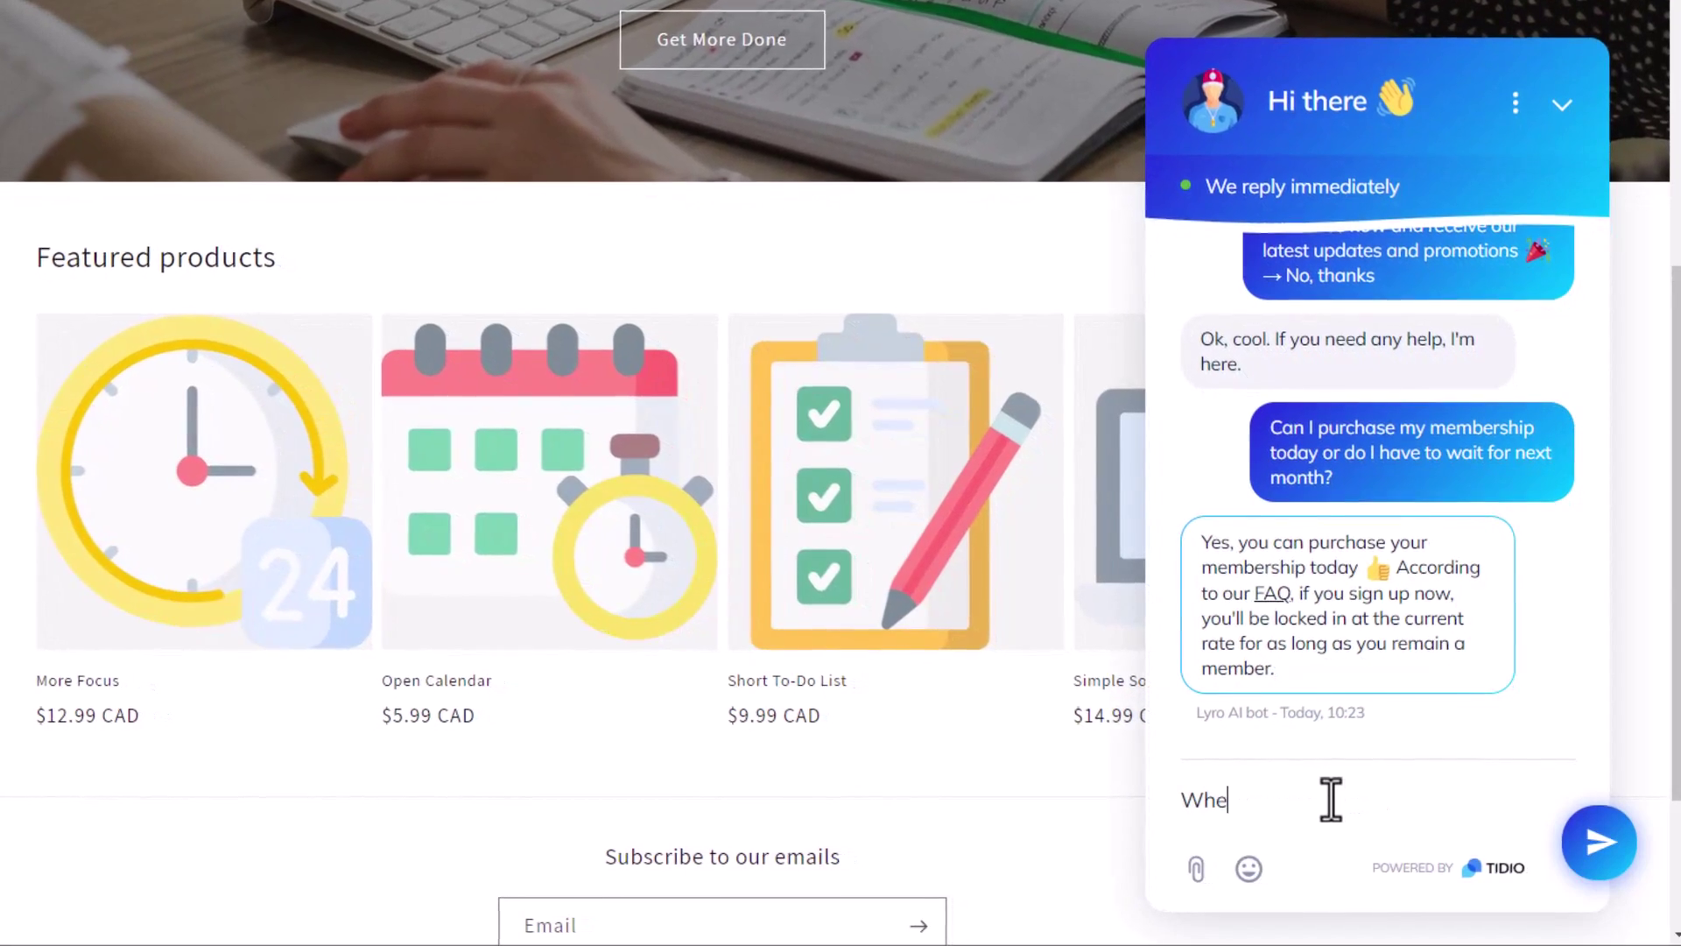
{"action": "type", "text": "n can I "}
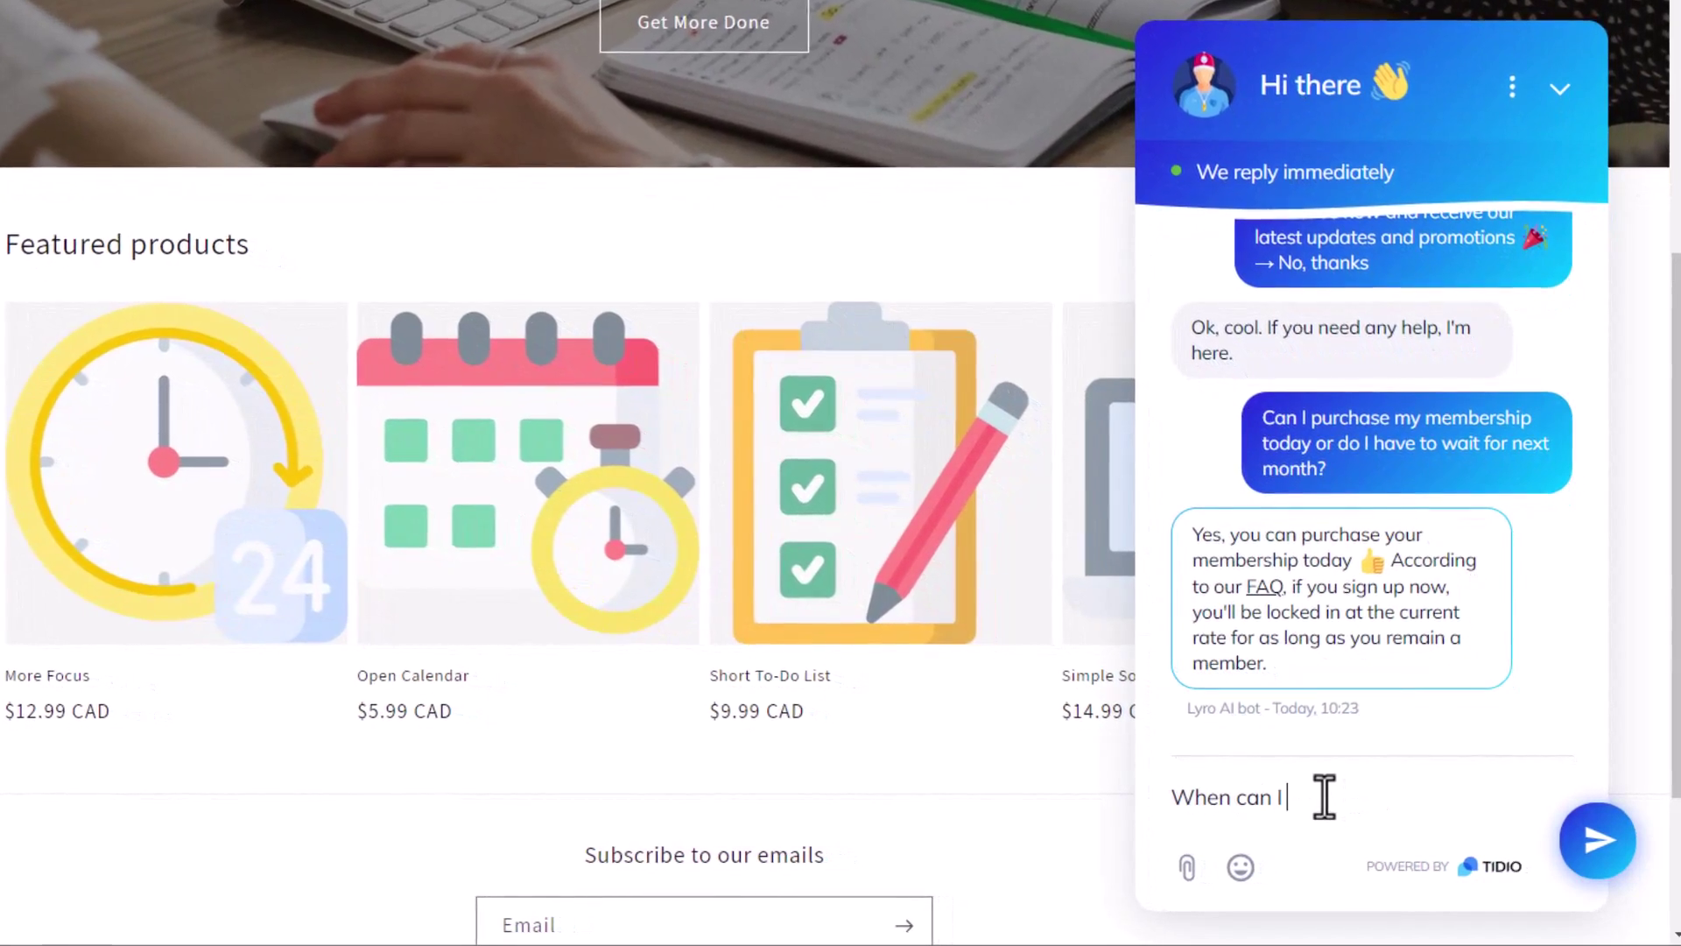
{"action": "type", "text": "start?"}
{"action": "key", "text": "Return"}
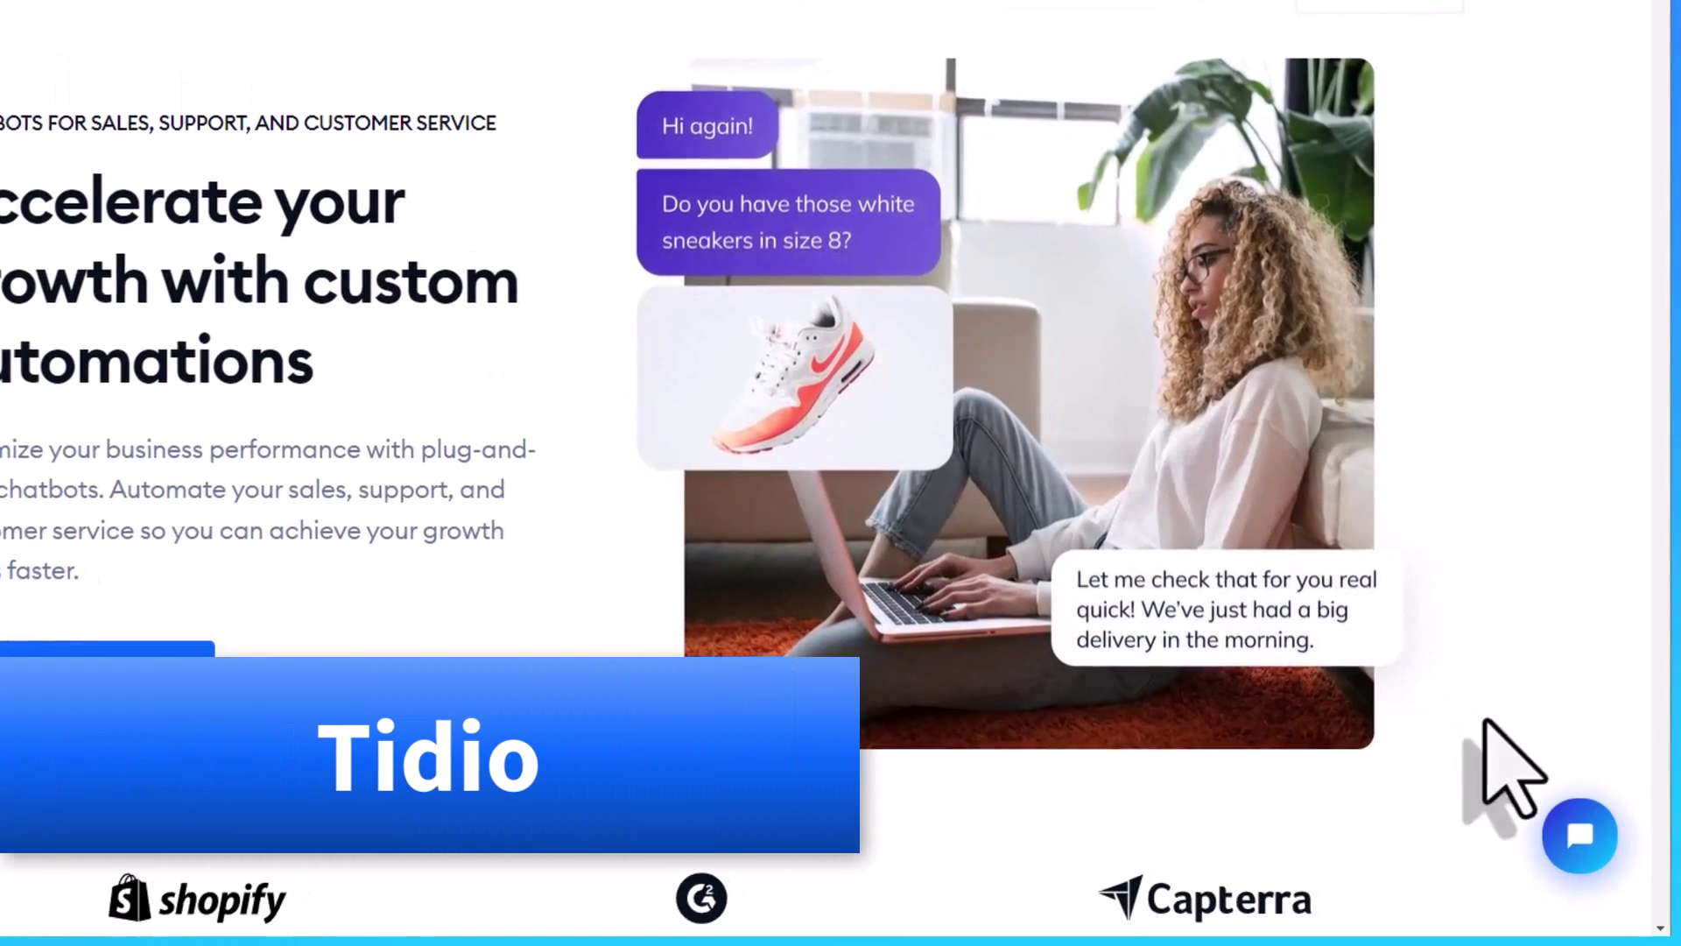
- Preview and close the support chat on the Tidio website, and get started with the exclusive offer
{"action": "left_click", "coordinate": [1580, 834]}
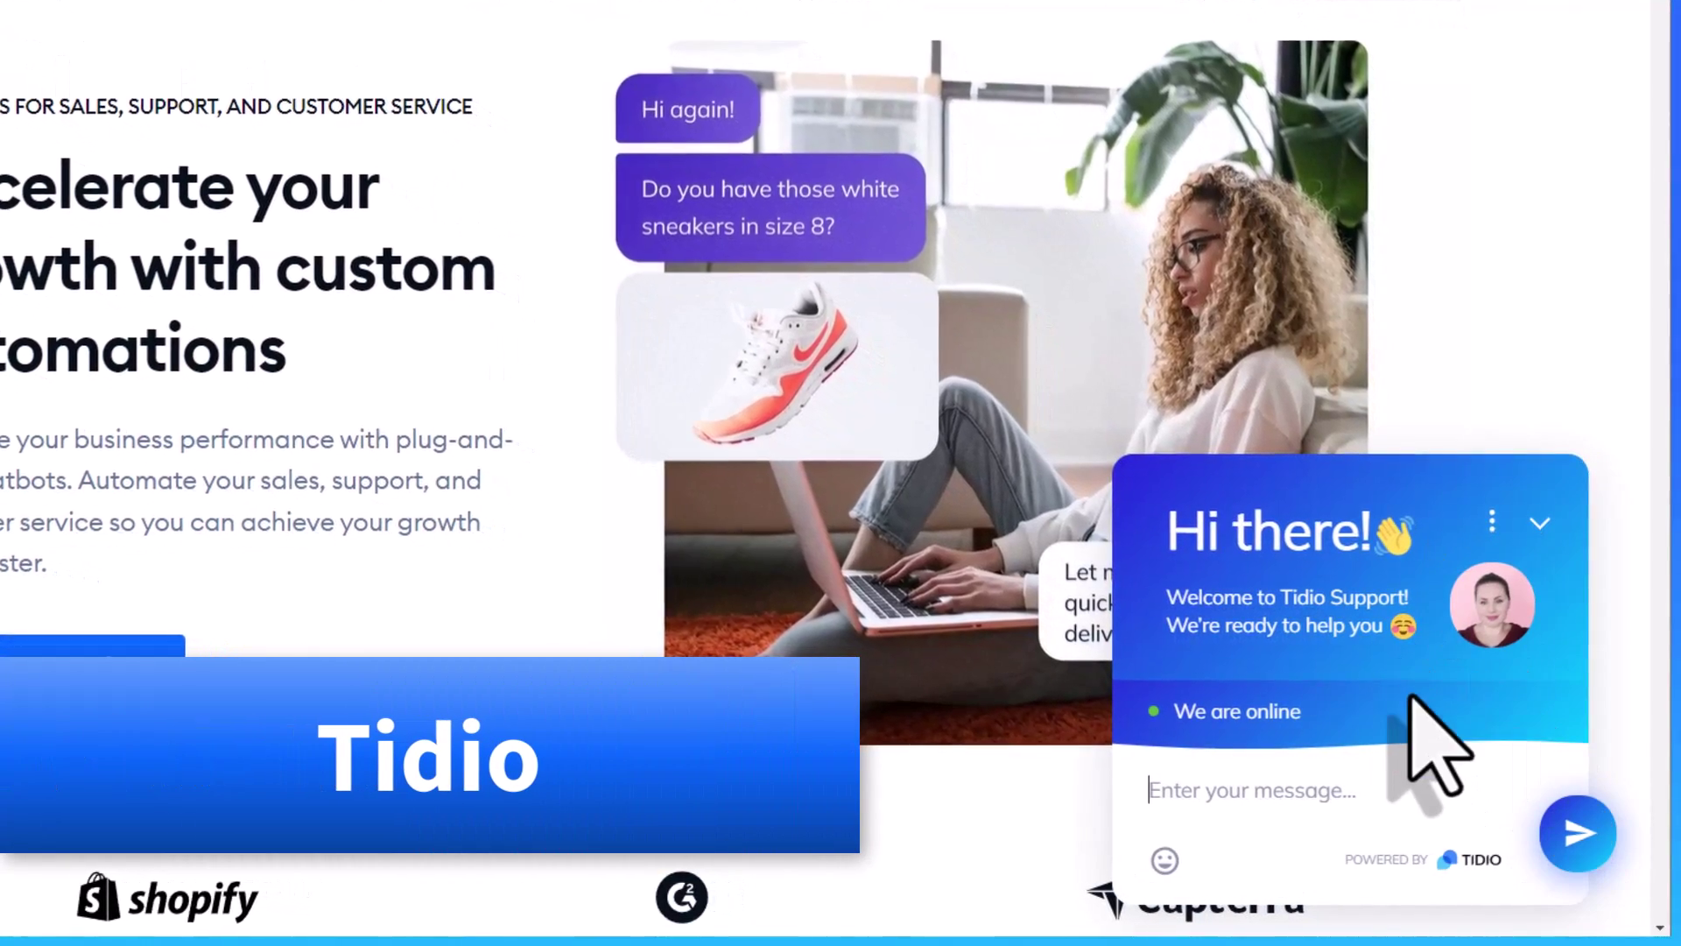
{"action": "left_click", "coordinate": [1540, 523]}
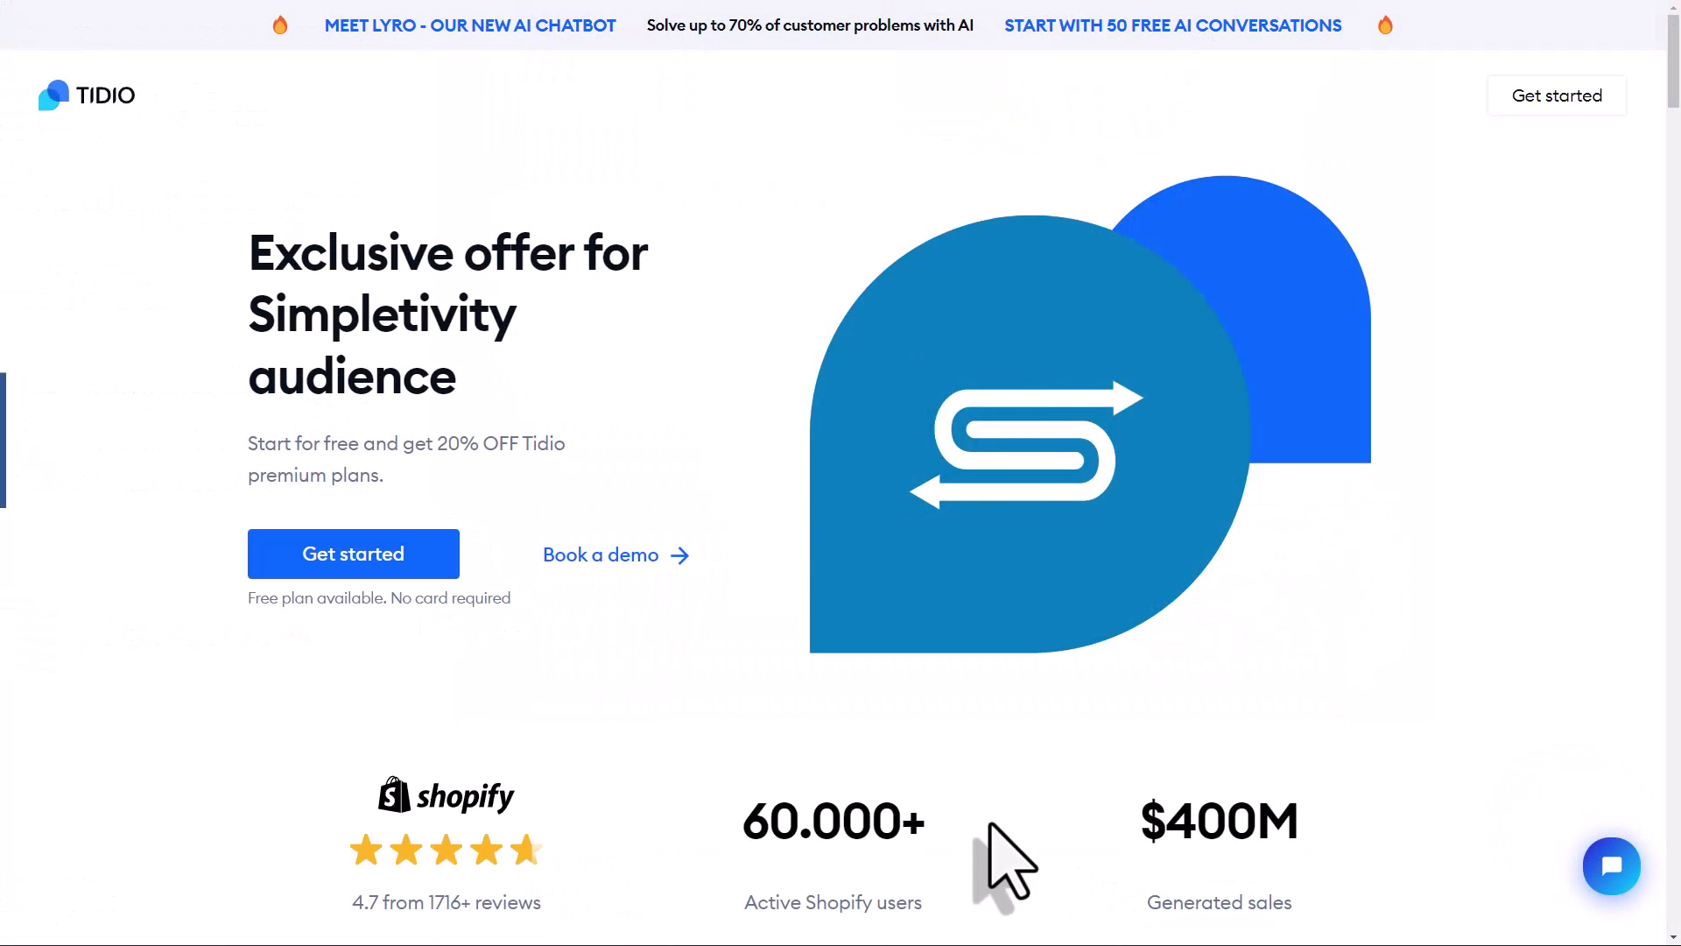
{"action": "left_click", "coordinate": [1556, 95]}
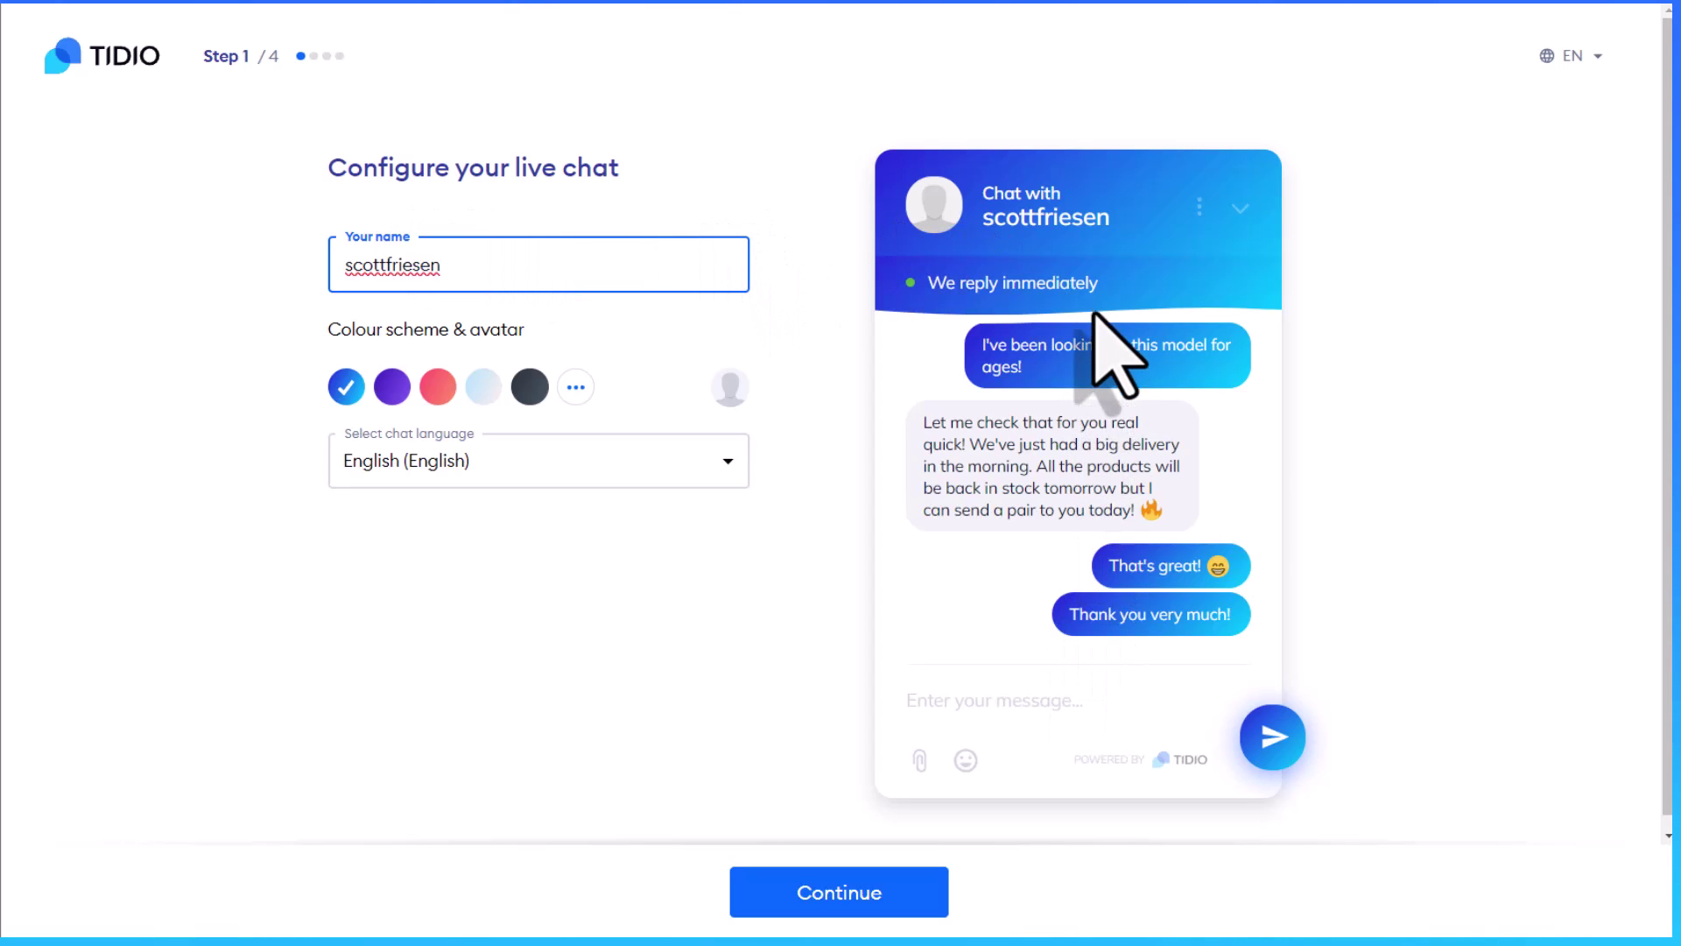
- Replace the prefilled live chat name with the agent's first name
{"action": "double_click", "coordinate": [479, 269]}
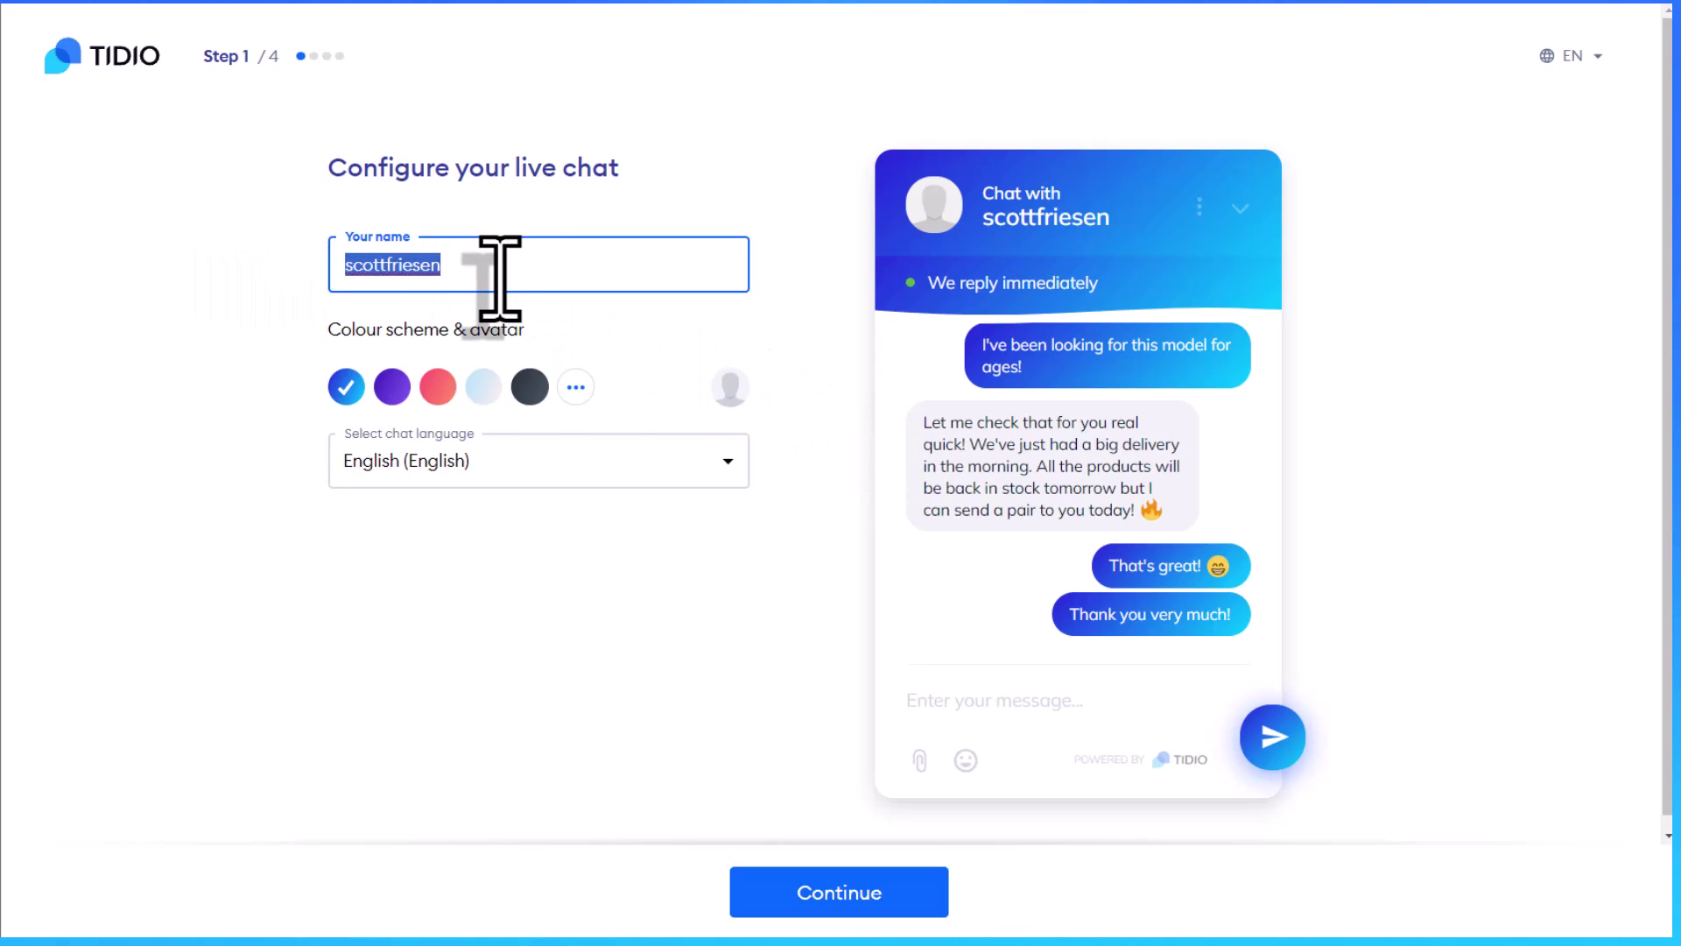
{"action": "key", "text": "BackSpace"}
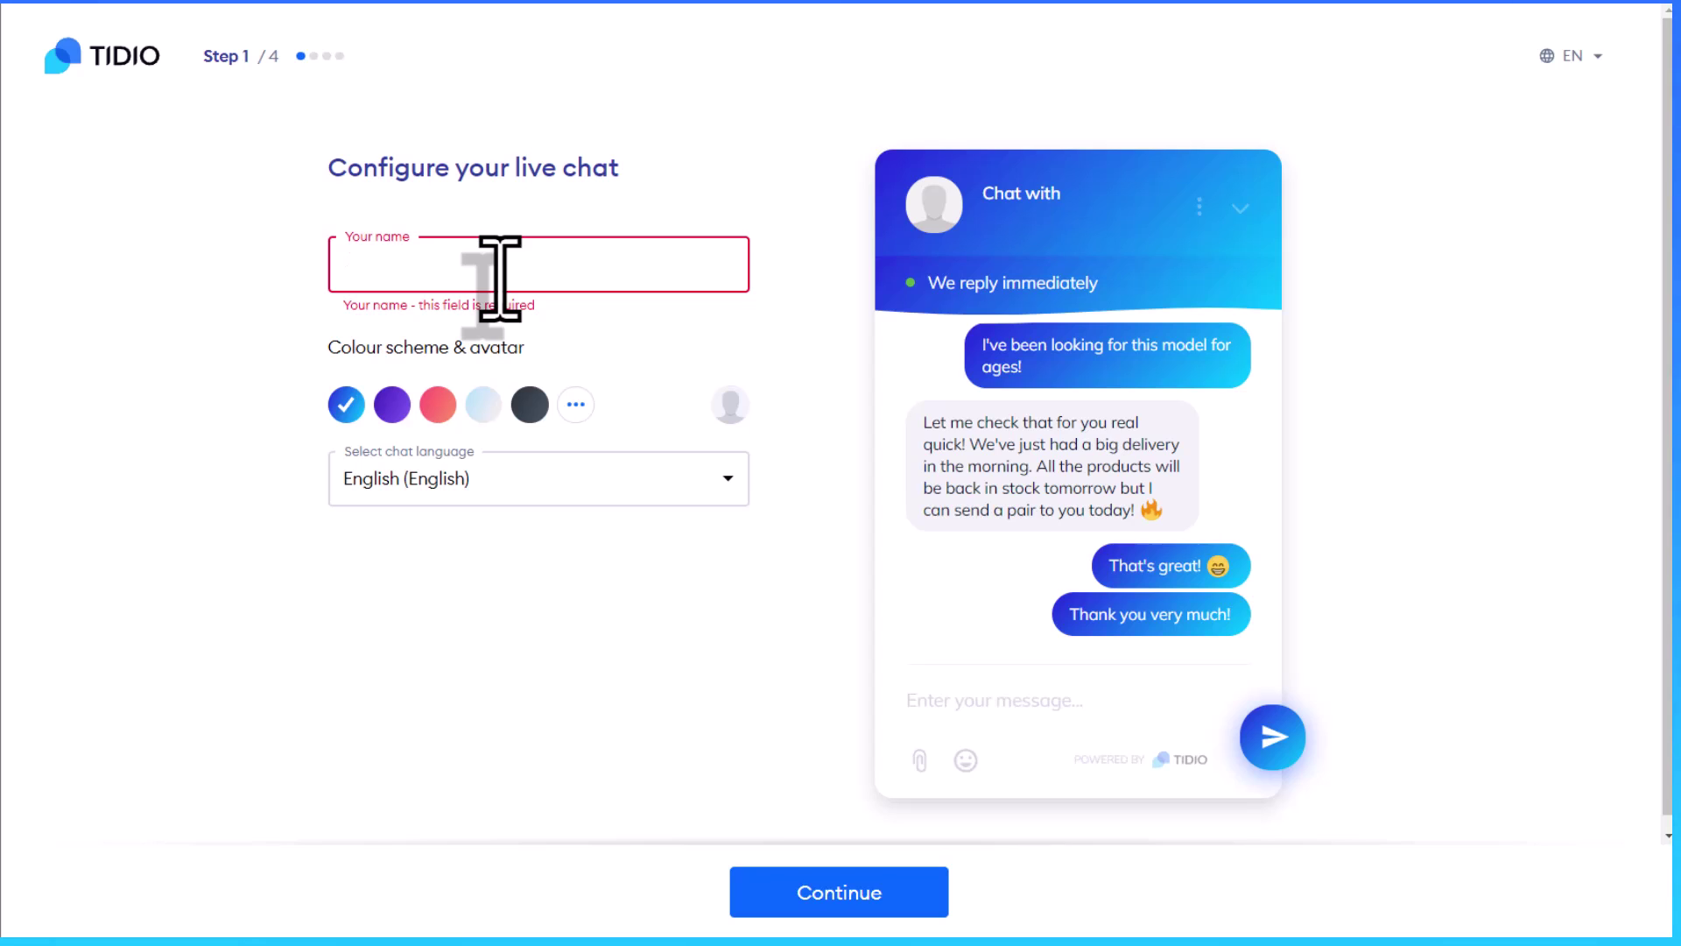
{"action": "type", "text": "Scott"}
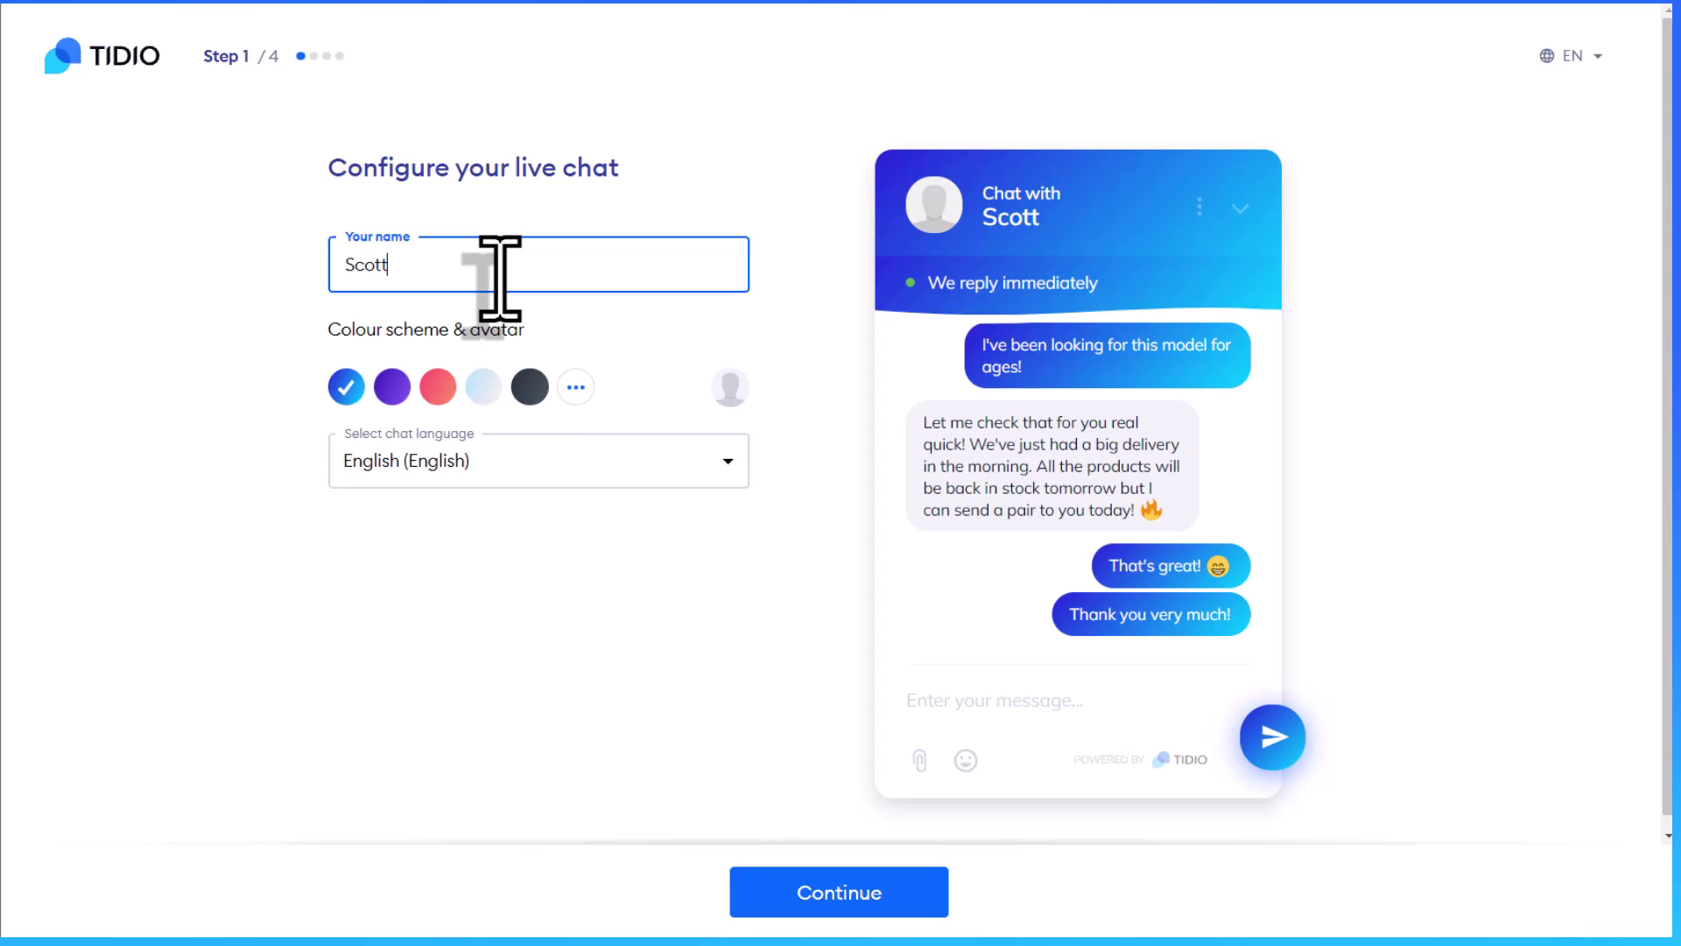
- Try Support and Customer Service as the live chat name, and restore the agent's first name
{"action": "key", "text": "ctrl+a"}
{"action": "key", "text": "BackSpace"}
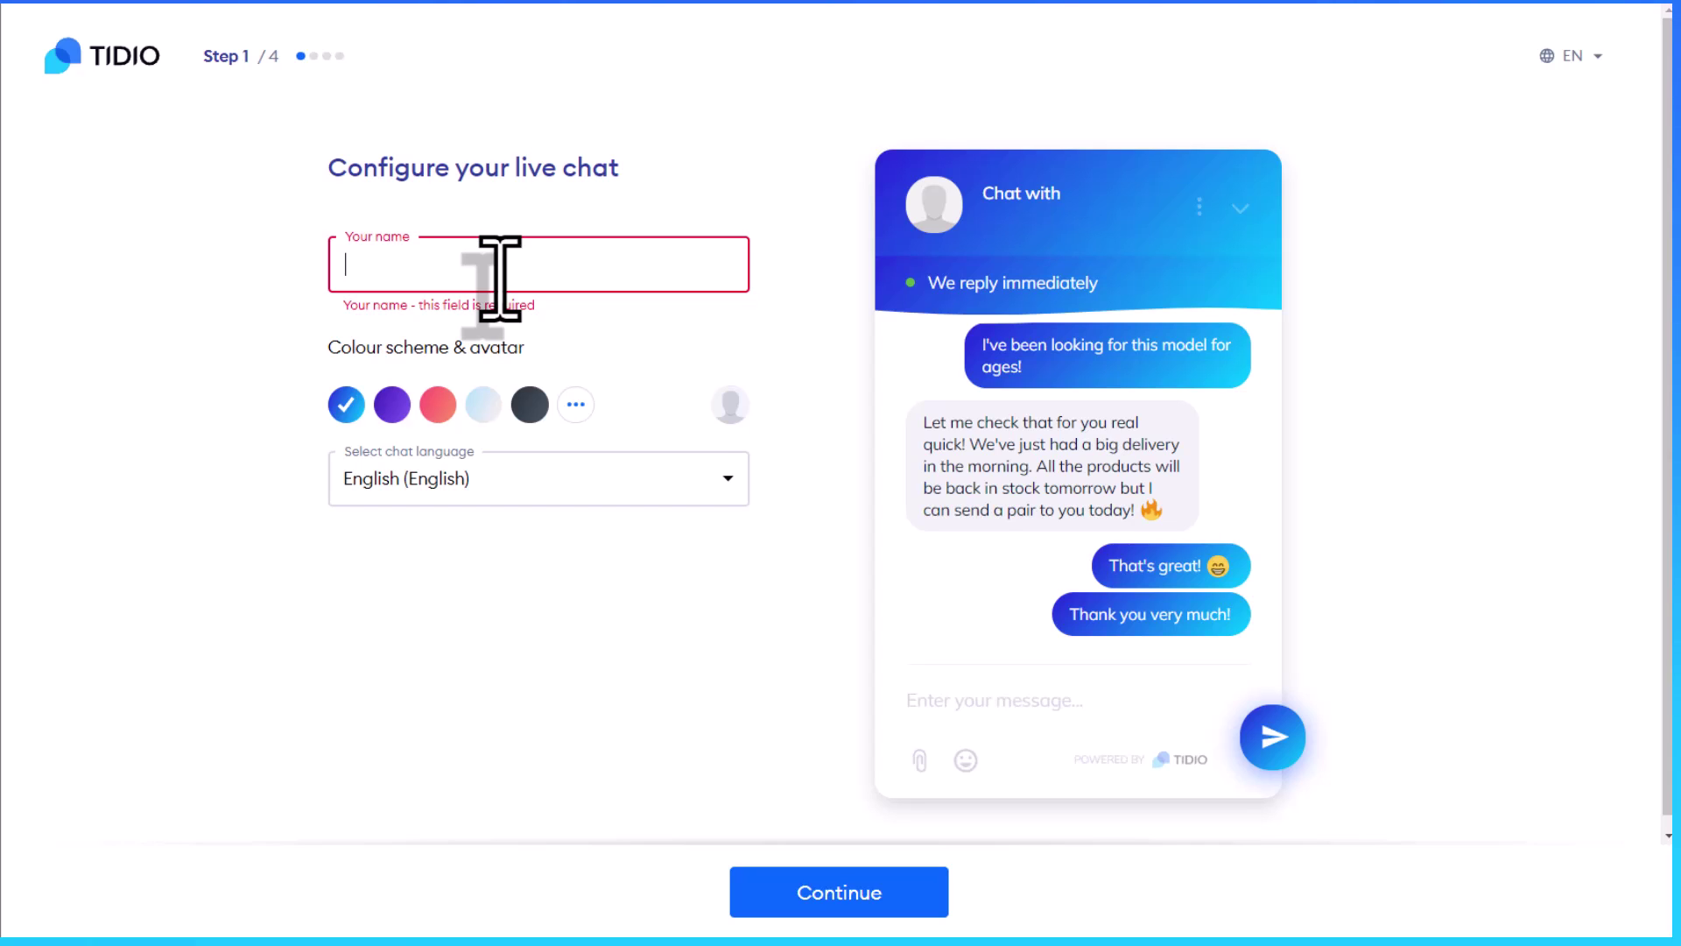
{"action": "type", "text": "Suppor"}
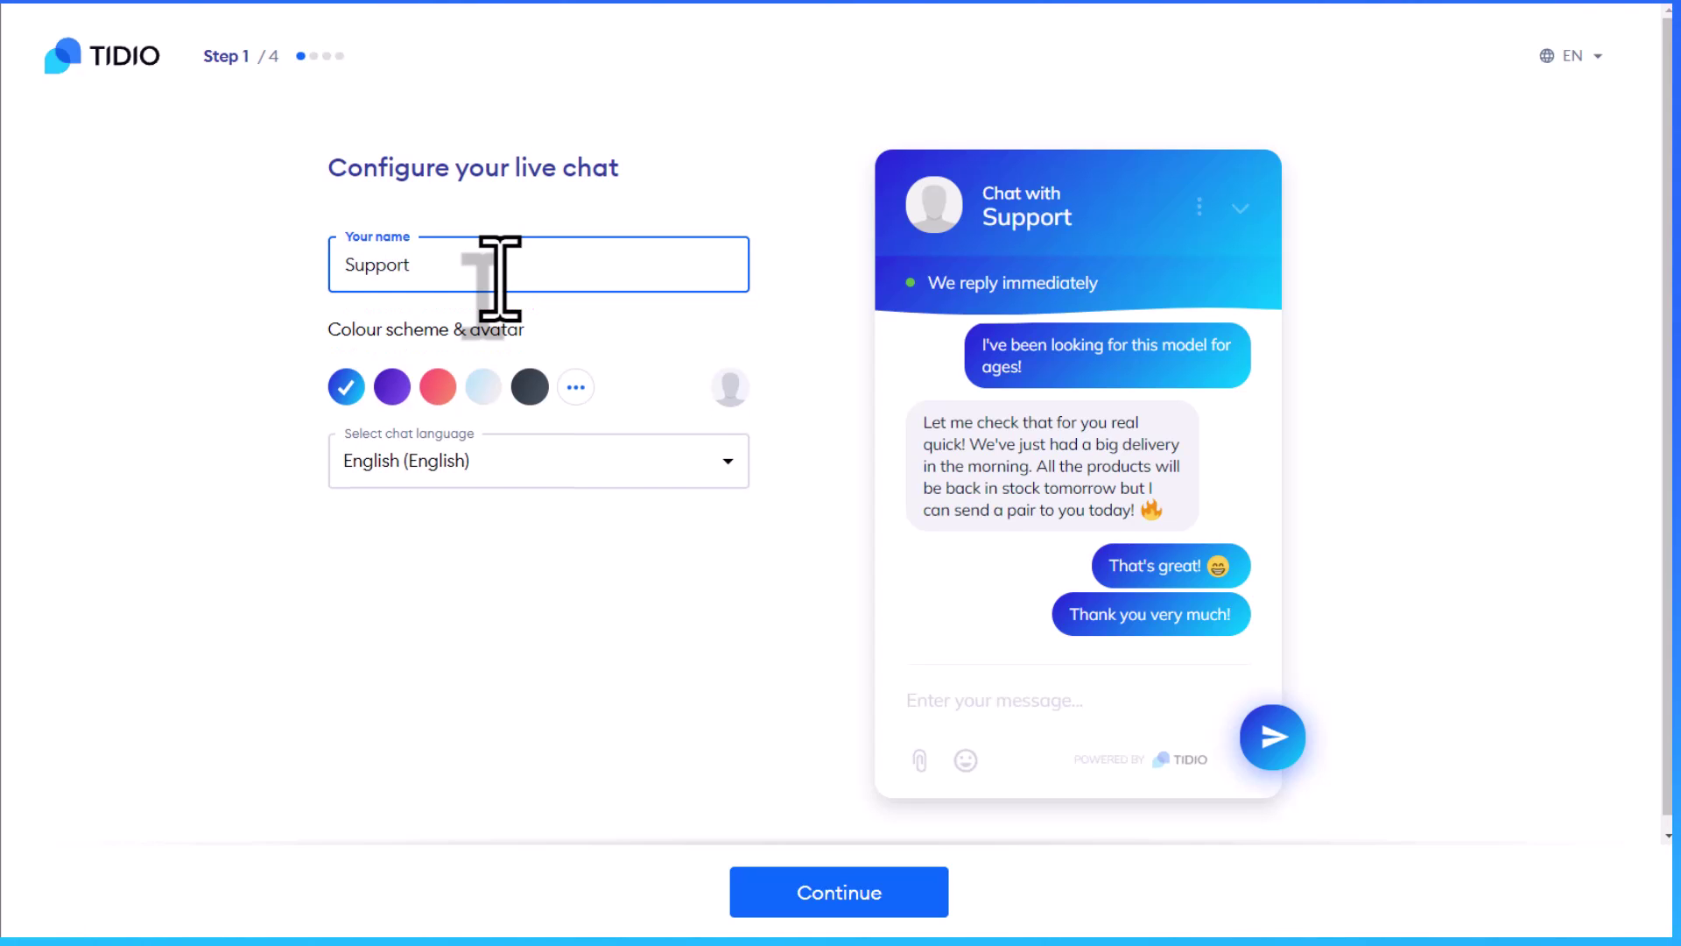
{"action": "key", "text": "ctrl+a"}
{"action": "key", "text": "BackSpace"}
{"action": "type", "text": "Cu"}
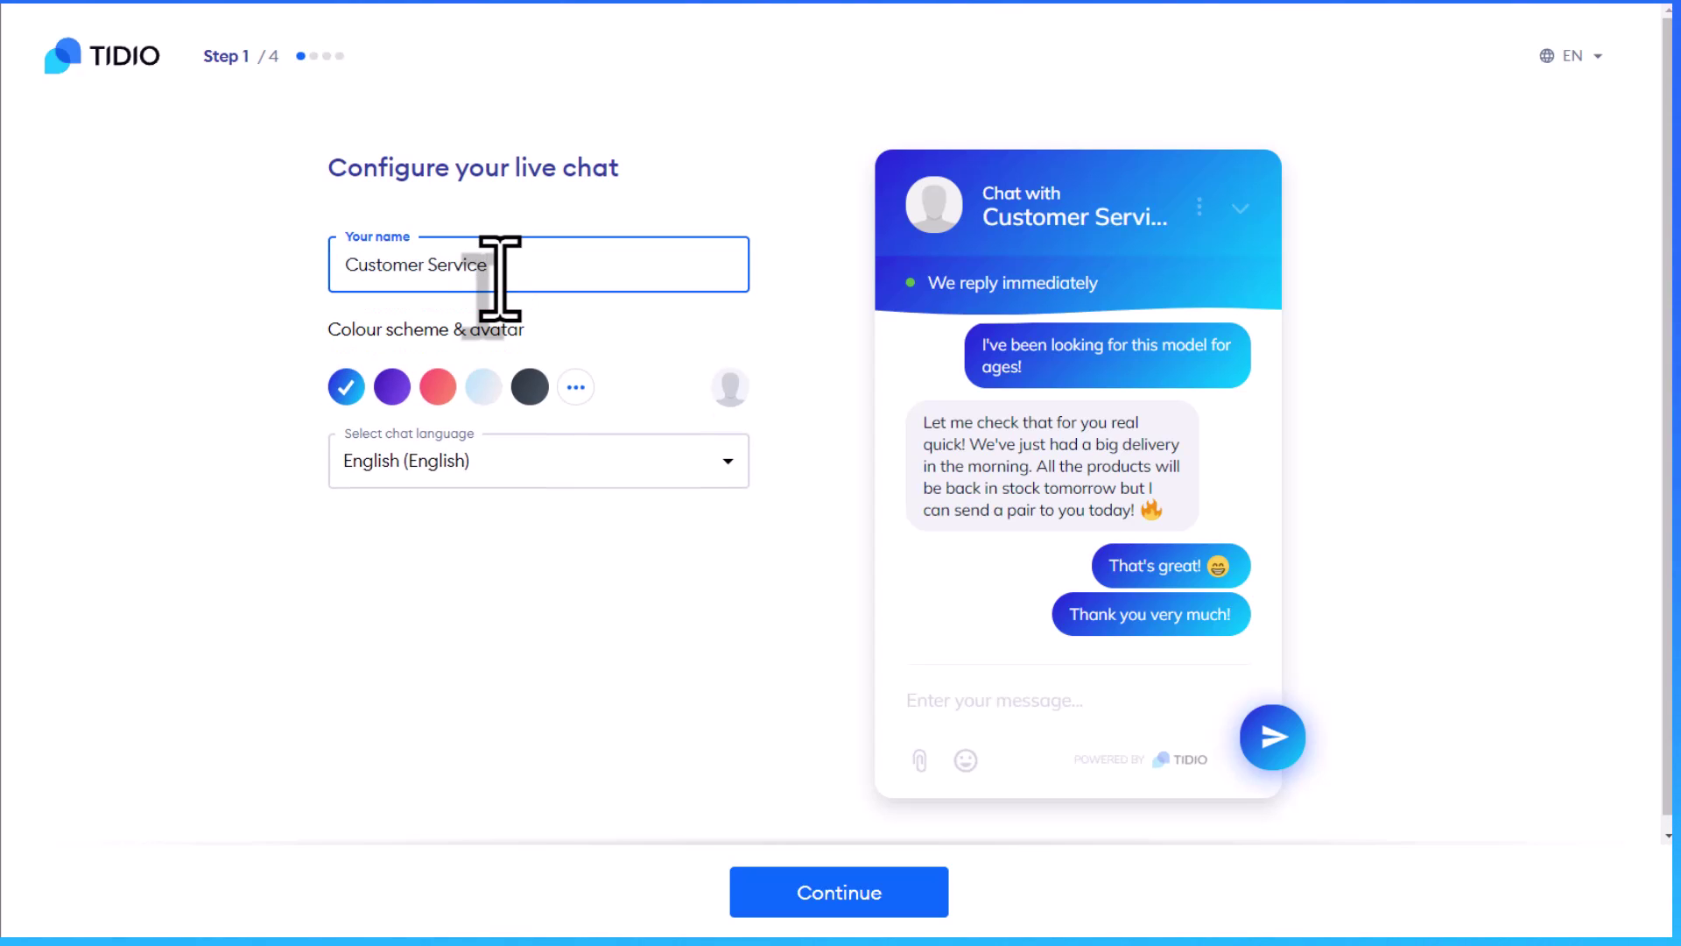
{"action": "key", "text": "ctrl+BackSpace"}
{"action": "key", "text": "ctrl+BackSpace"}
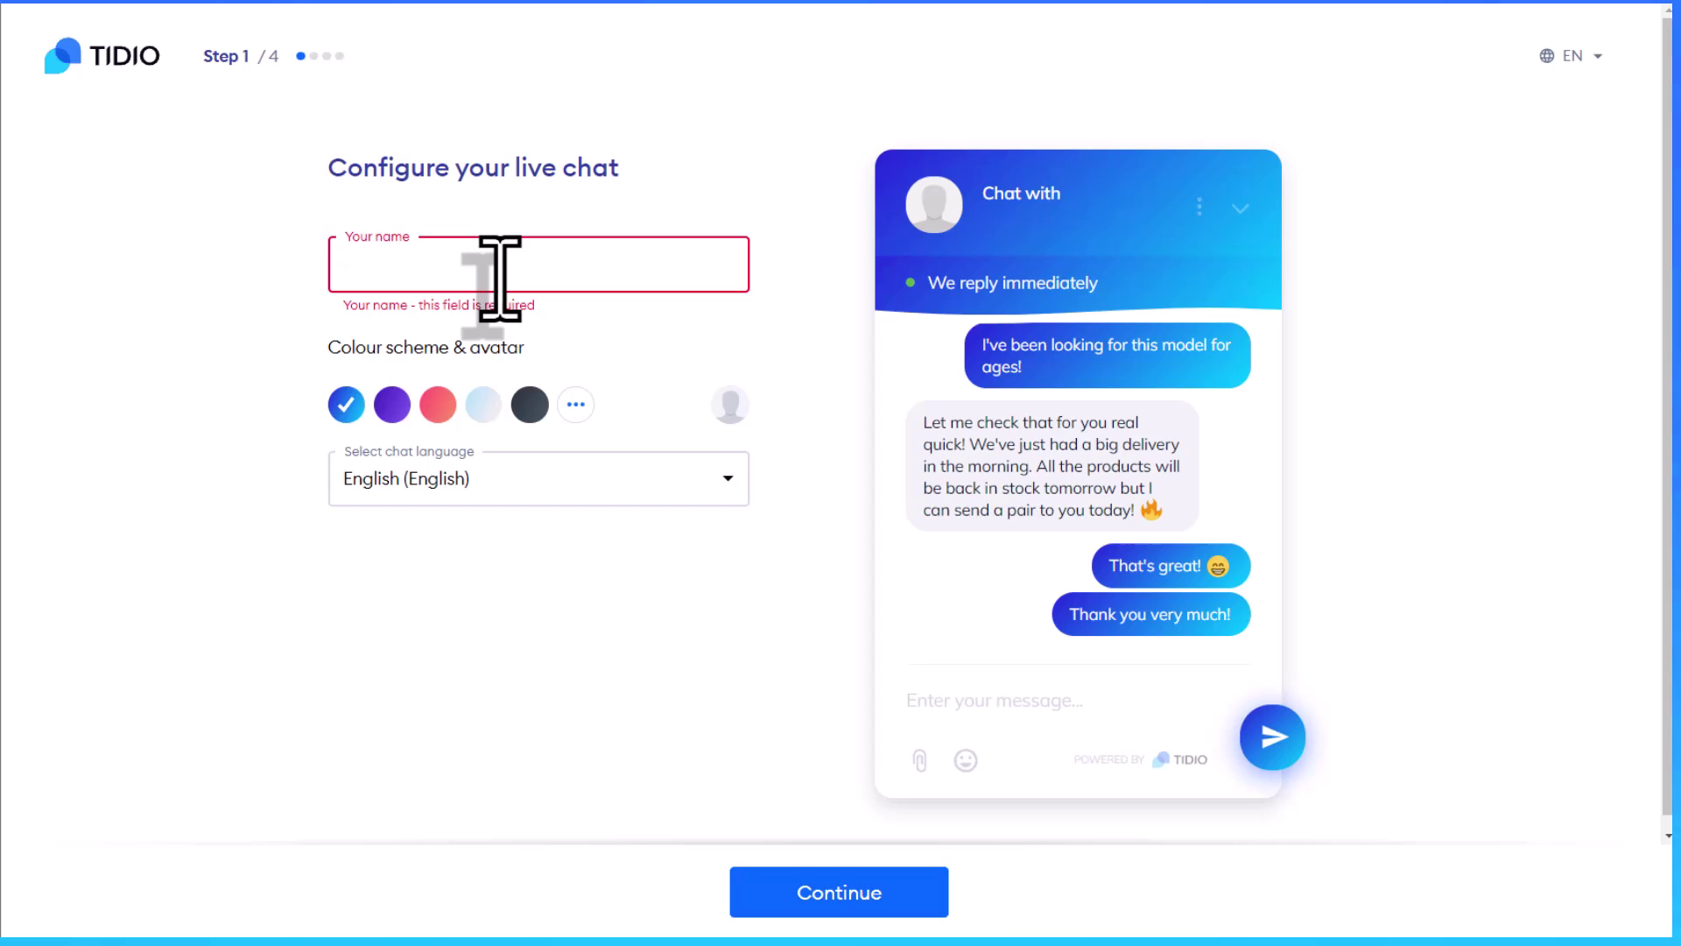
{"action": "type", "text": "Scott"}
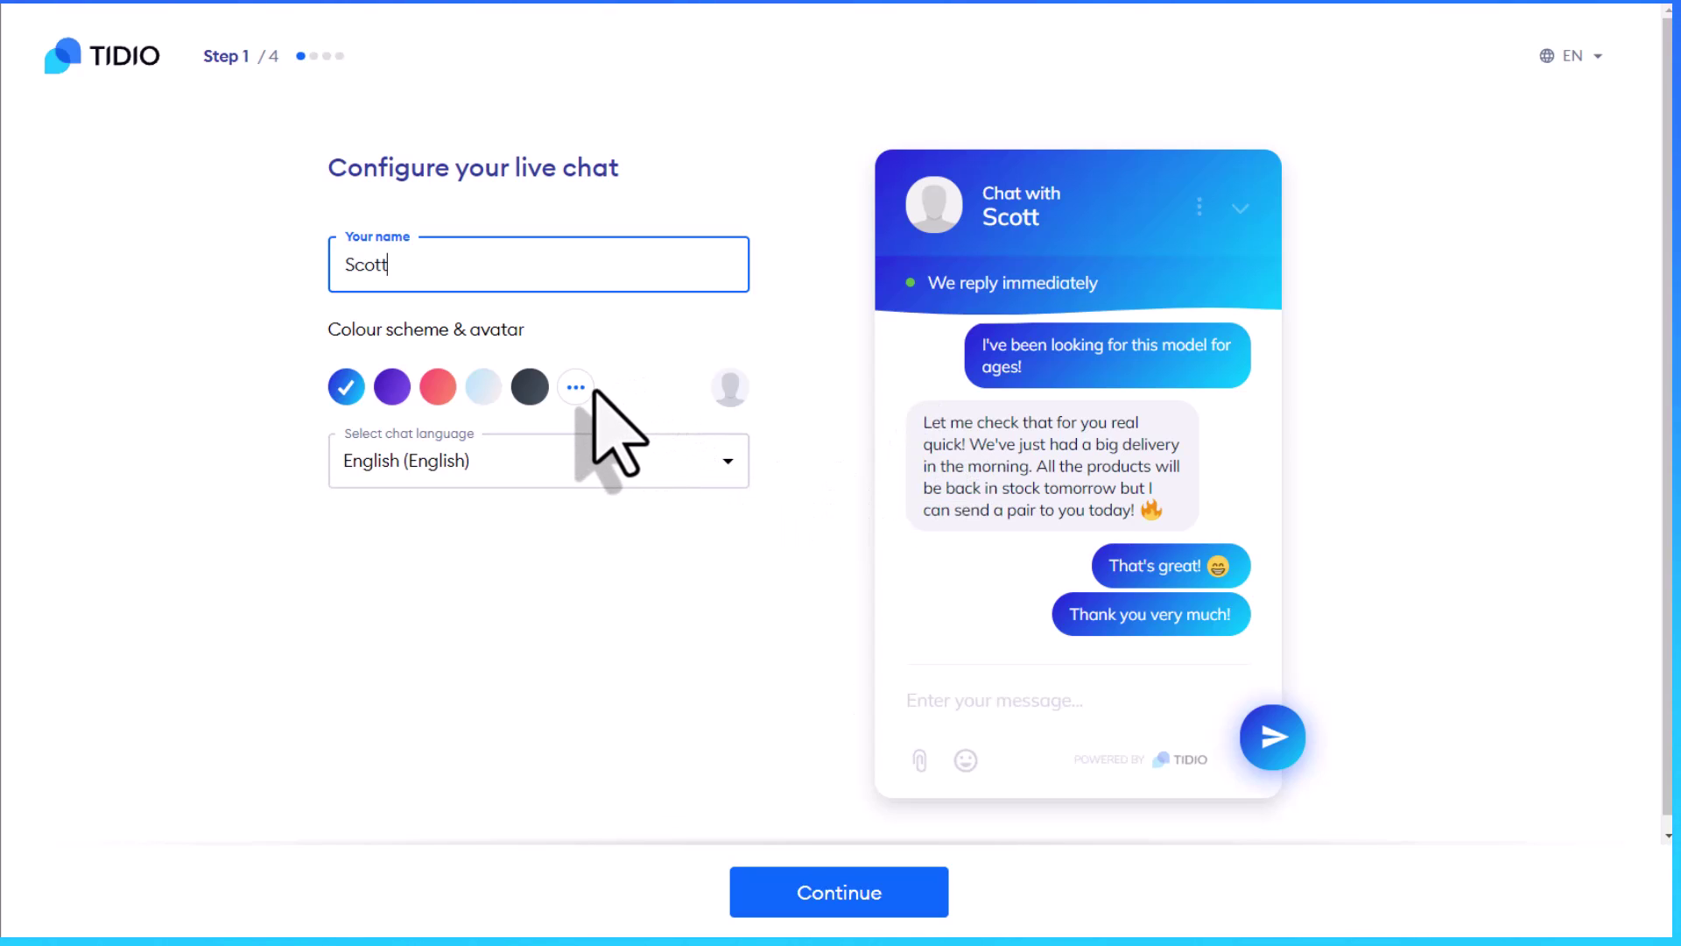
- Try the purple and red colour schemes for the live chat widget
{"action": "left_click", "coordinate": [391, 388]}
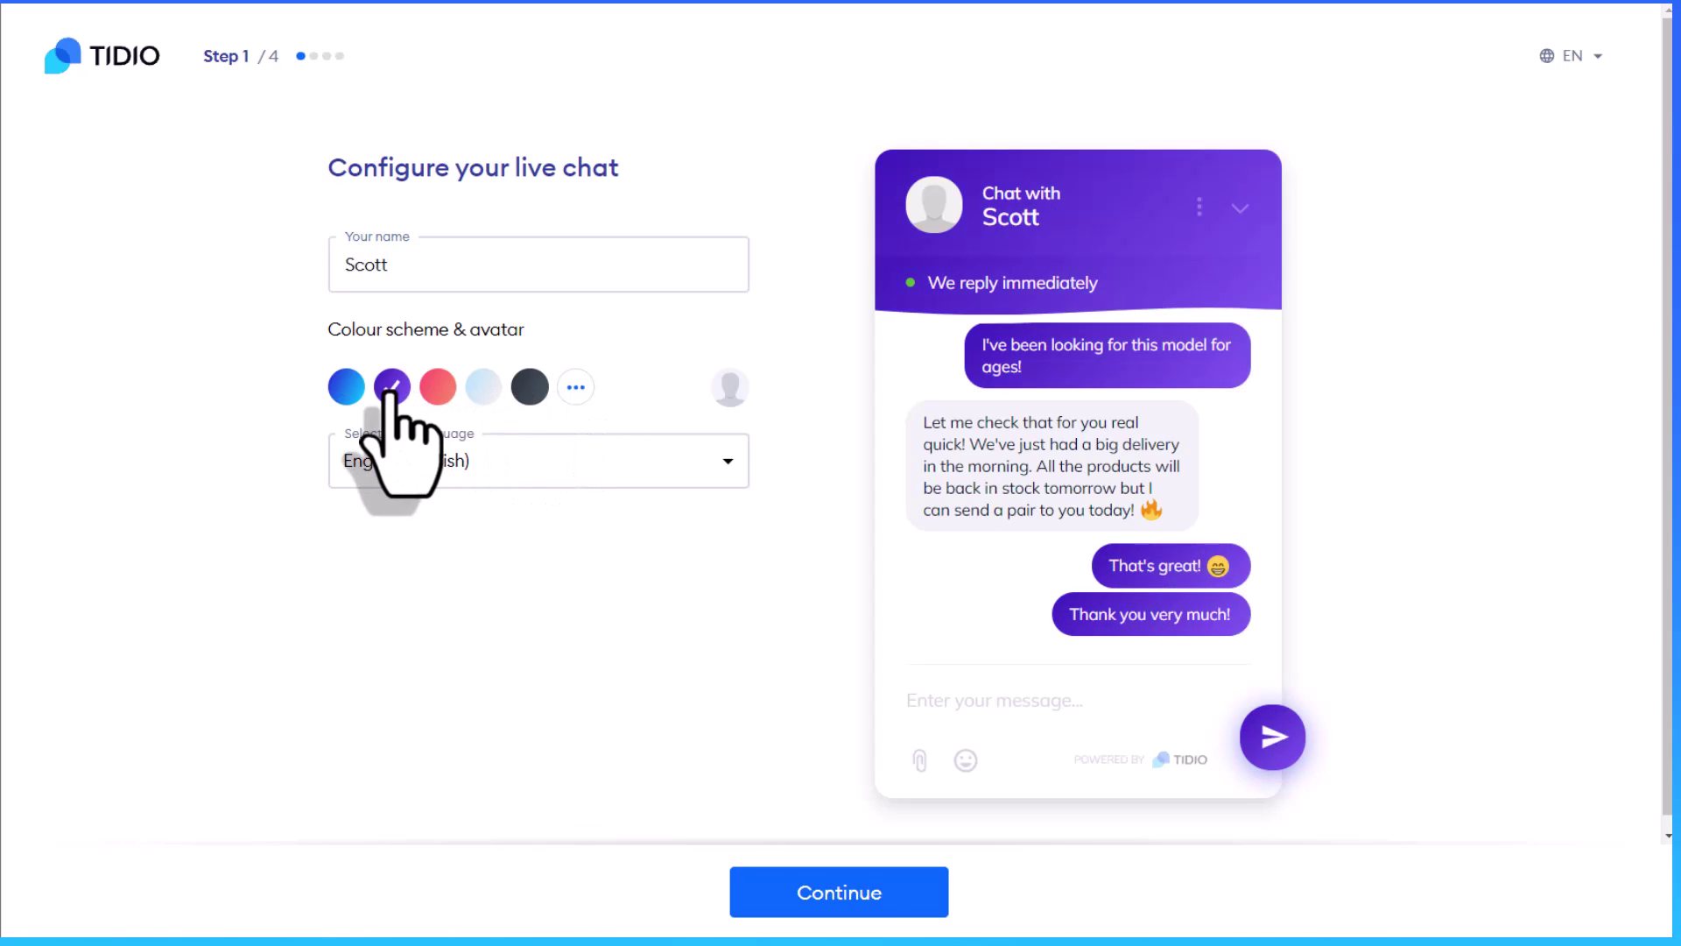
{"action": "left_click", "coordinate": [436, 390]}
{"action": "left_click", "coordinate": [574, 388]}
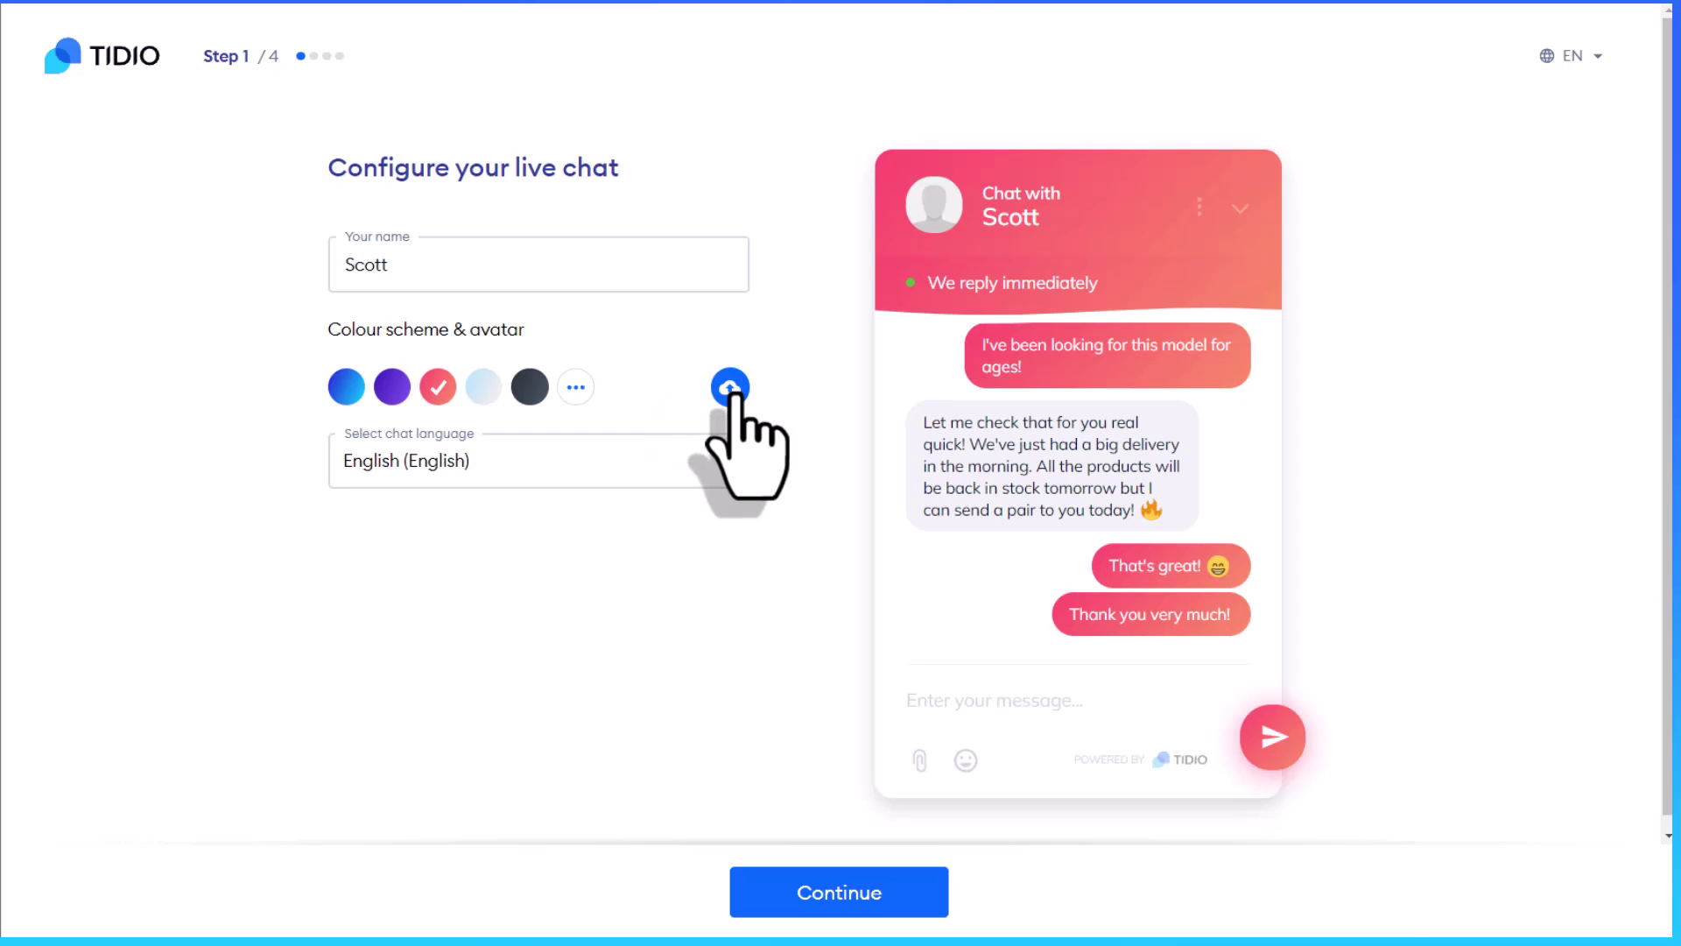
- Upload the coach image as the live chat avatar
{"action": "left_click", "coordinate": [730, 386]}
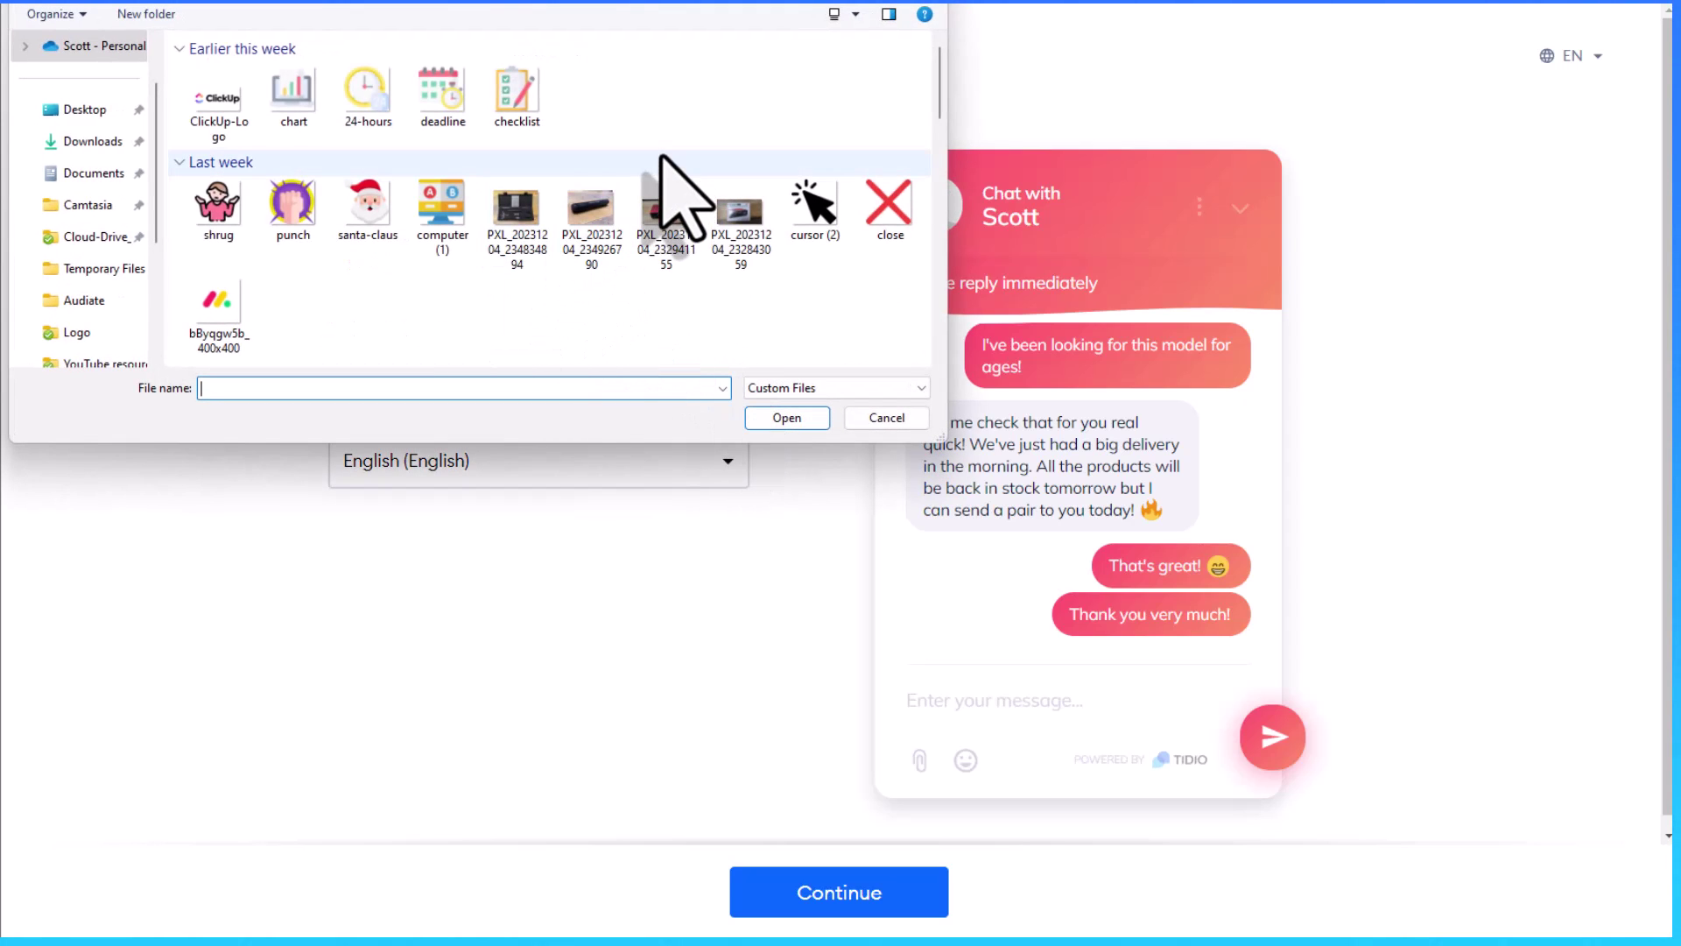
{"action": "scroll", "coordinate": [663, 157], "scroll_direction": "down", "scroll_amount": 5}
{"action": "scroll", "coordinate": [681, 199], "scroll_direction": "down", "scroll_amount": 2}
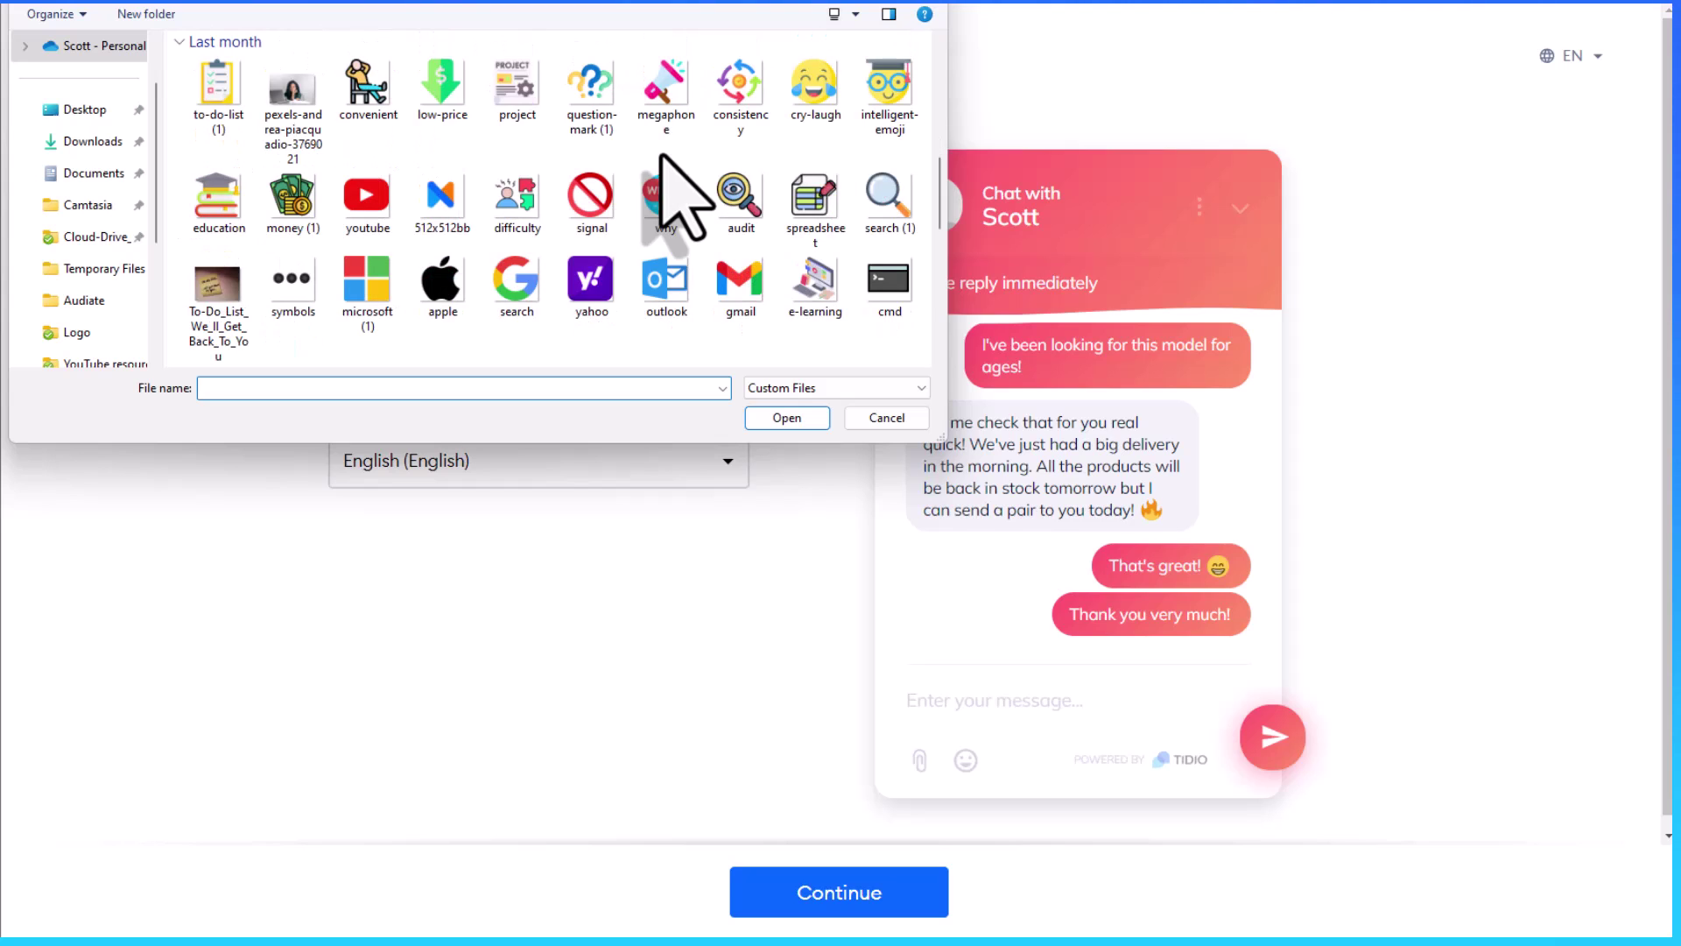
{"action": "scroll", "coordinate": [663, 157], "scroll_direction": "down", "scroll_amount": 2}
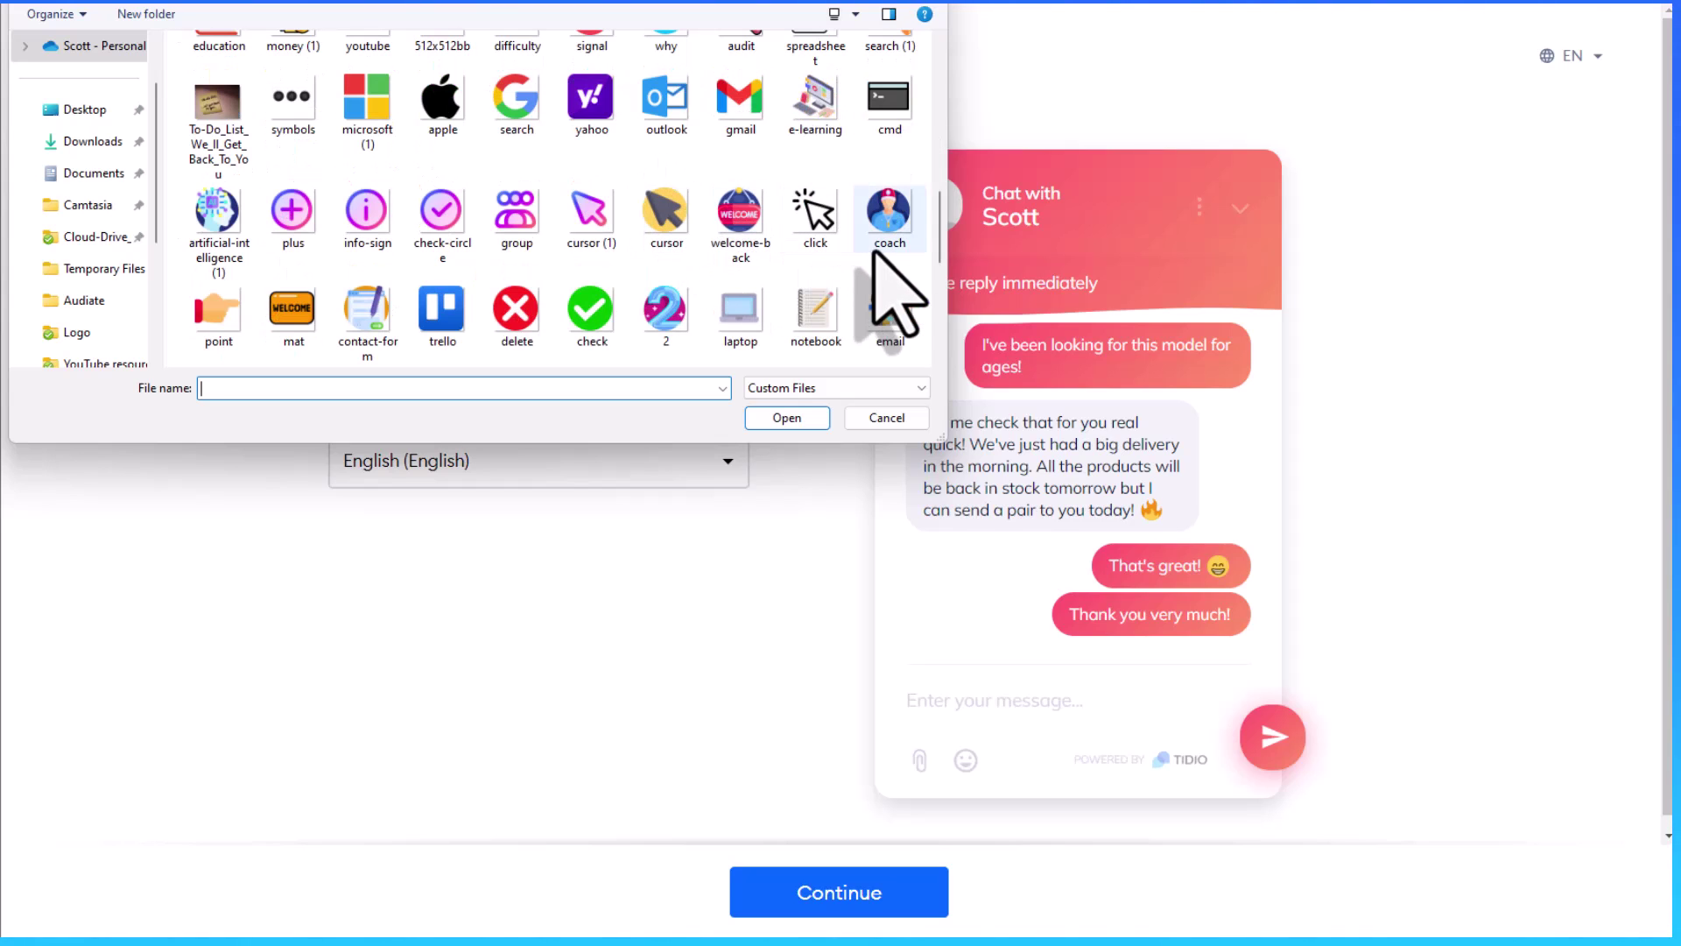
{"action": "double_click", "coordinate": [886, 217]}
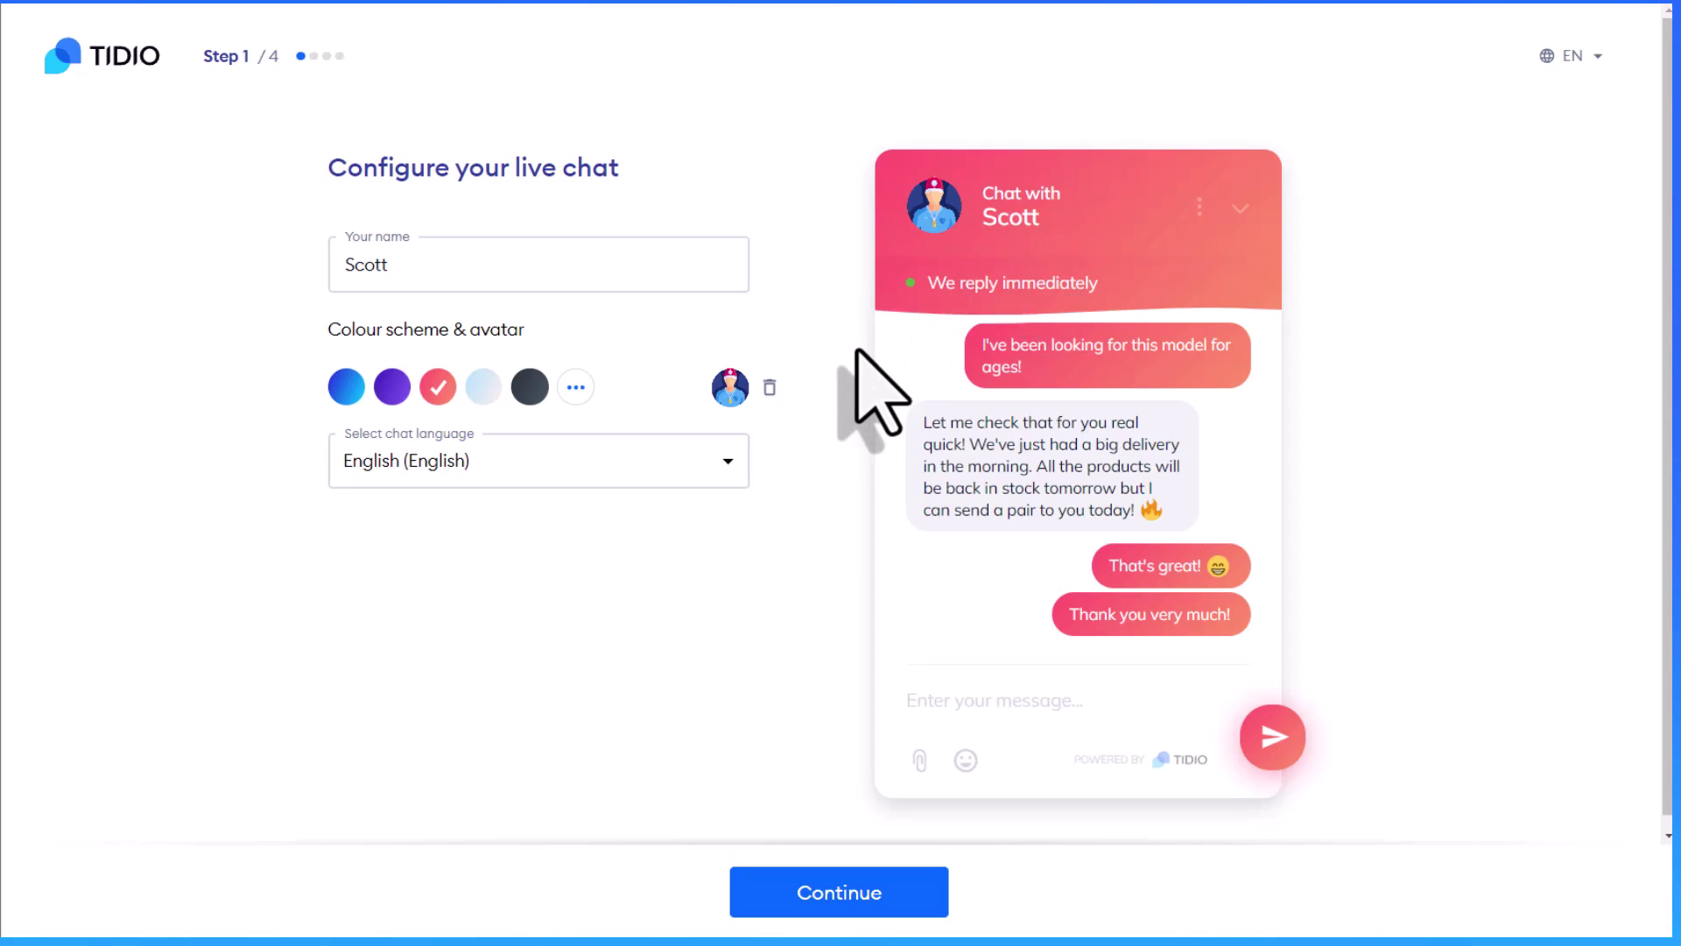
- Set the live chat colour scheme to blue and proceed to the personalization questions
{"action": "left_click", "coordinate": [346, 386]}
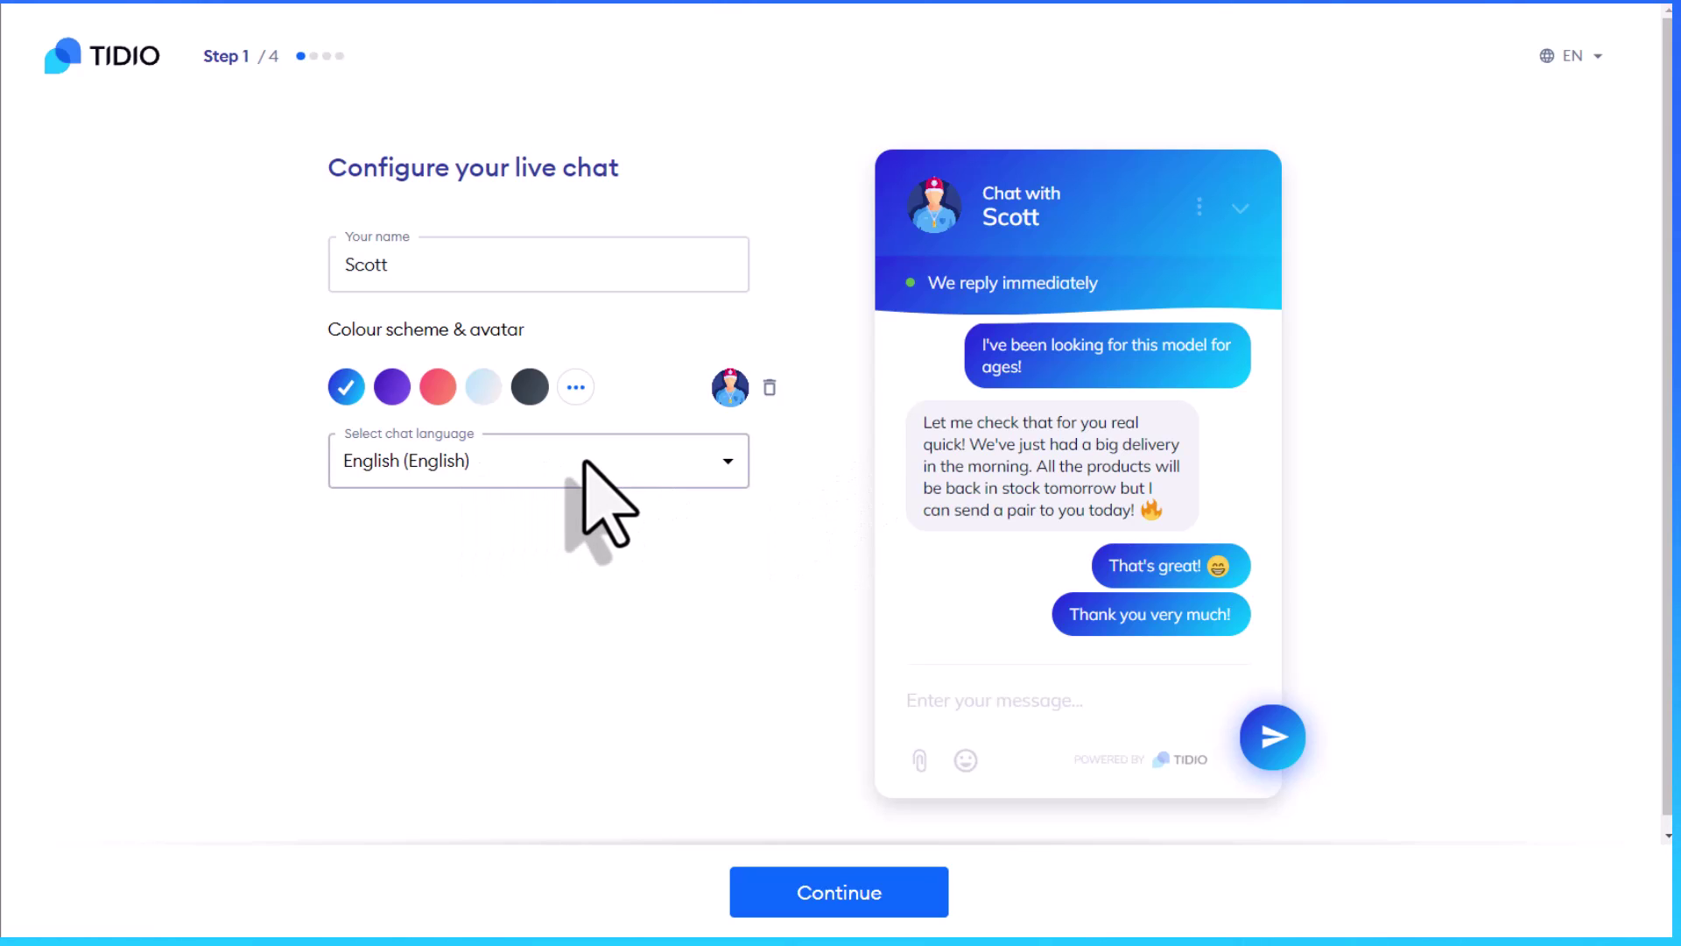
{"action": "left_click", "coordinate": [830, 906]}
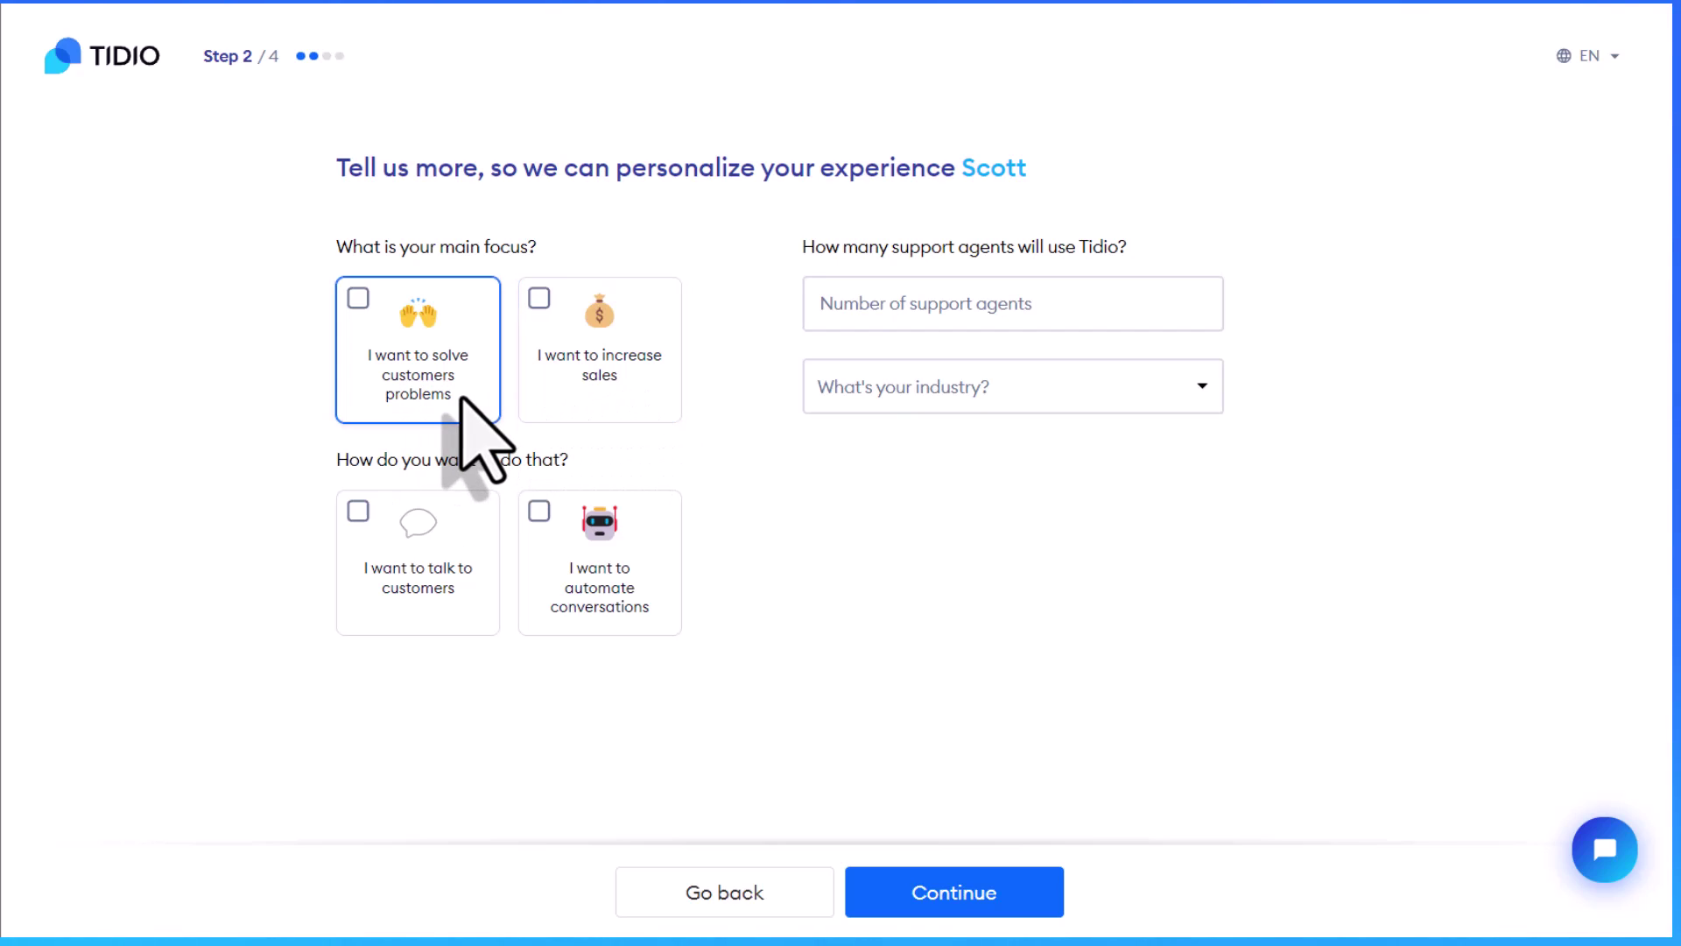
- Choose increasing sales and automating conversations as the goals, and set the number of support agents to 1
{"action": "left_click", "coordinate": [543, 317]}
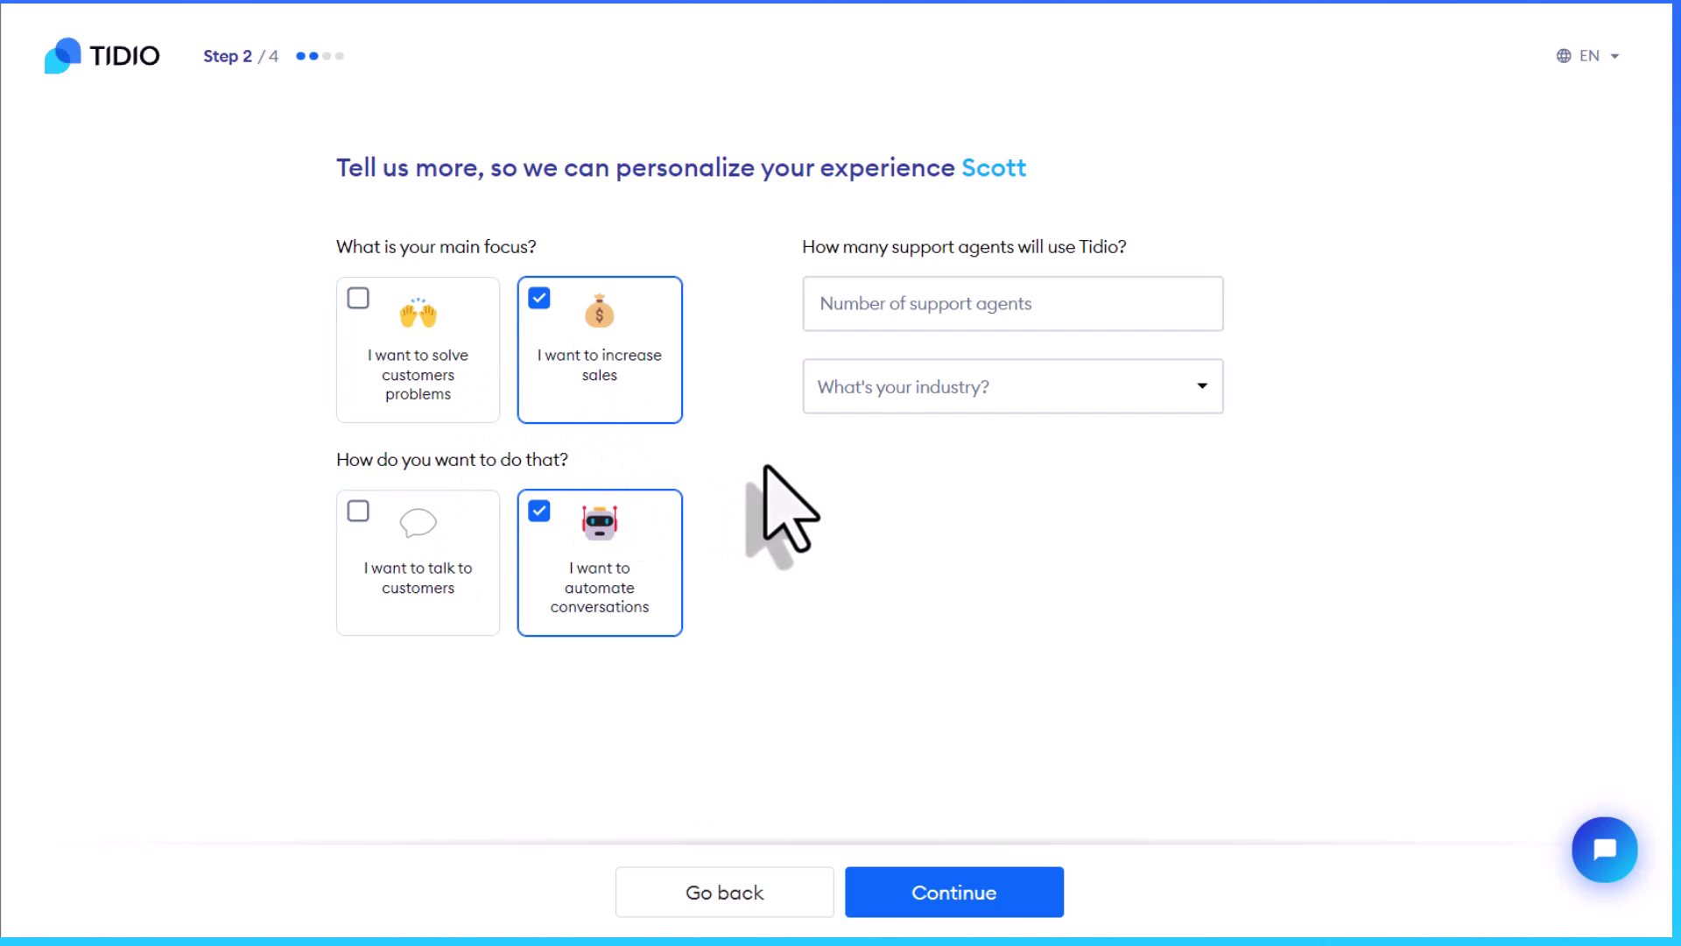
{"action": "left_click", "coordinate": [944, 303]}
{"action": "type", "text": "1"}
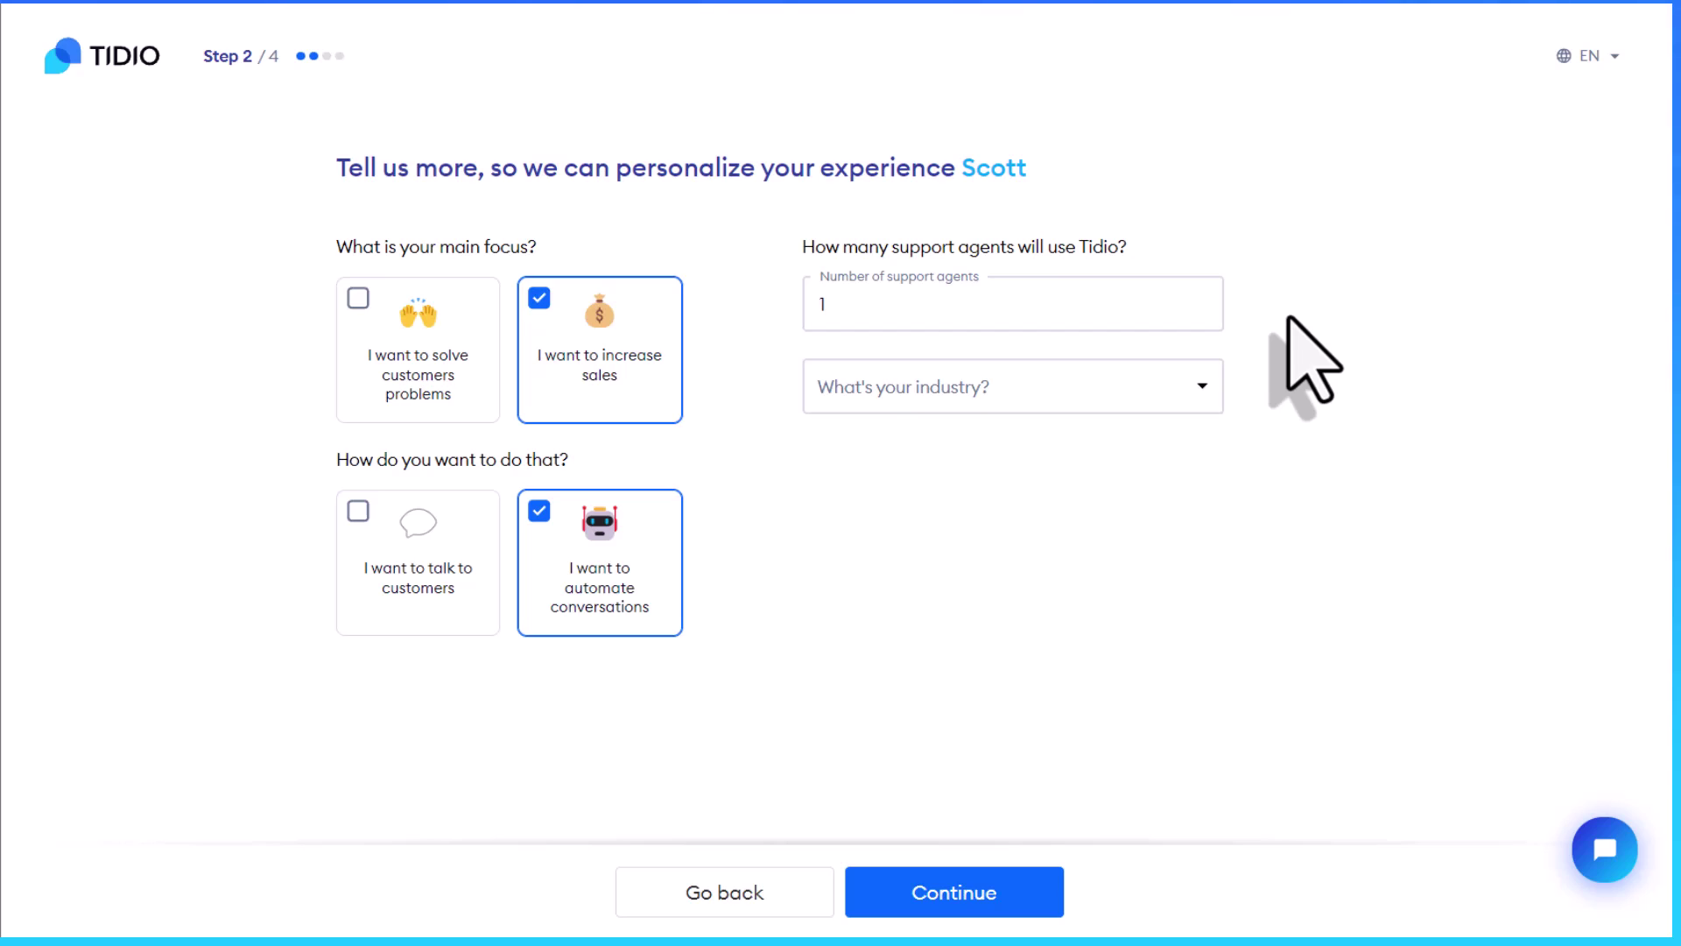
- Set the industry to Services and the monthly inquiries to 26-250, and submit the personalization answers
{"action": "left_click", "coordinate": [1204, 393]}
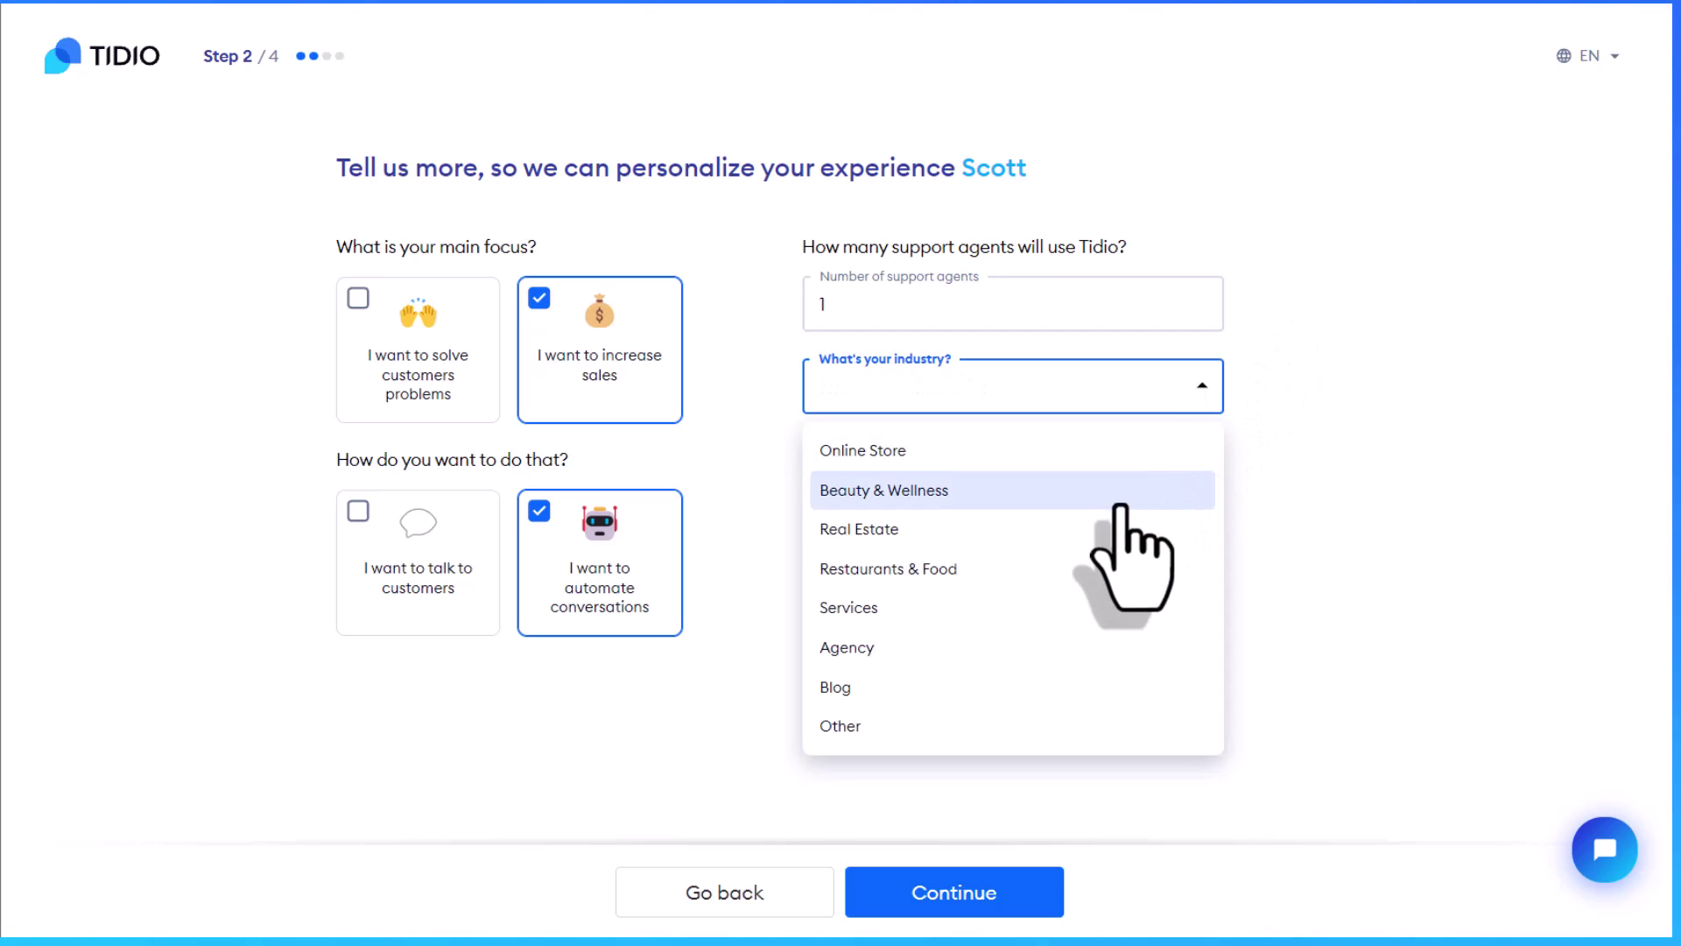
{"action": "left_click", "coordinate": [864, 610]}
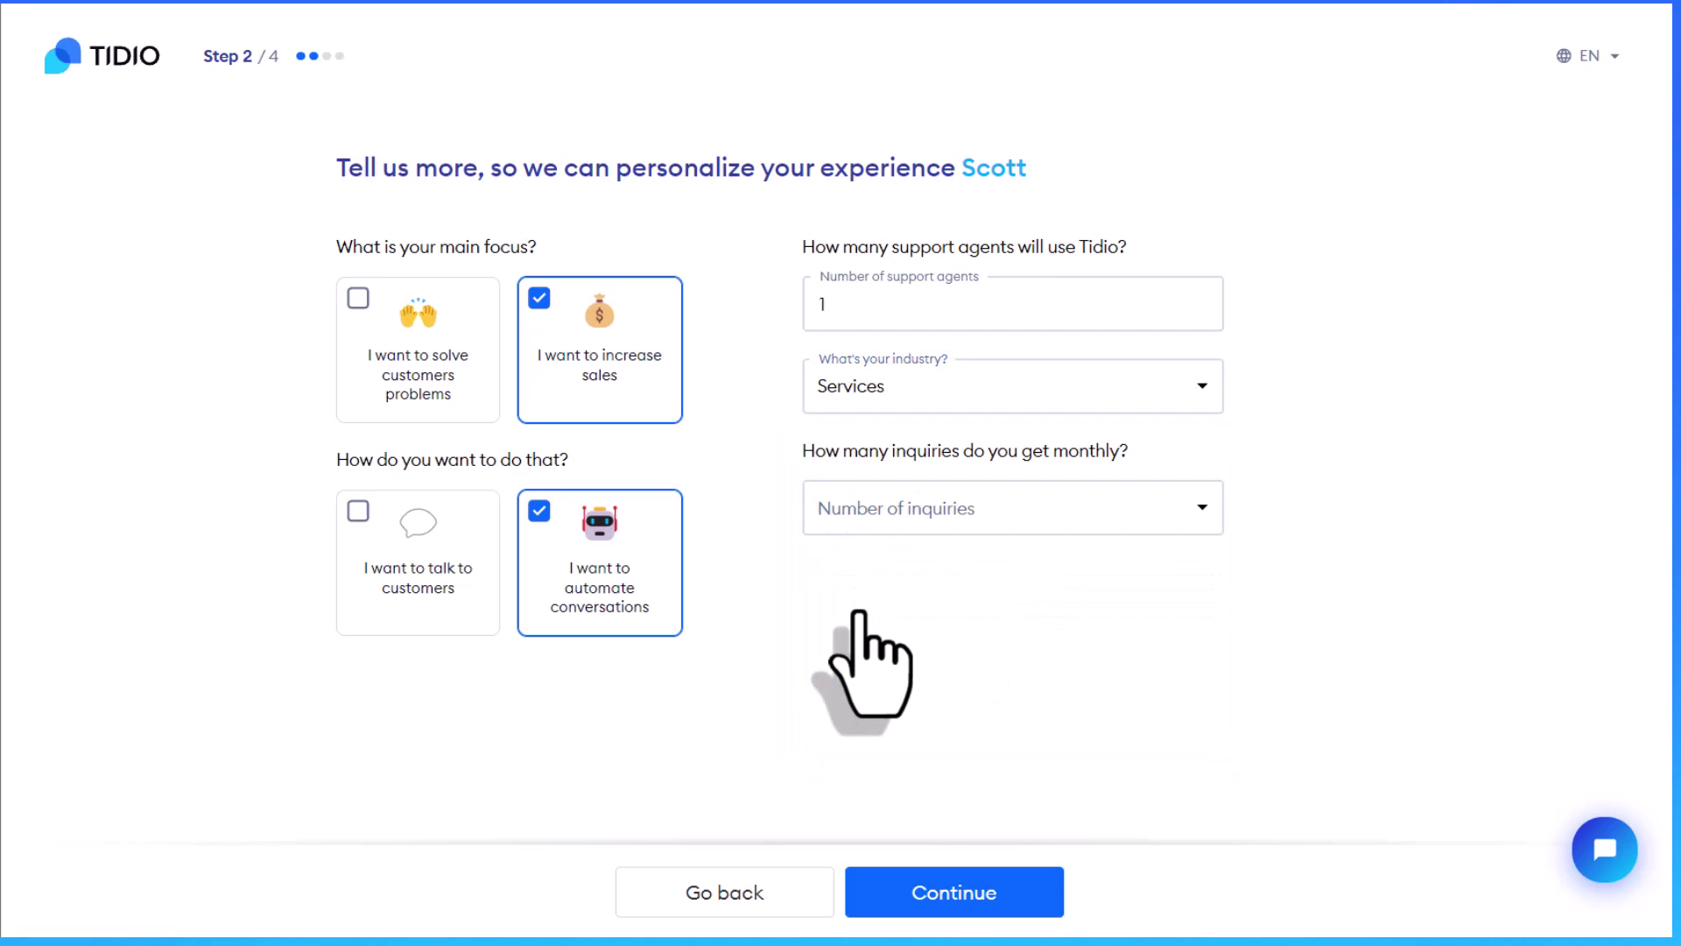
{"action": "left_click", "coordinate": [1015, 506]}
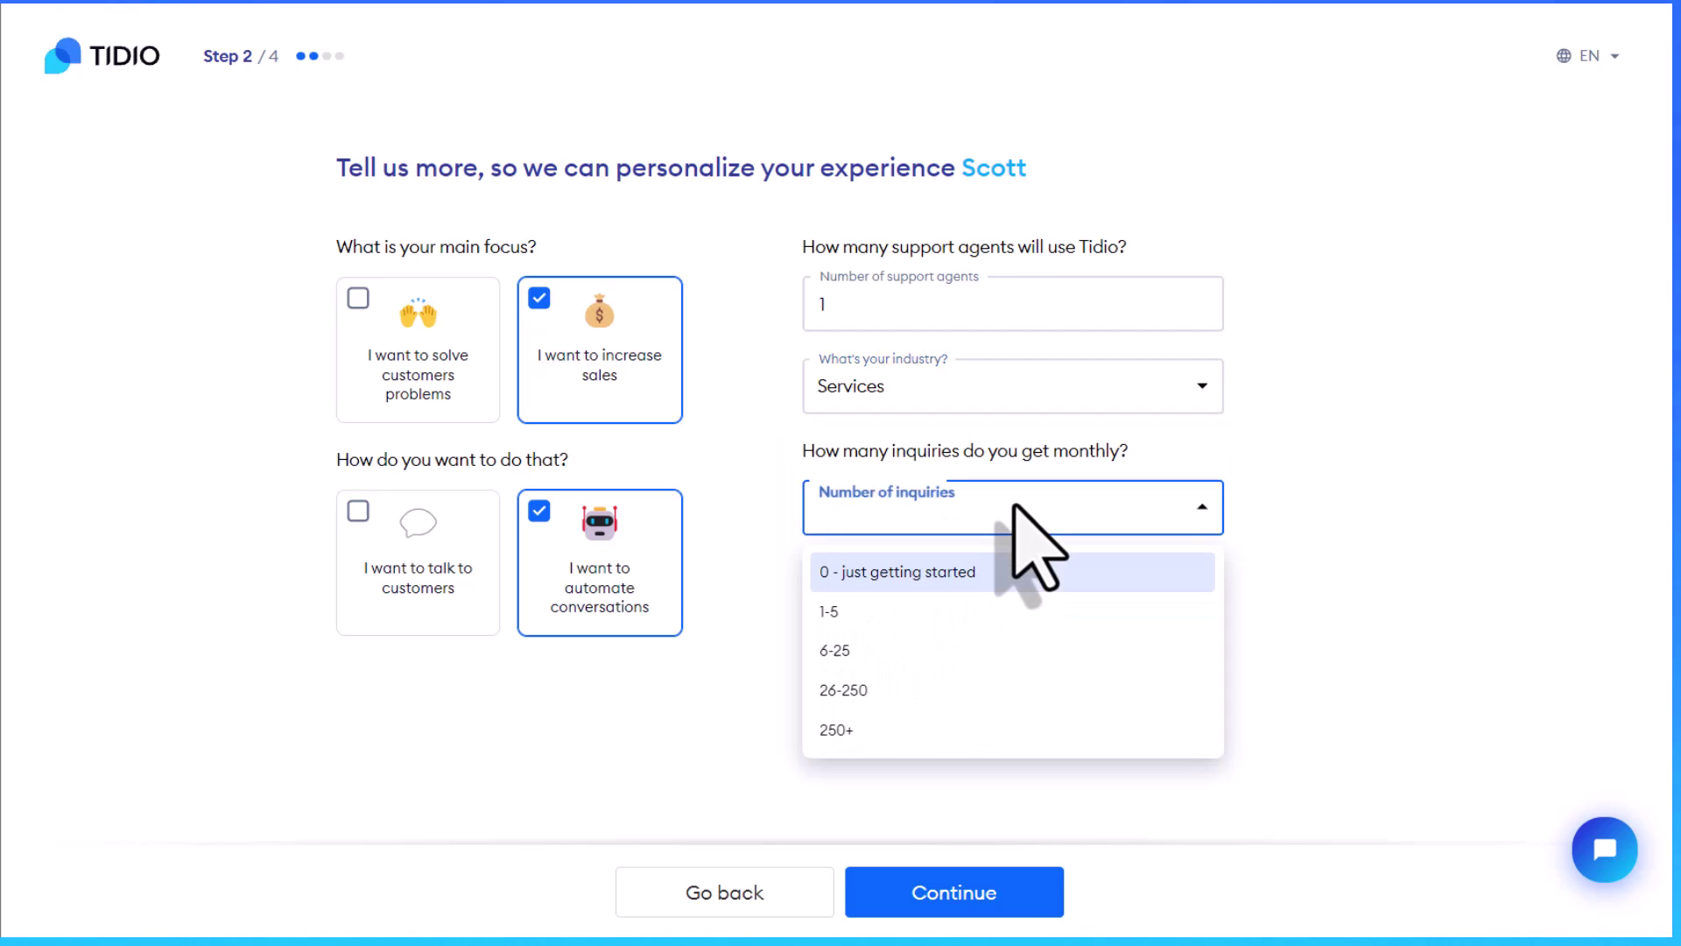
{"action": "left_click", "coordinate": [919, 692]}
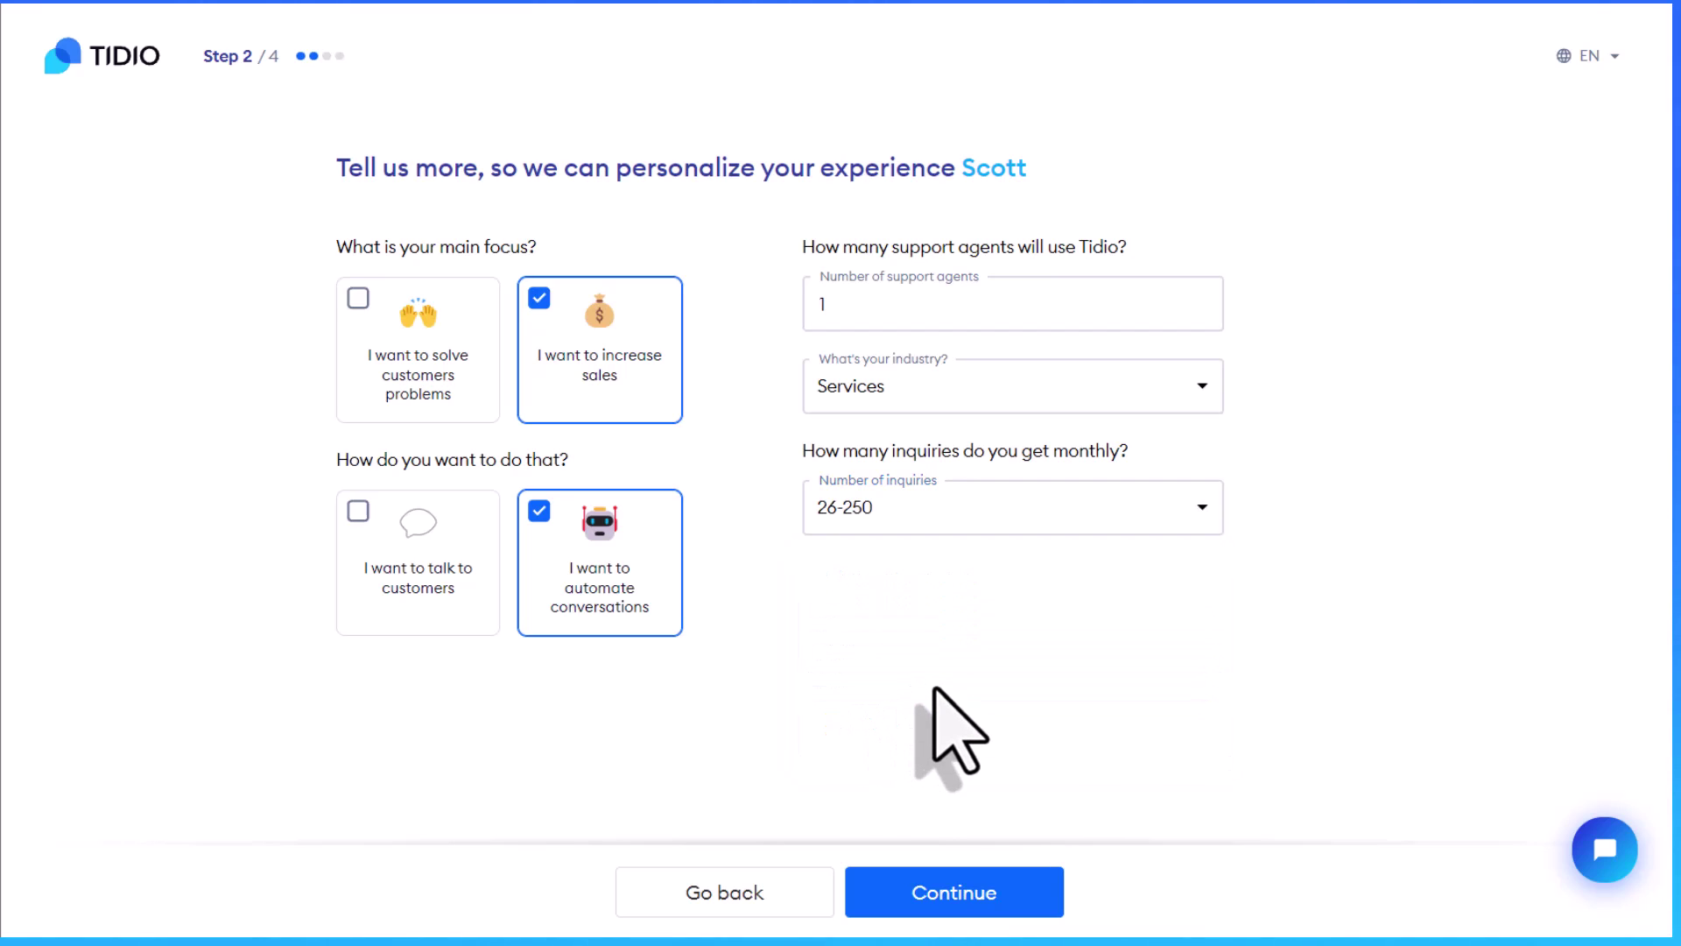
{"action": "left_click", "coordinate": [953, 891]}
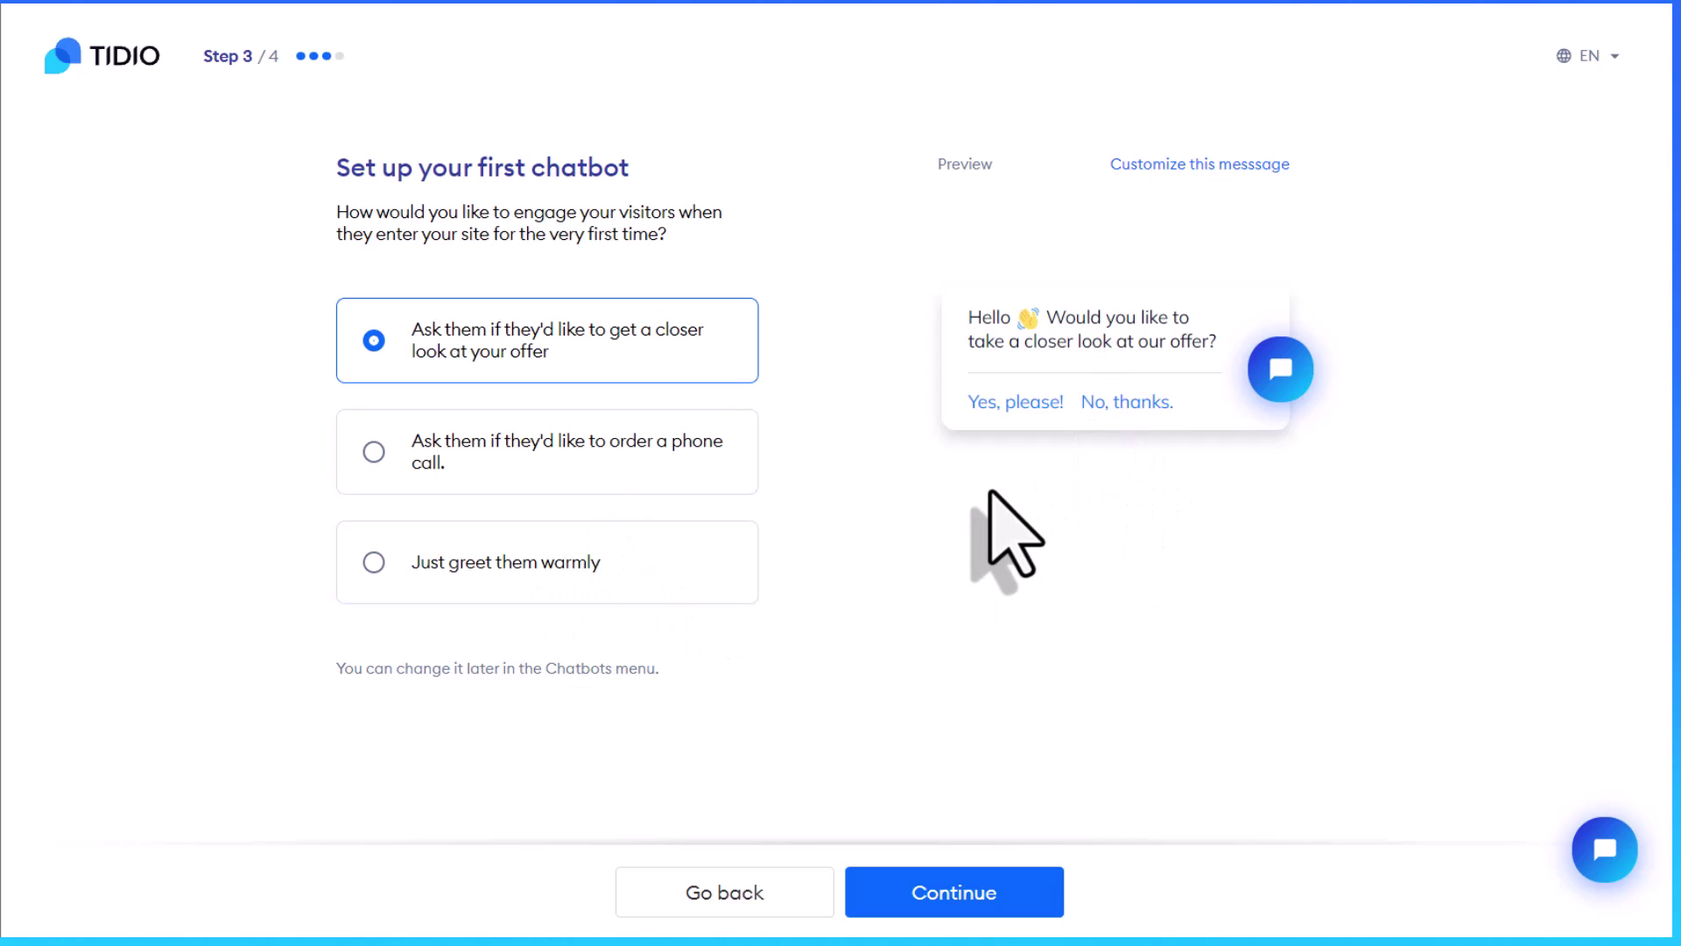
- Set the first chatbot to just greet visitors warmly and proceed to the widget installation
{"action": "left_click", "coordinate": [374, 565]}
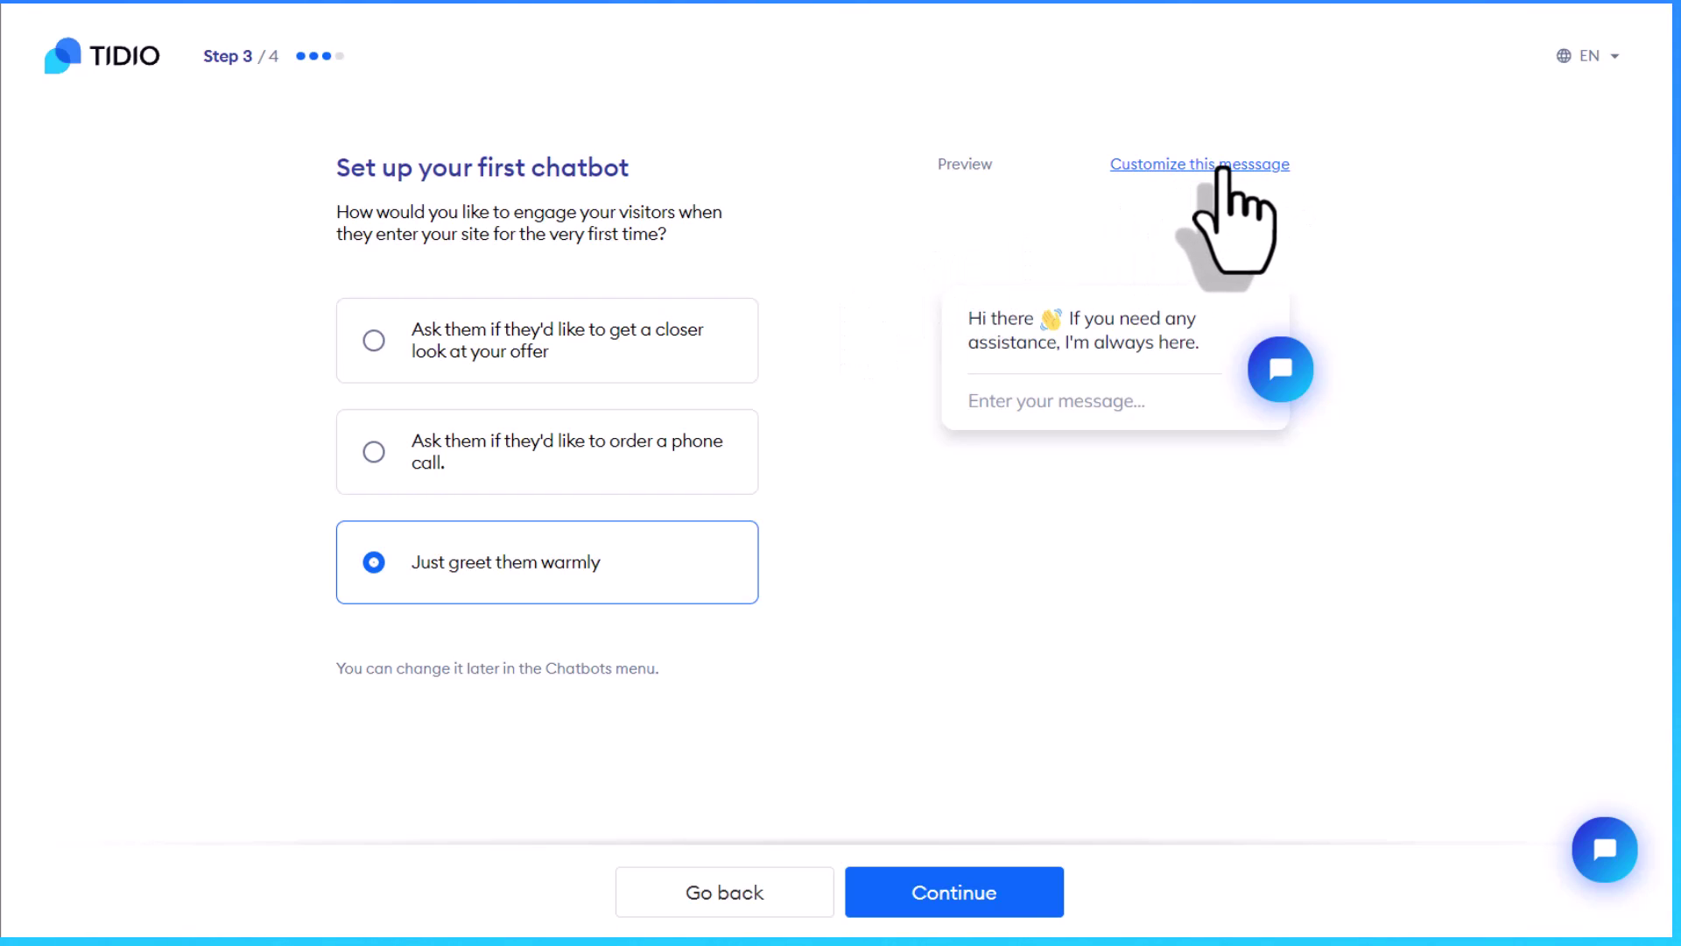
{"action": "left_click", "coordinate": [944, 897]}
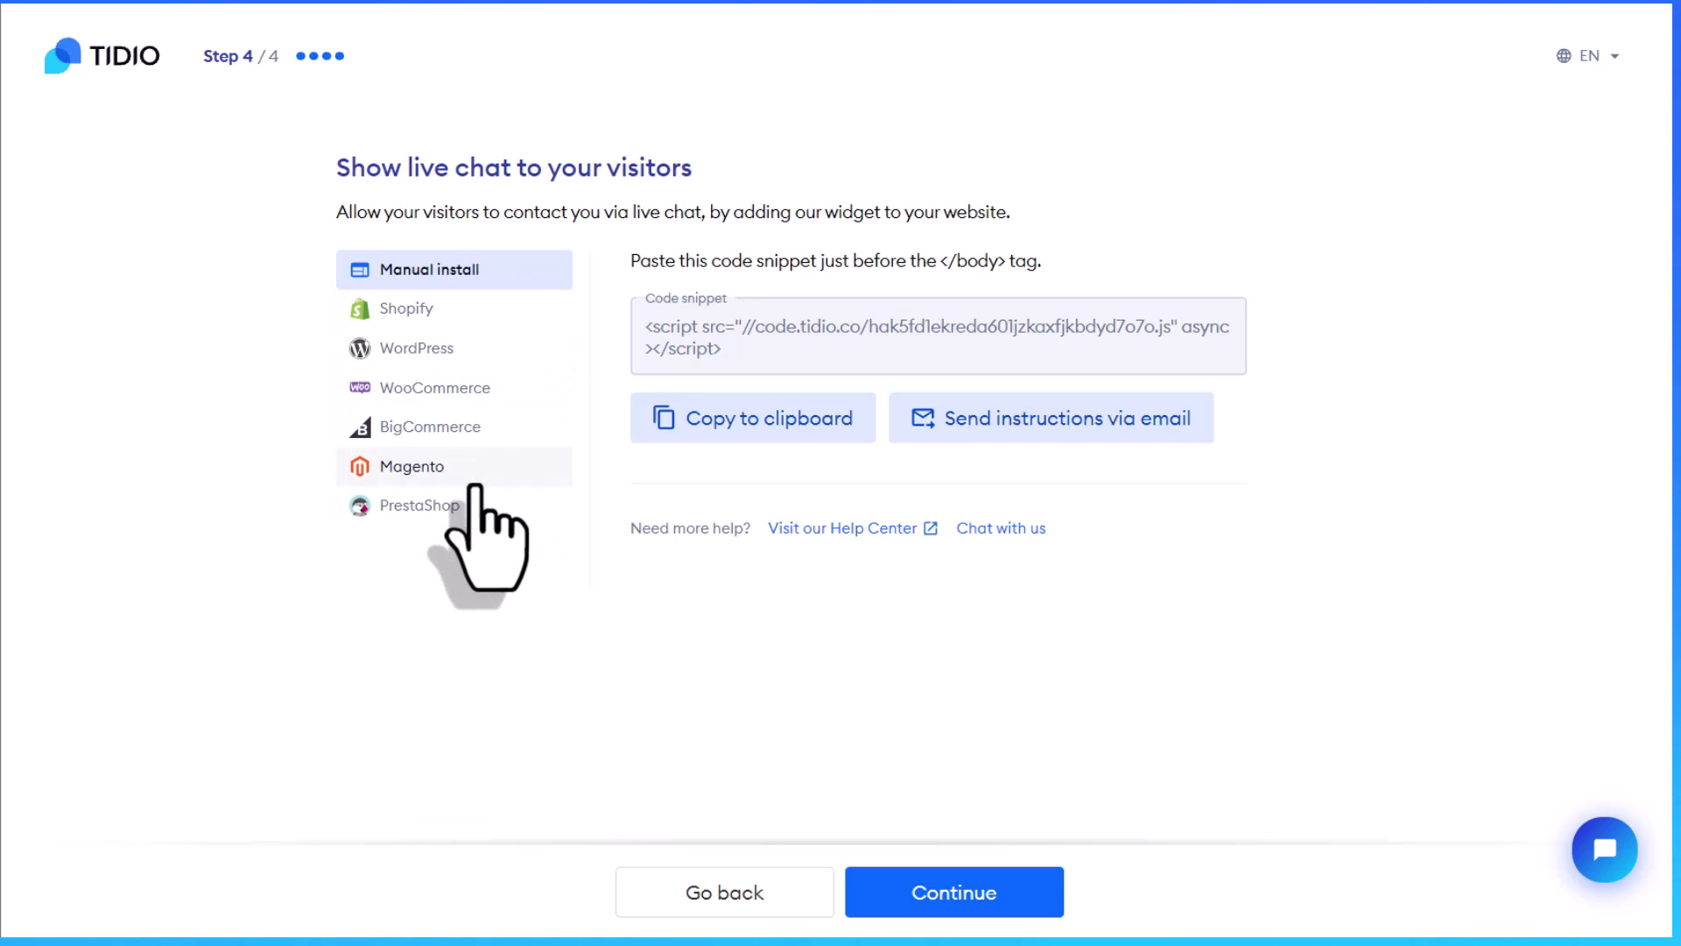
- Choose Shopify as the installation platform, and look up the installed Tidio app in the Shopify admin
{"action": "left_click", "coordinate": [396, 313]}
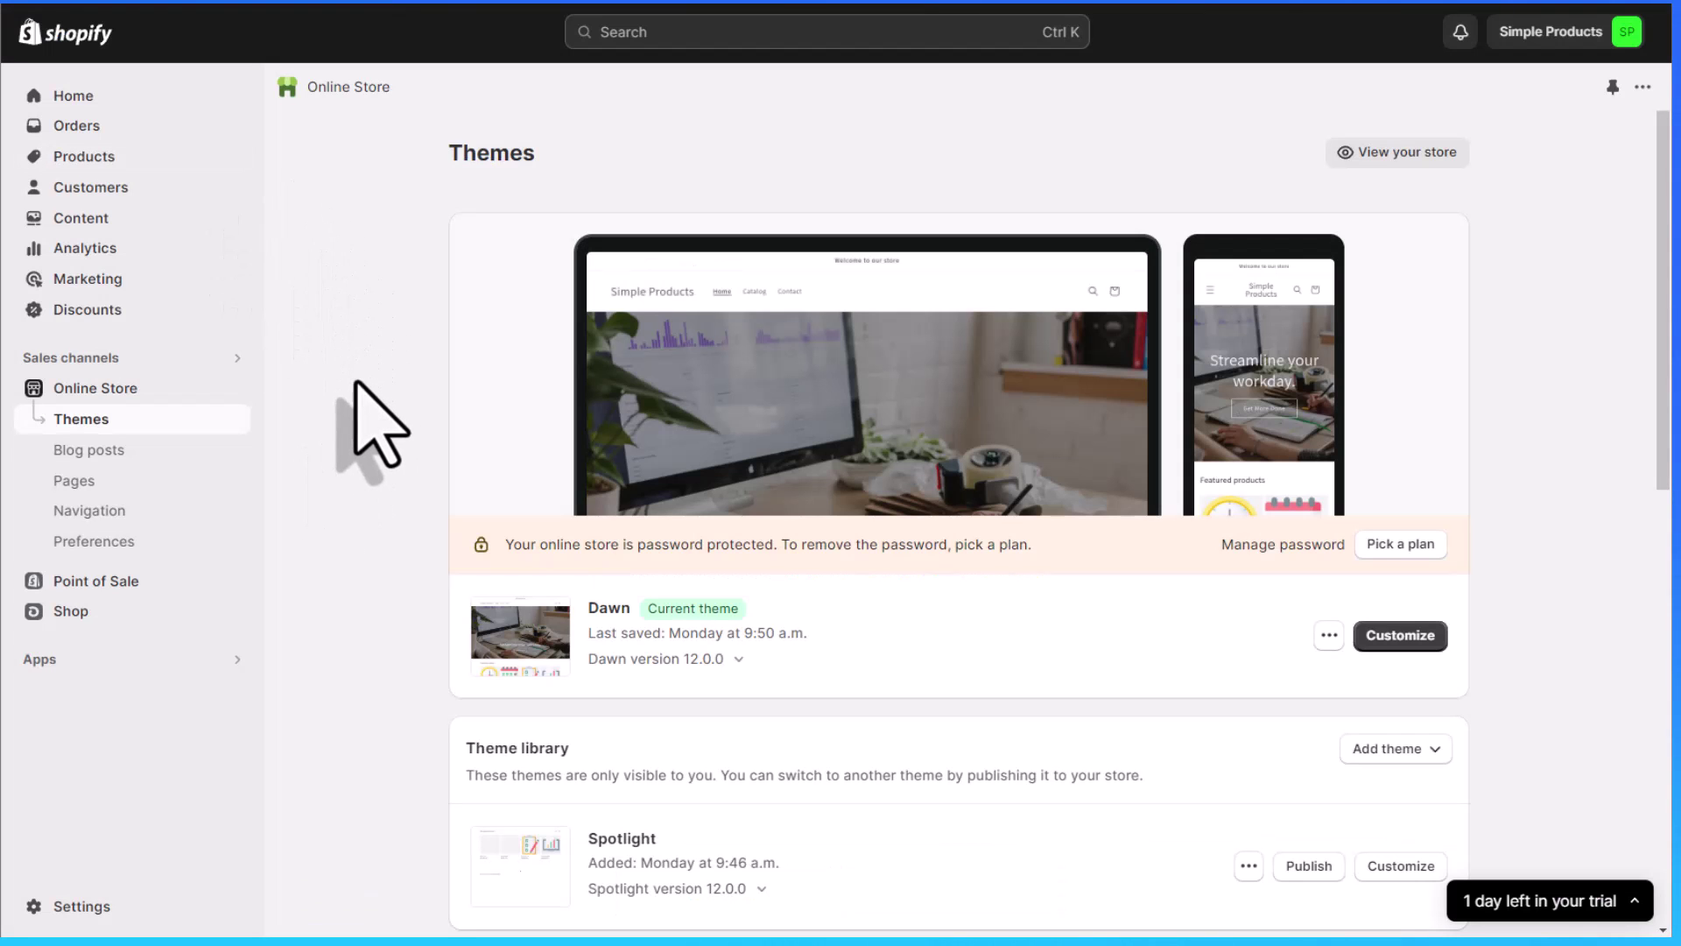
{"action": "left_click", "coordinate": [129, 663]}
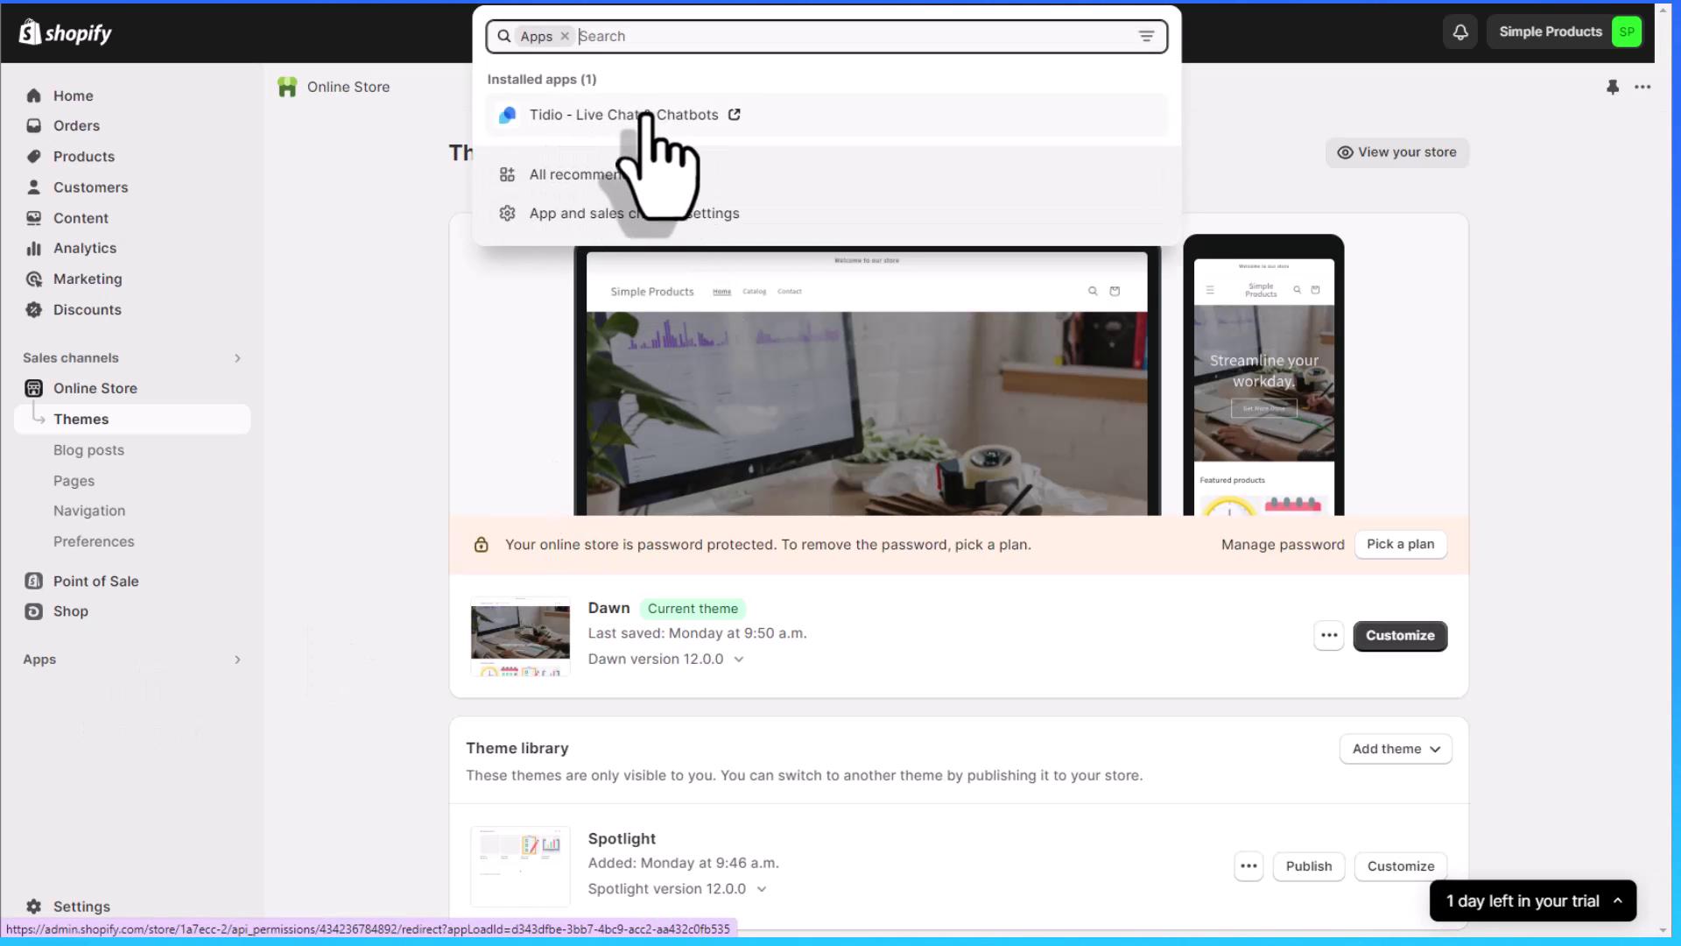
{"action": "left_click", "coordinate": [351, 331]}
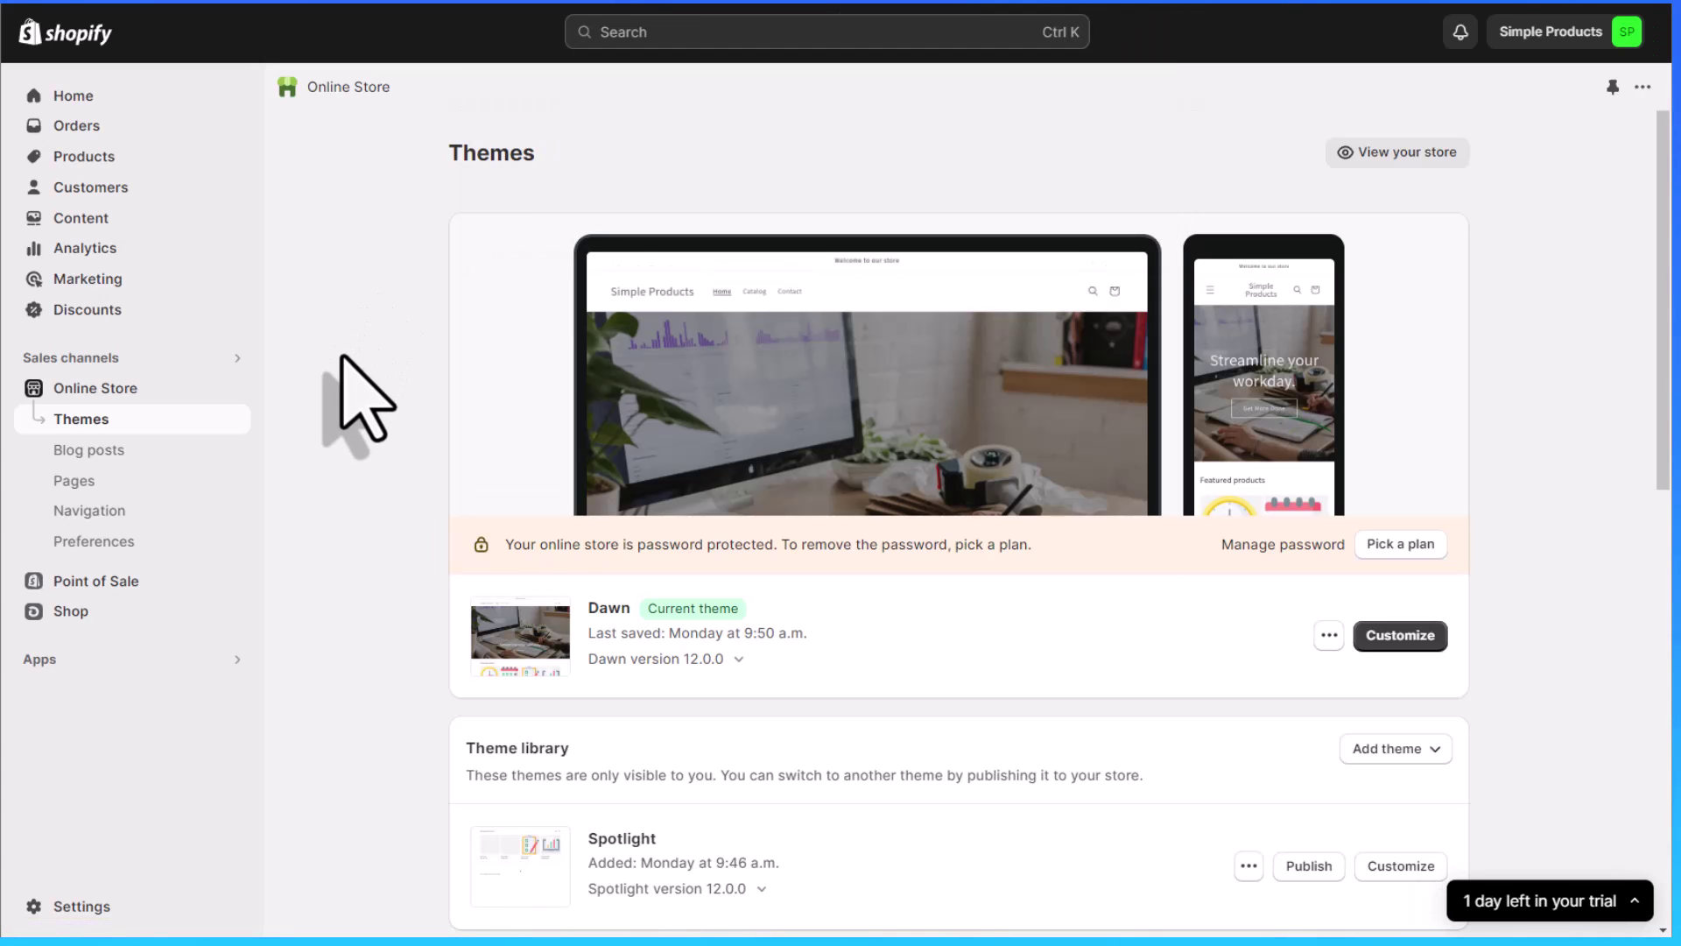
{"action": "scroll", "coordinate": [341, 394], "scroll_direction": "down", "scroll_amount": 1}
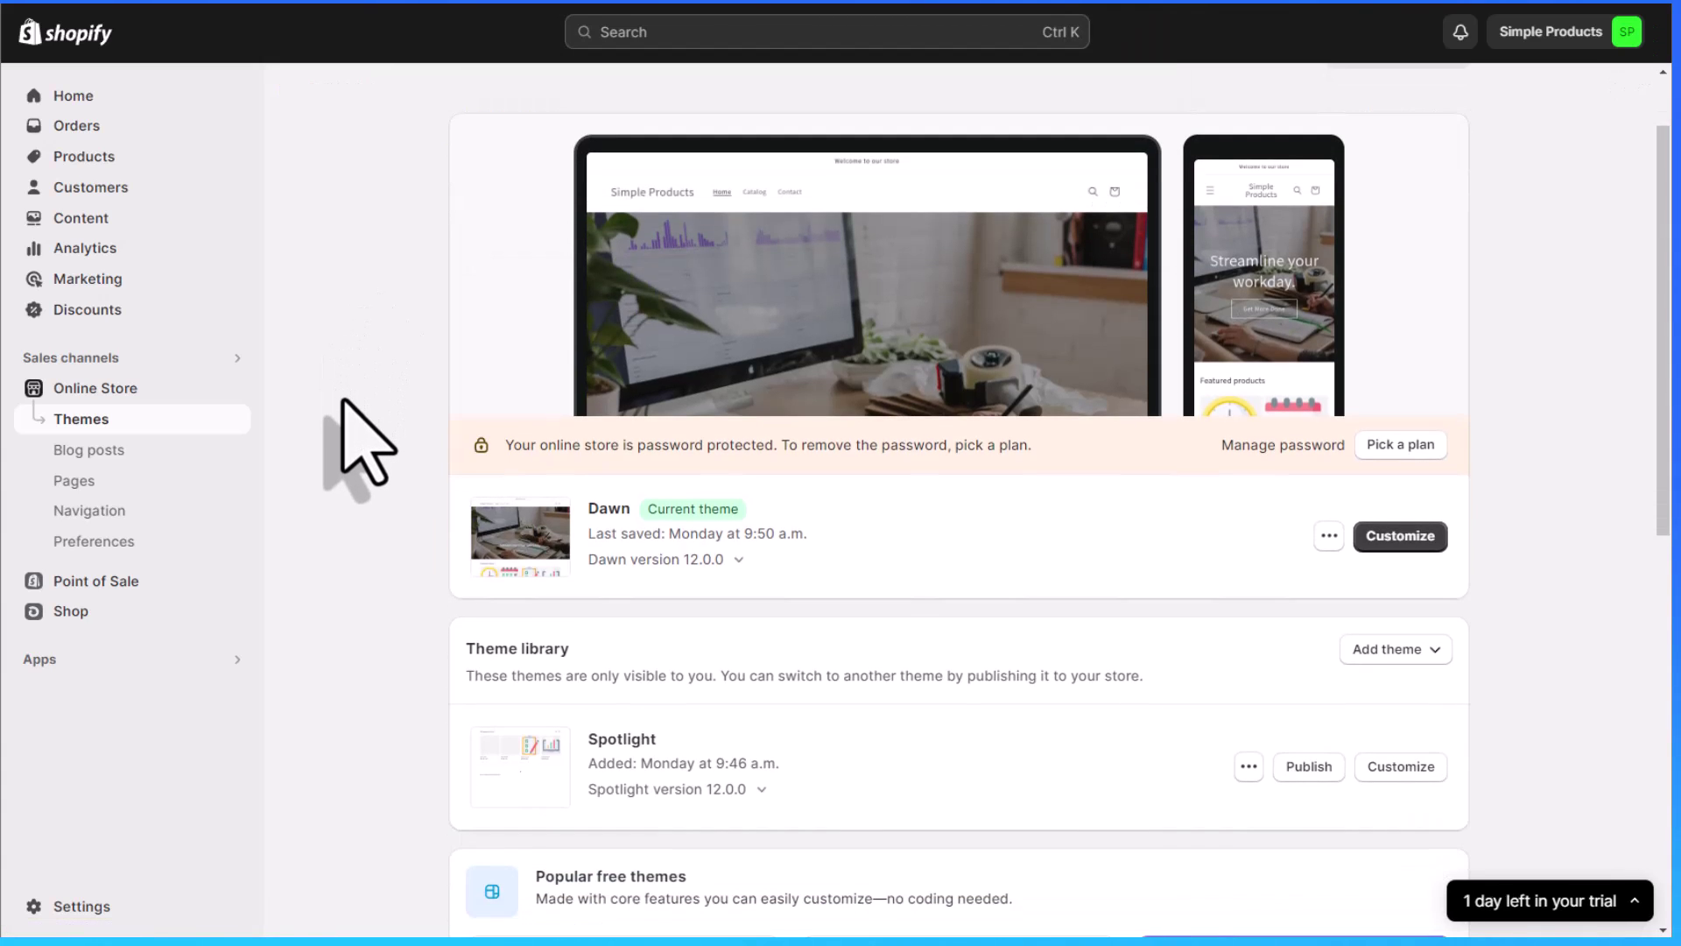
{"action": "scroll", "coordinate": [341, 397], "scroll_direction": "up", "scroll_amount": 1}
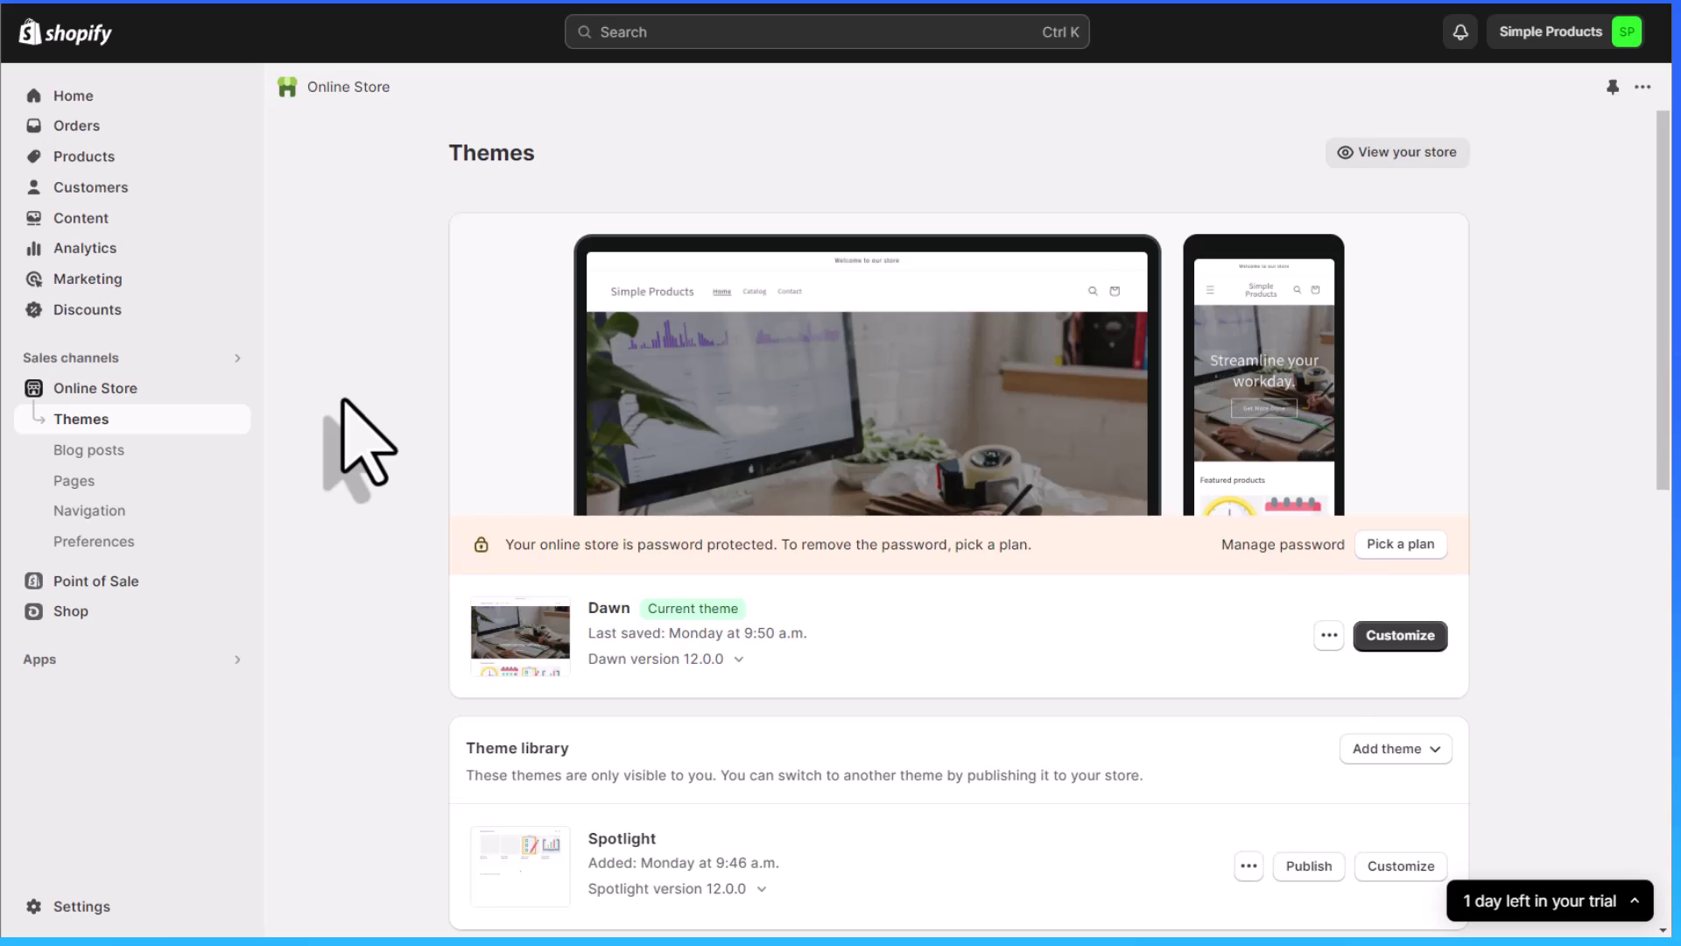
{"action": "scroll", "coordinate": [359, 442], "scroll_direction": "down", "scroll_amount": 10}
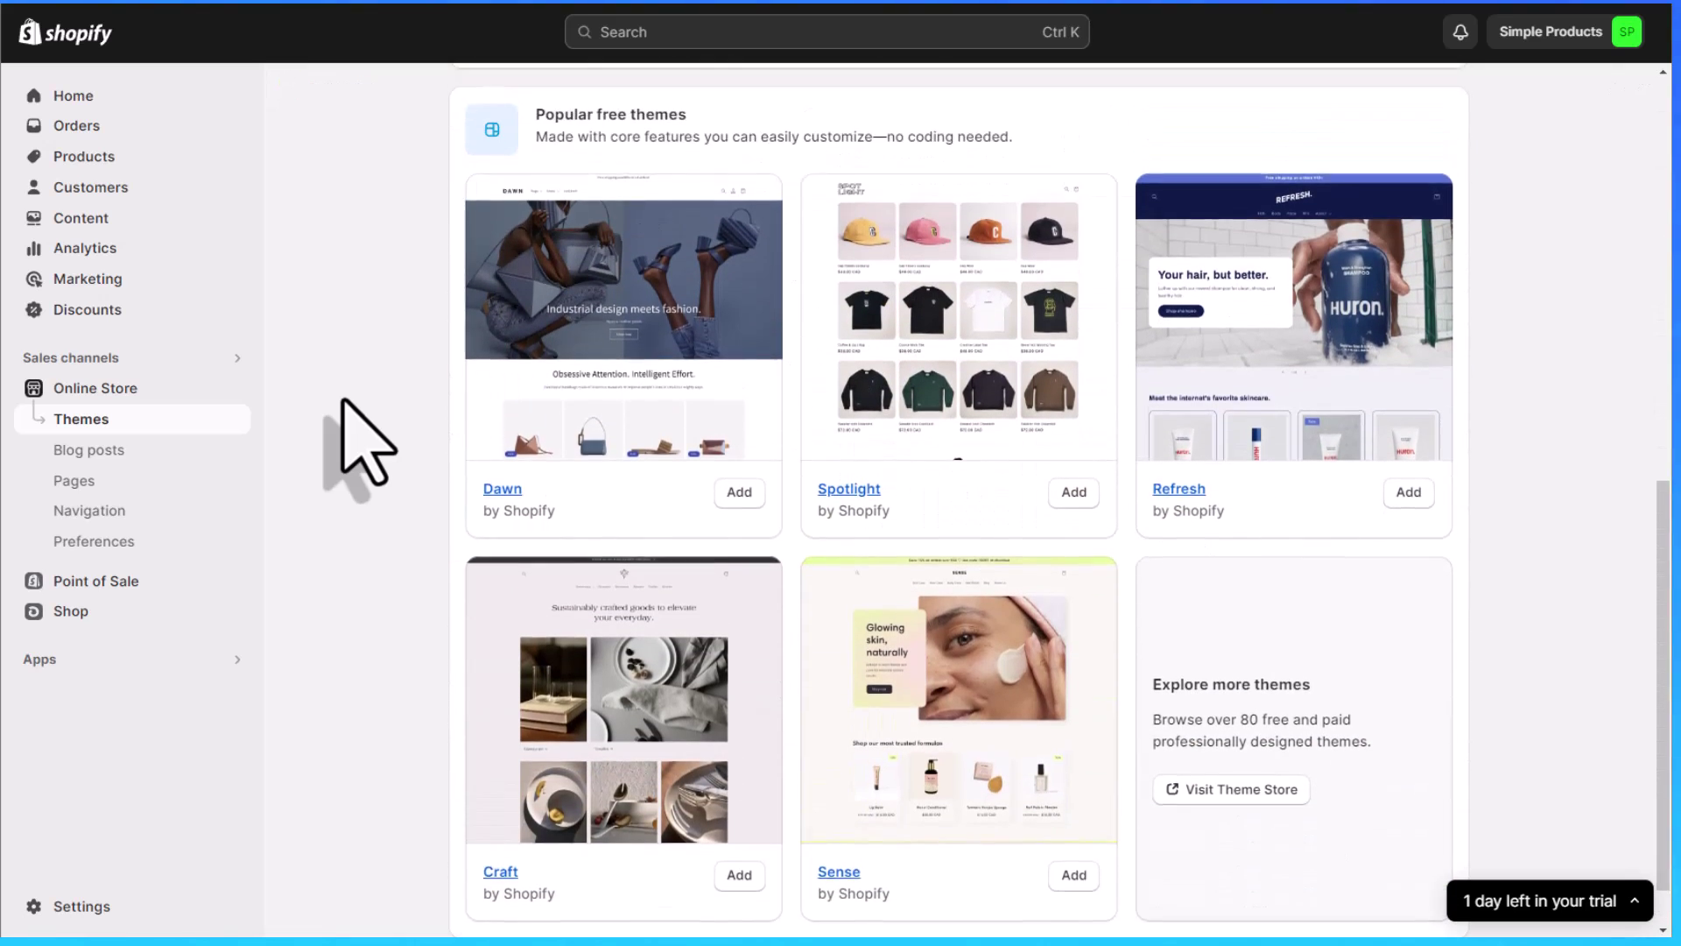
{"action": "scroll", "coordinate": [343, 401], "scroll_direction": "up", "scroll_amount": 10}
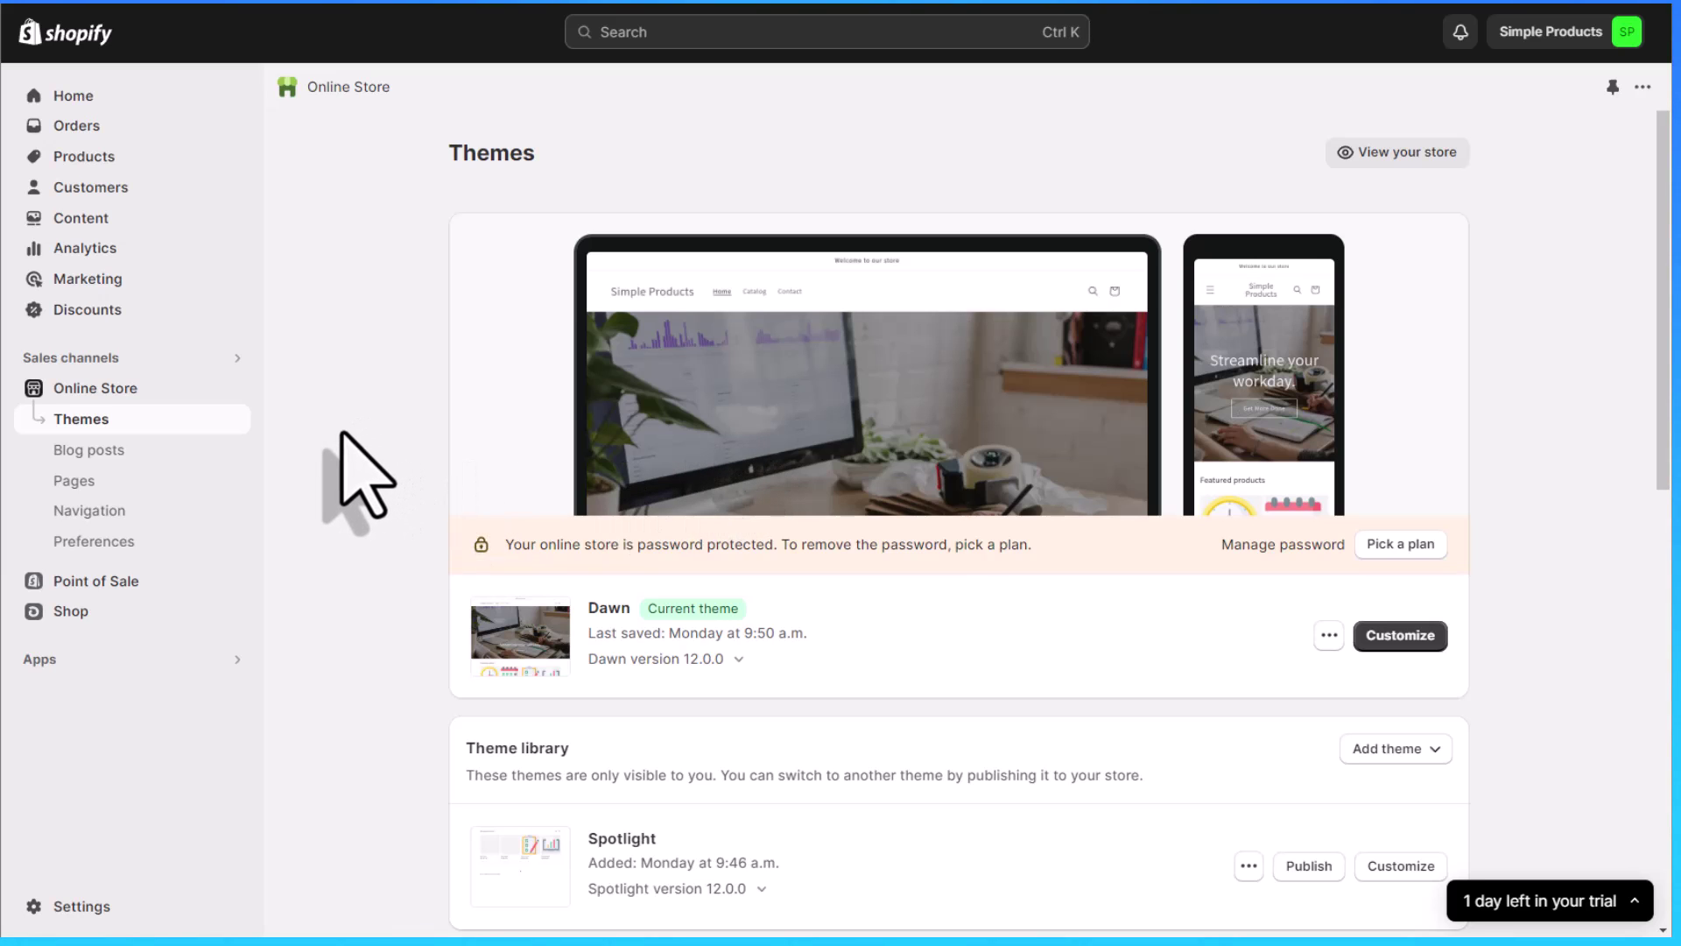
{"action": "scroll", "coordinate": [357, 479], "scroll_direction": "down", "scroll_amount": 2}
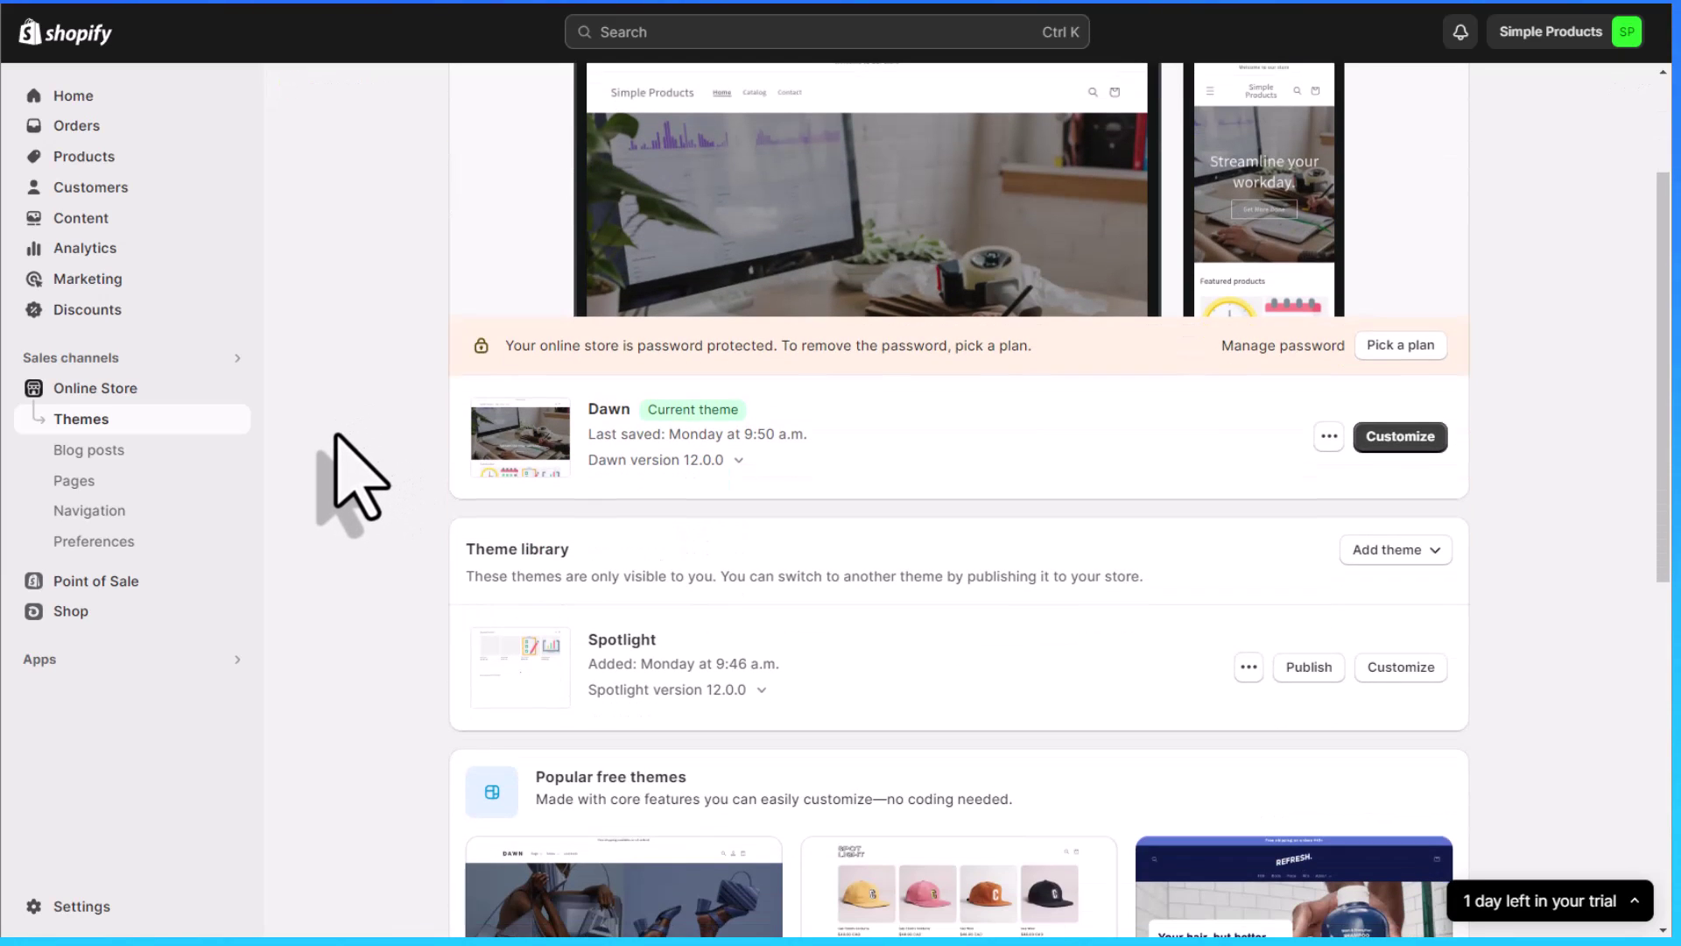
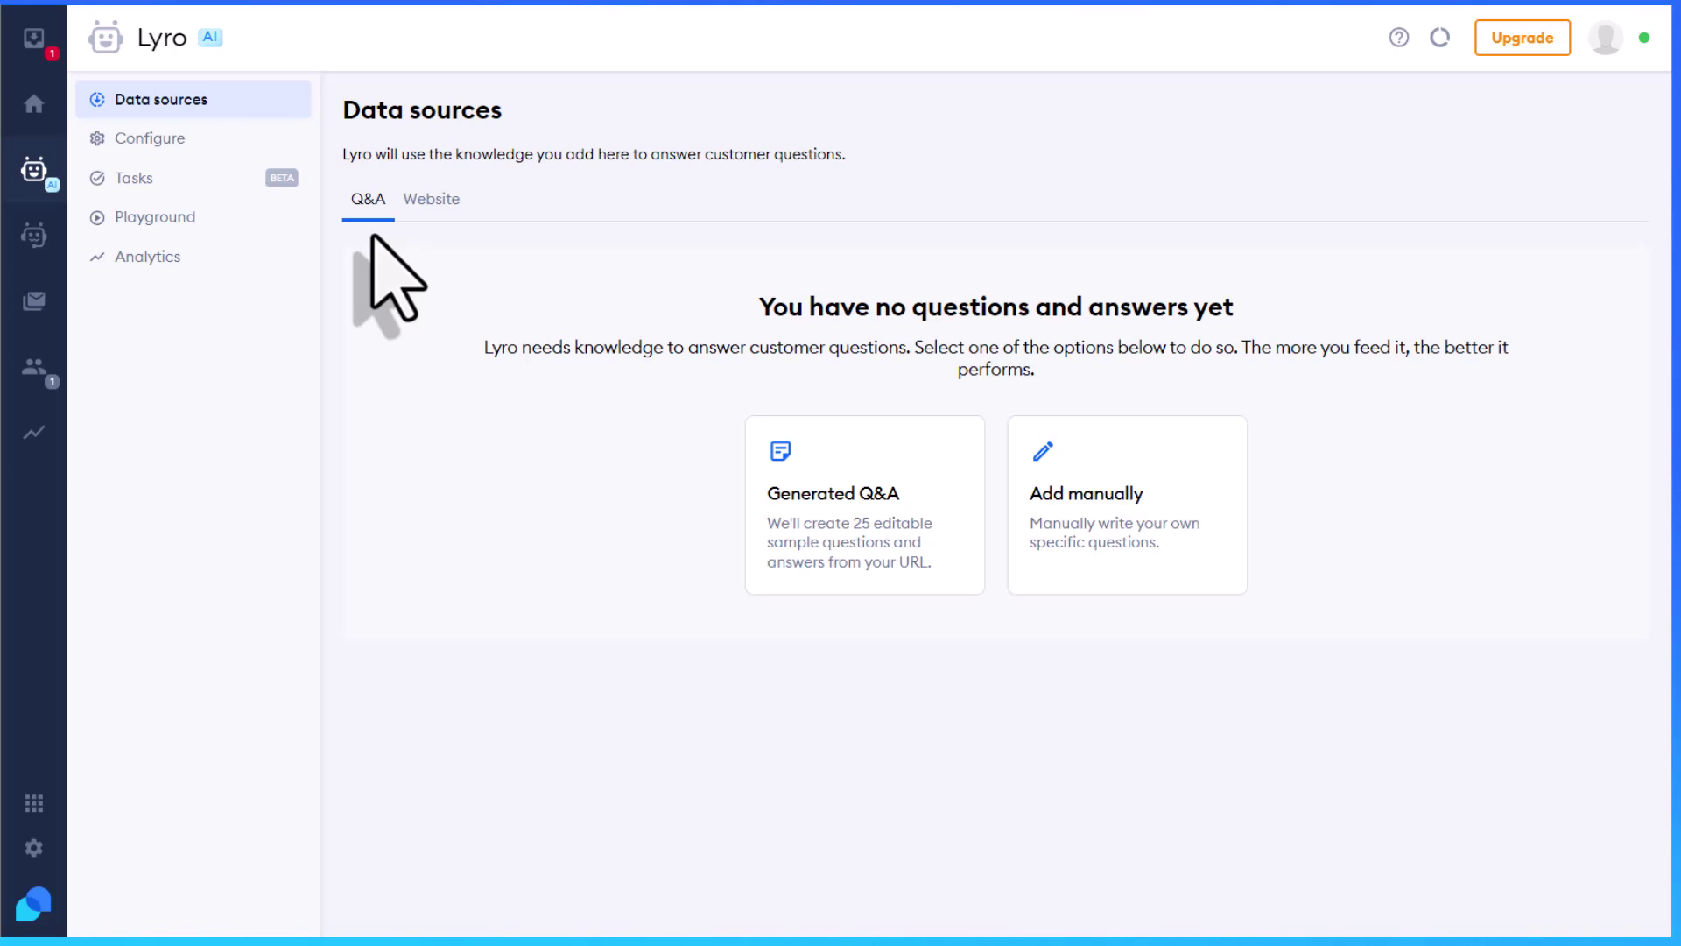
{"action": "left_click", "coordinate": [438, 201]}
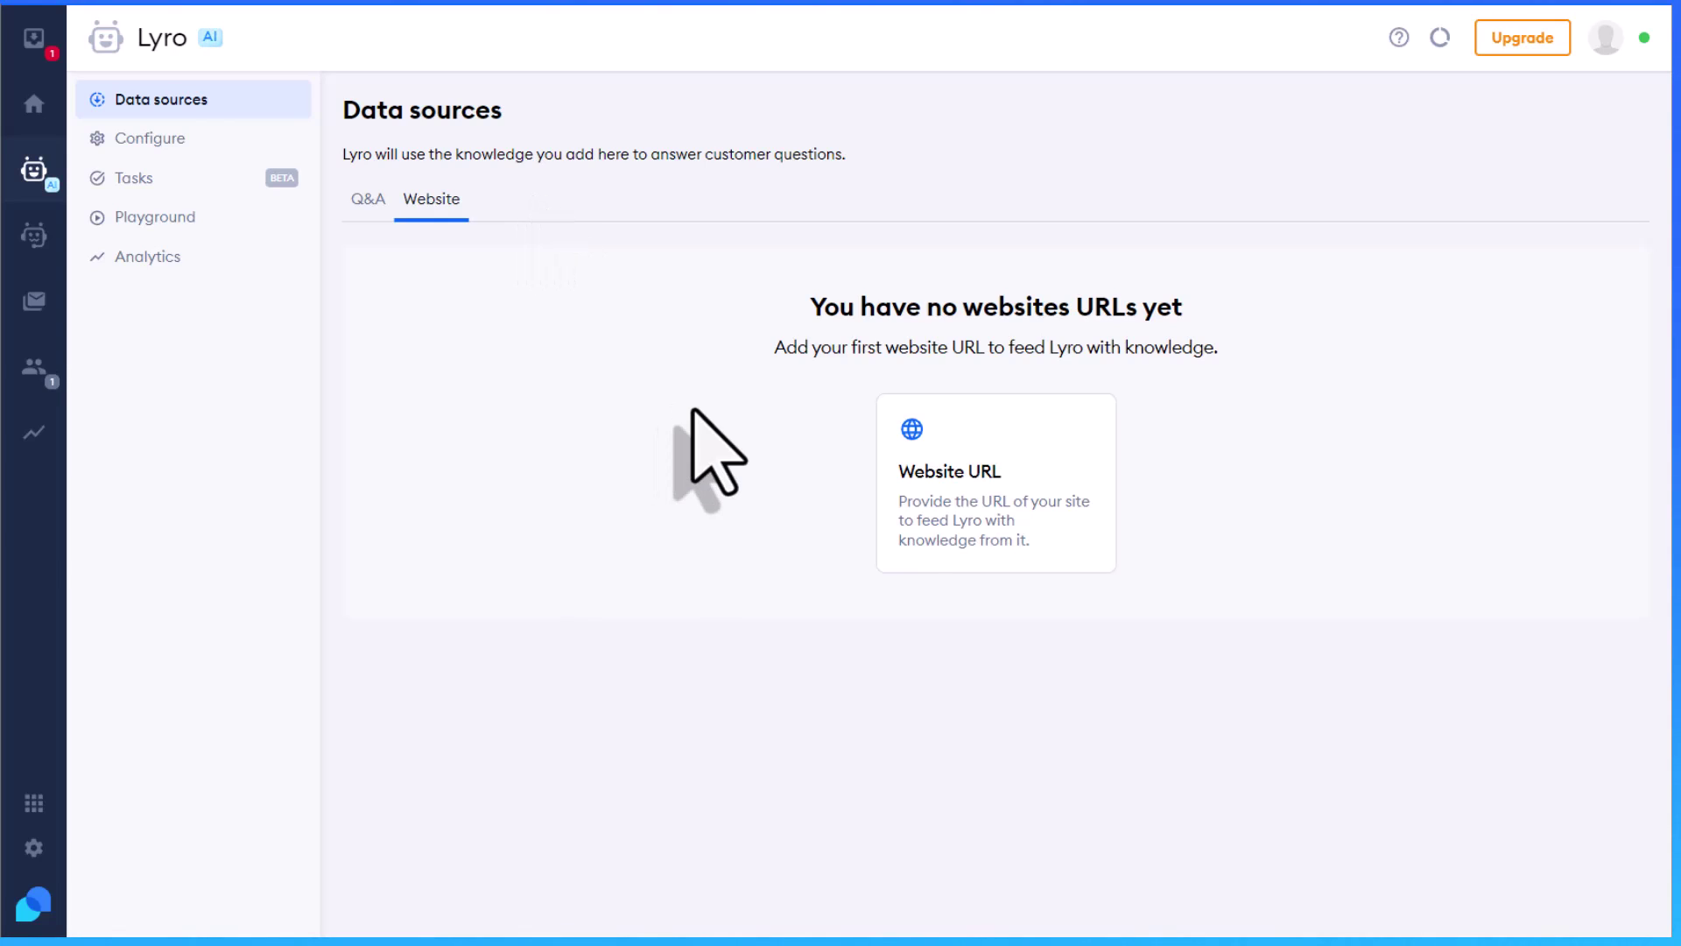
{"action": "left_click", "coordinate": [990, 491]}
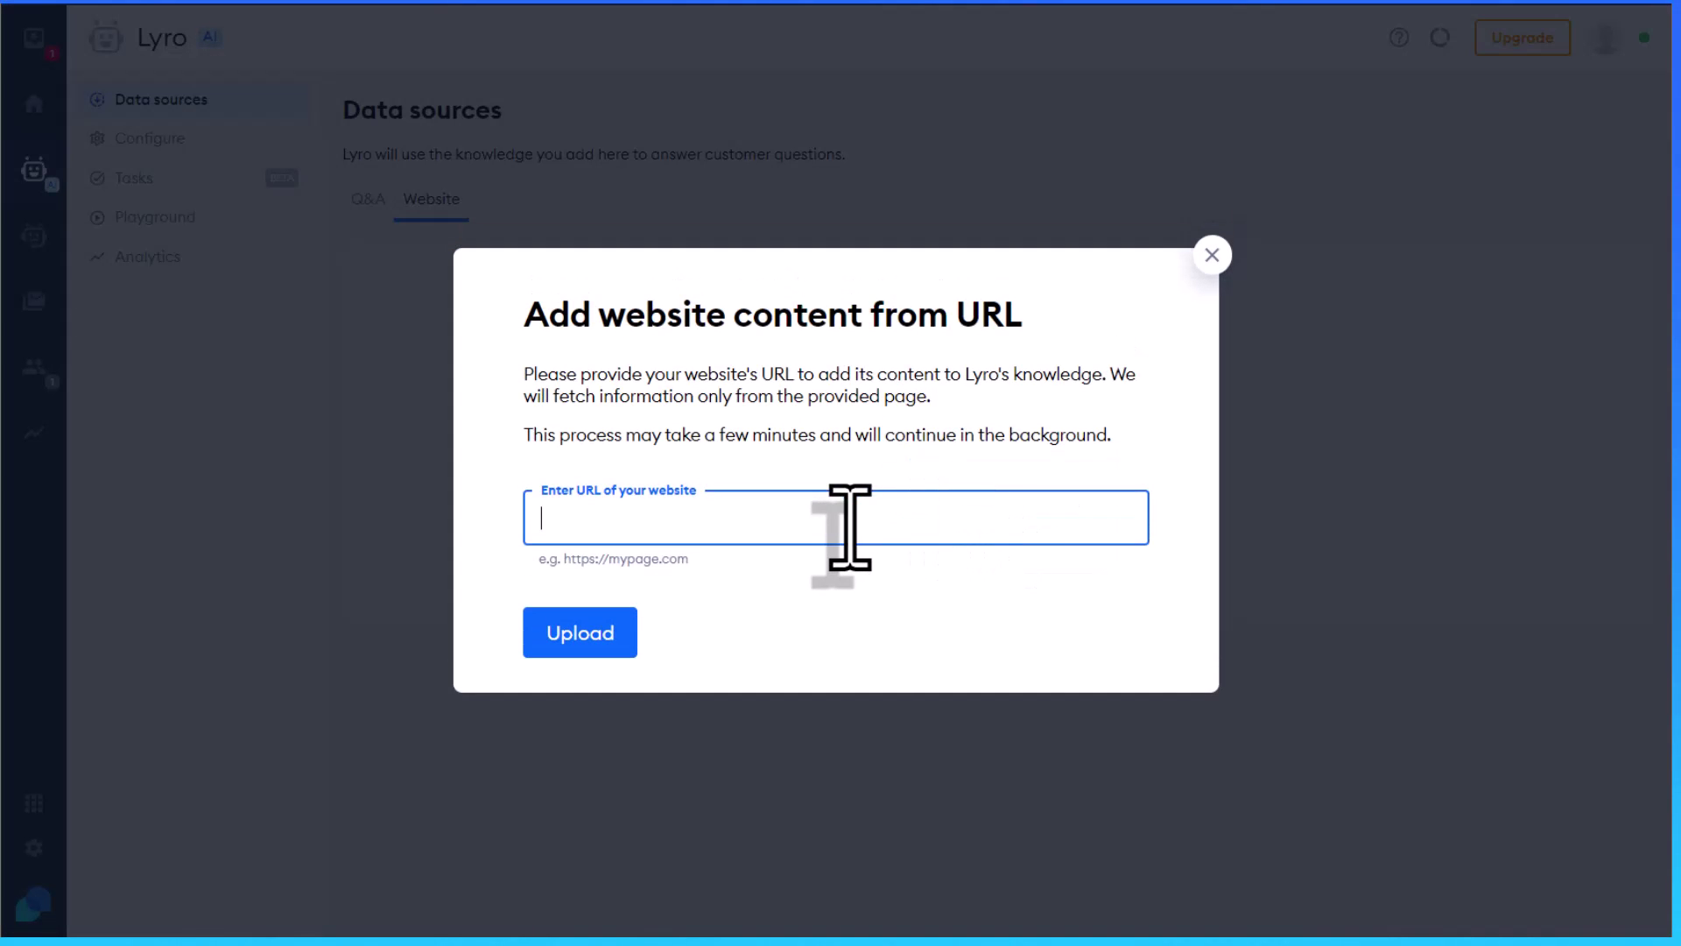
{"action": "type", "text": "https://www.simpletivity.com/streamline.html"}
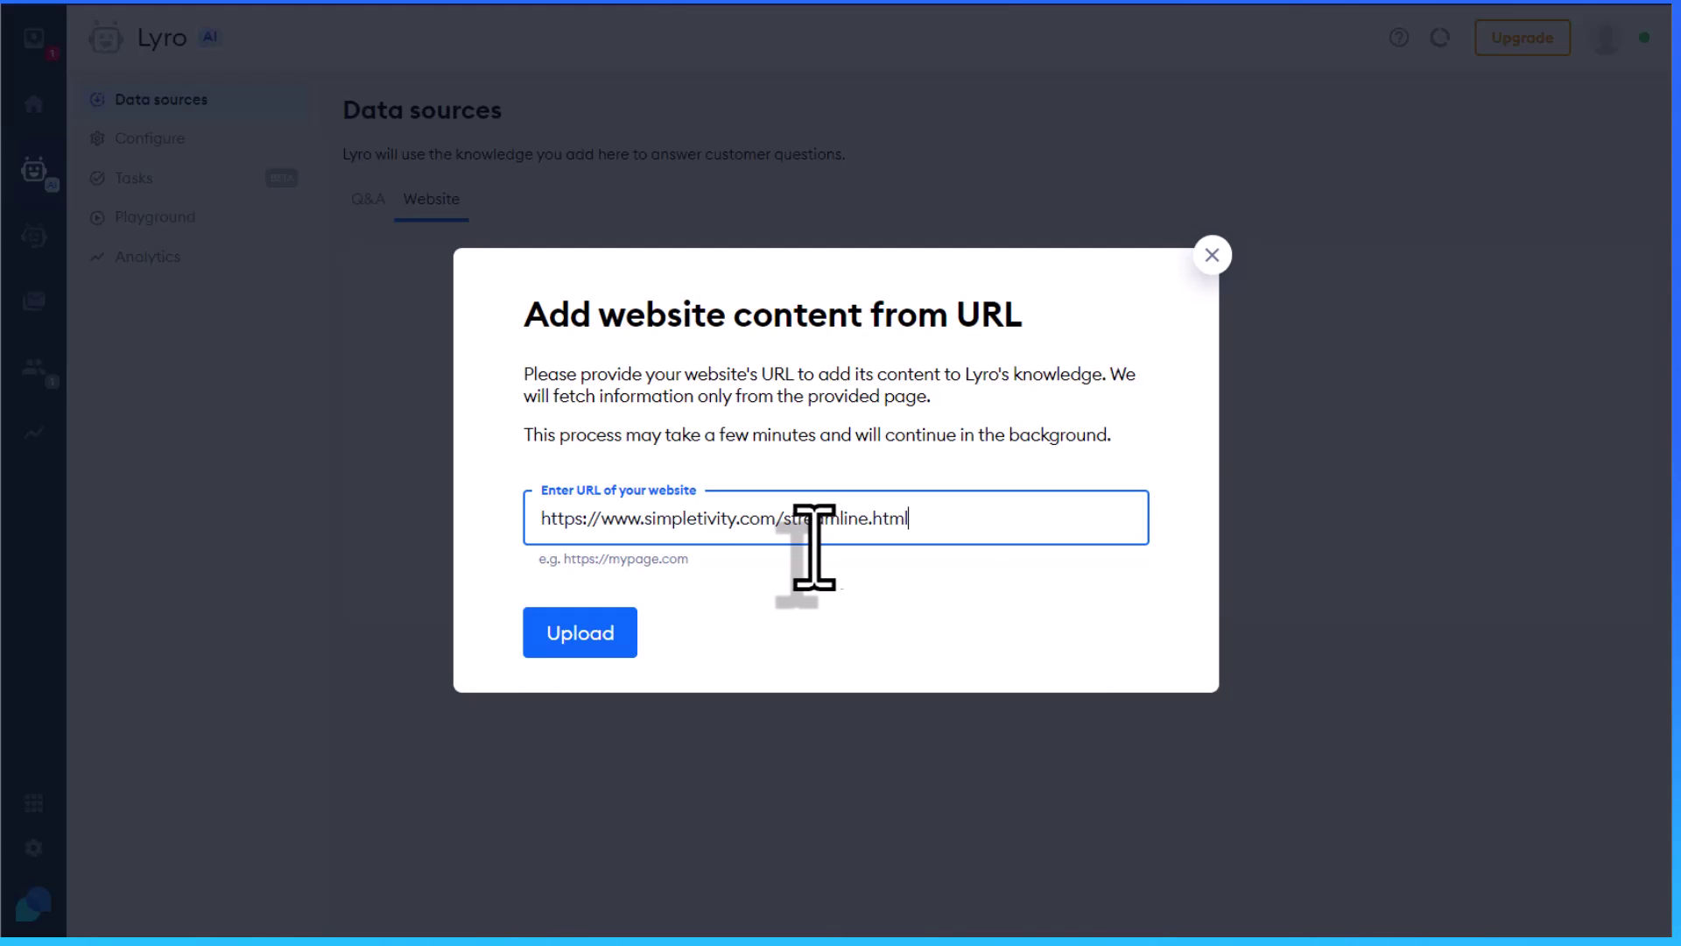
{"action": "left_click", "coordinate": [585, 633]}
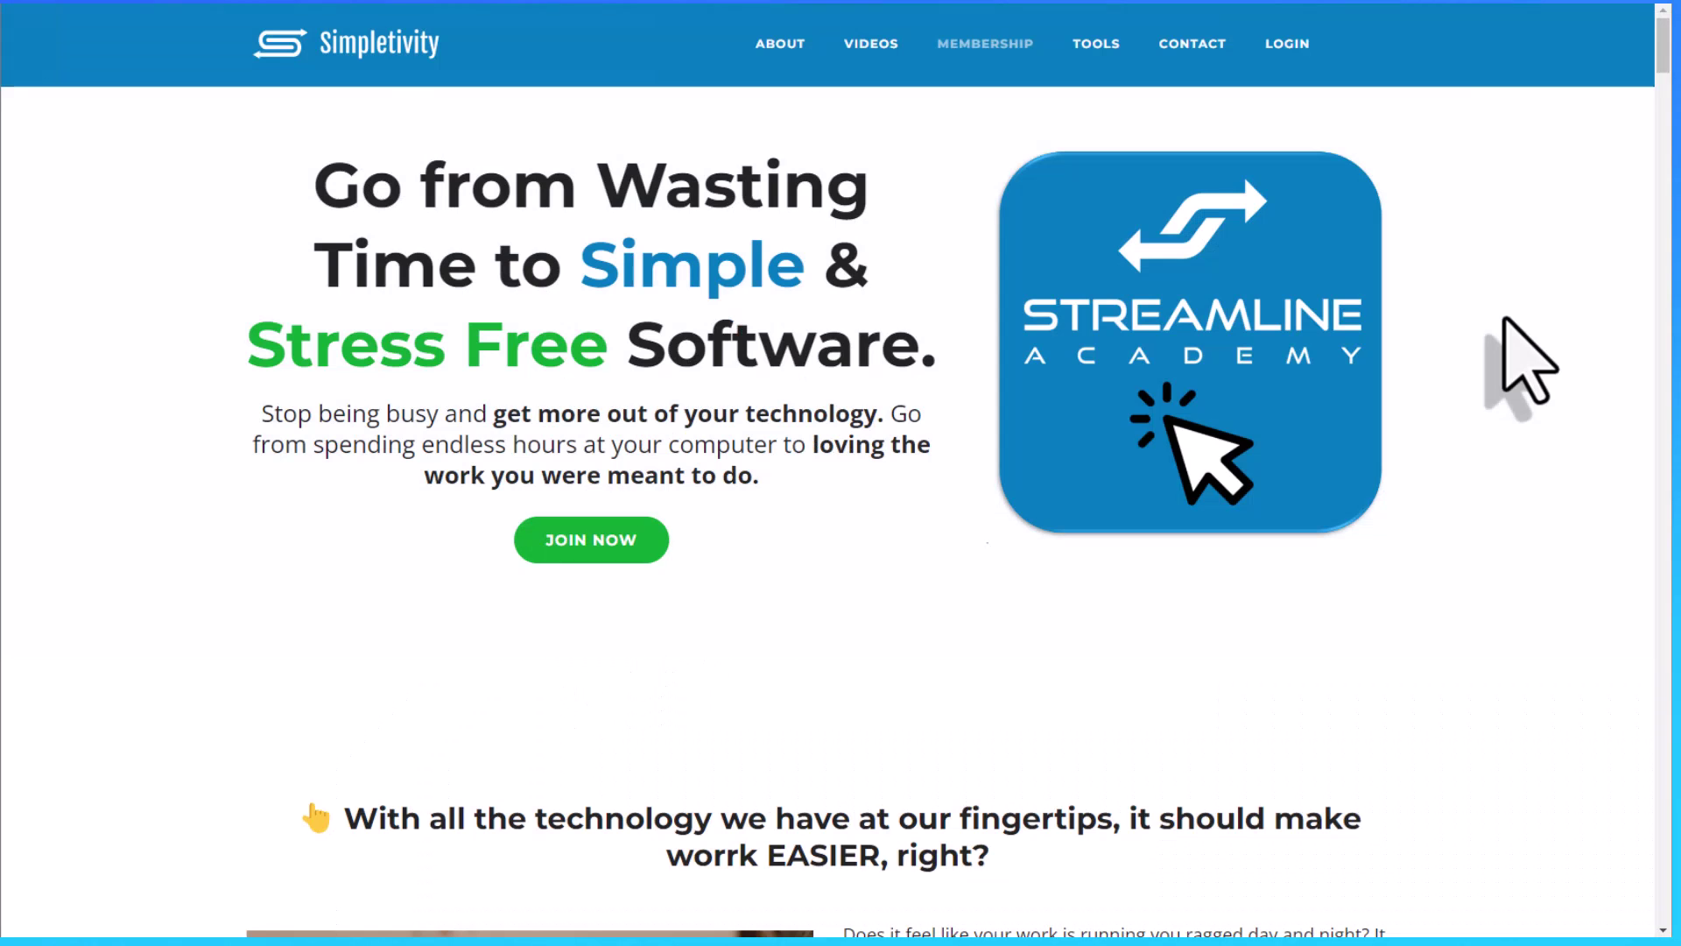
- Look through the Streamline Academy page on the Simpletivity site to review the content being supplied to Lyro
{"action": "scroll", "coordinate": [1524, 364], "scroll_direction": "down", "scroll_amount": 5}
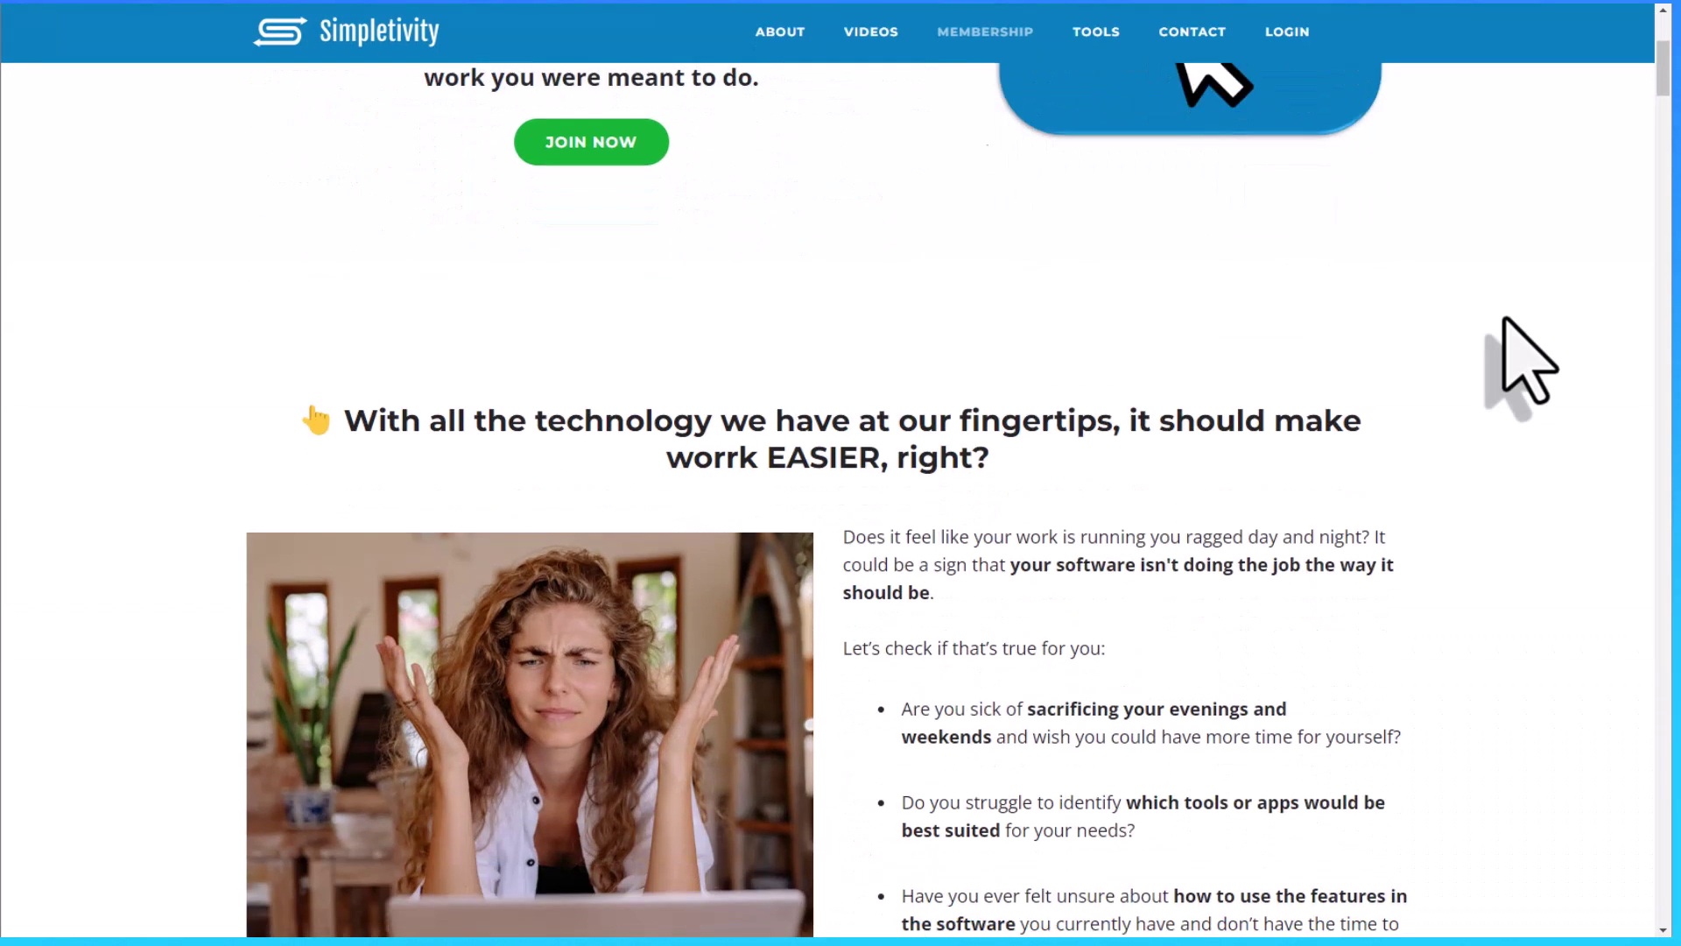
{"action": "scroll", "coordinate": [1524, 363], "scroll_direction": "down", "scroll_amount": 20}
{"action": "scroll", "coordinate": [1524, 363], "scroll_direction": "down", "scroll_amount": 20}
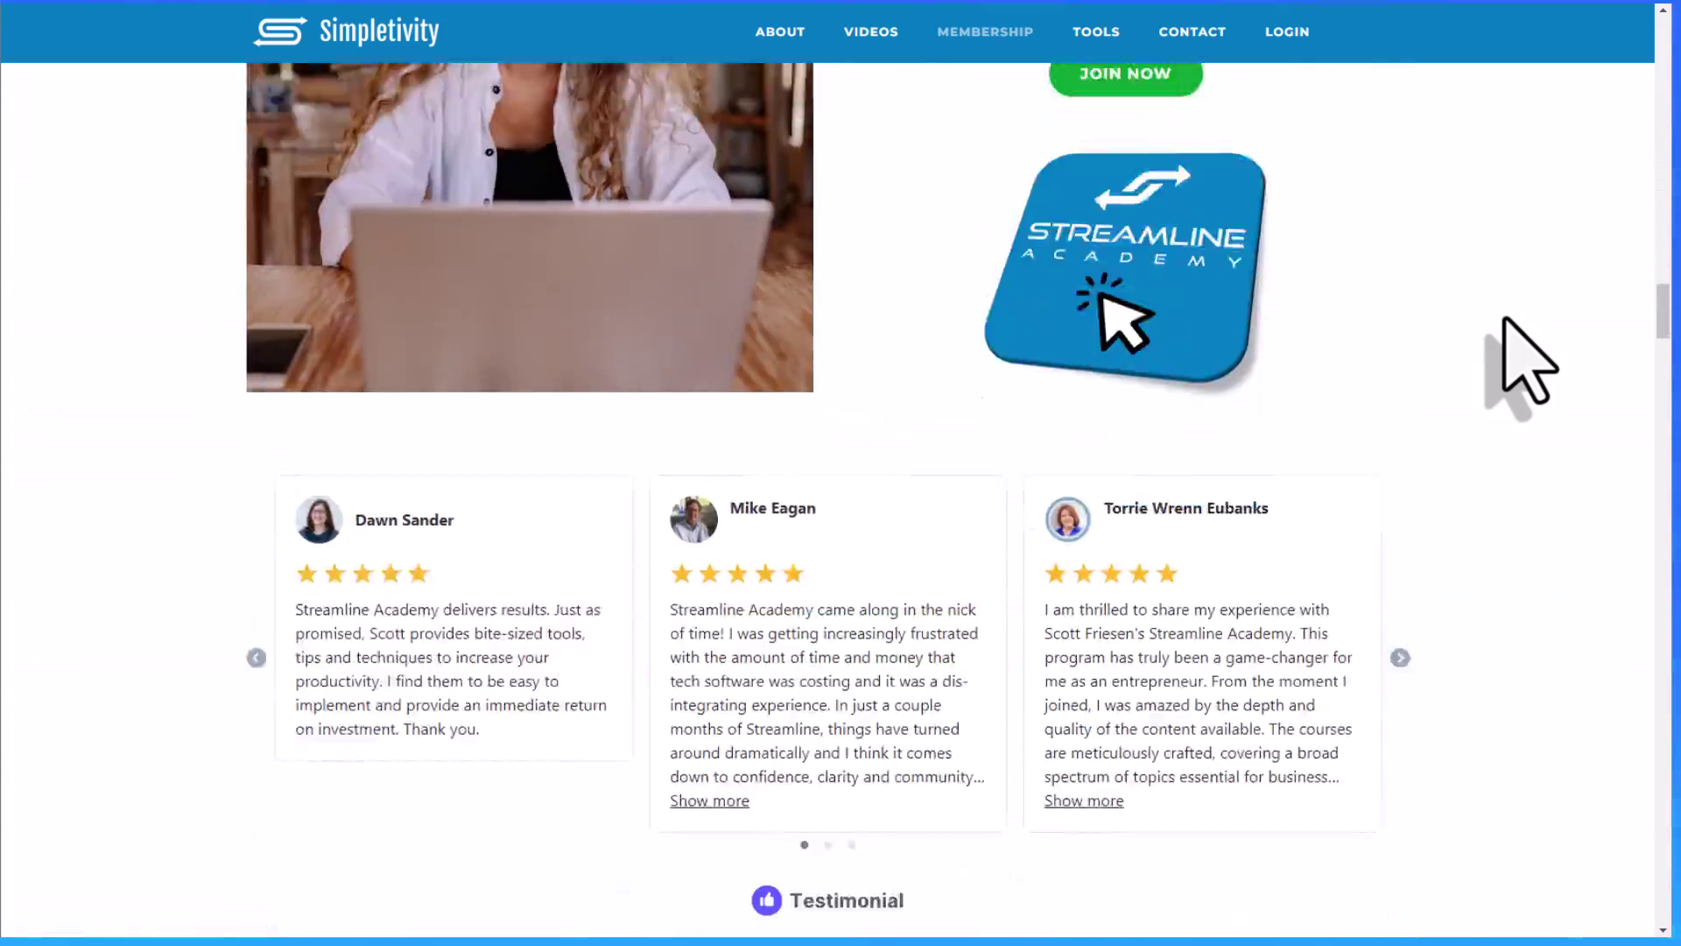
{"action": "scroll", "coordinate": [1524, 363], "scroll_direction": "down", "scroll_amount": 17}
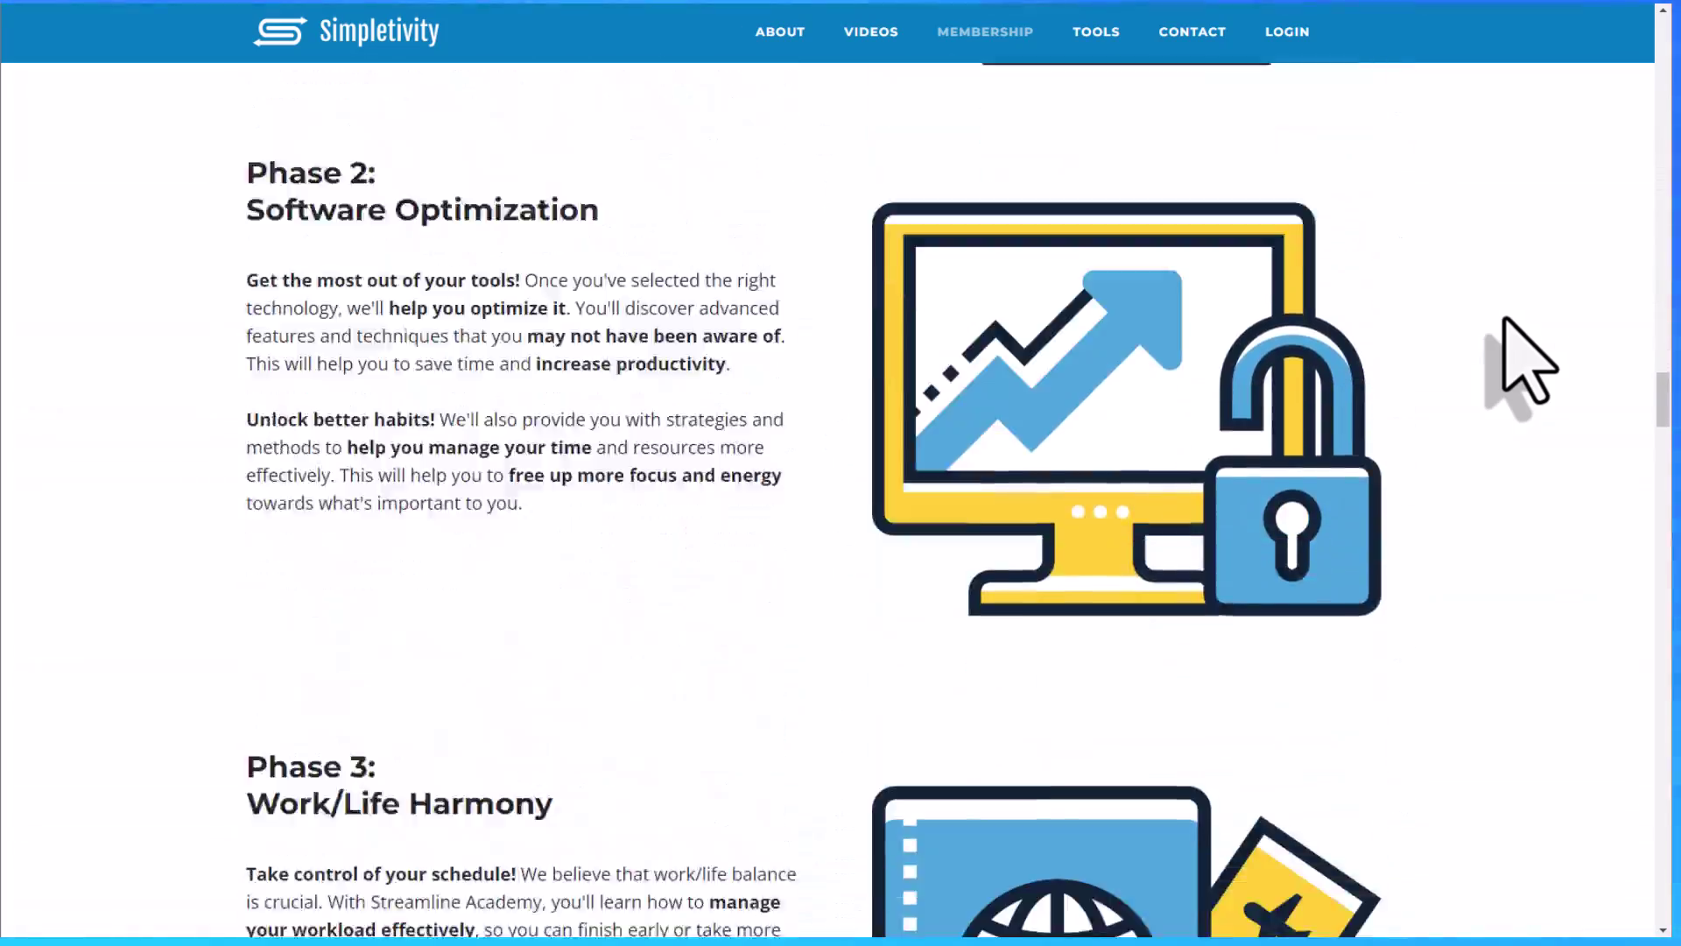
{"action": "scroll", "coordinate": [1523, 363], "scroll_direction": "down", "scroll_amount": 12}
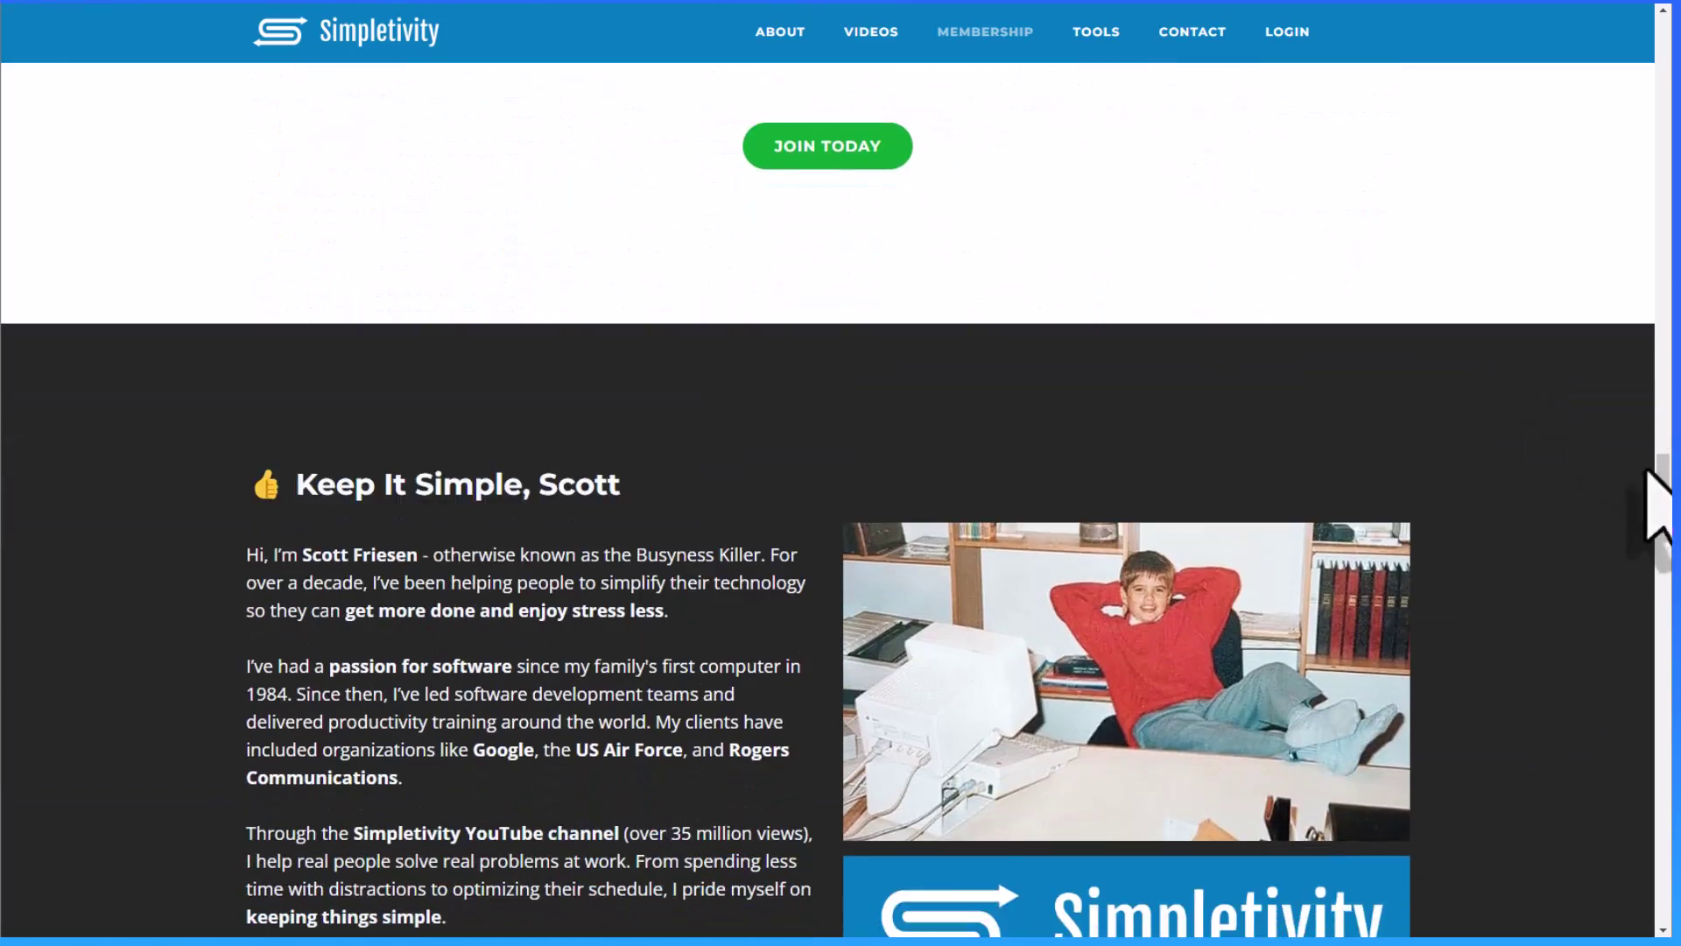
{"action": "left_click_drag", "start_coordinate": [1646, 470], "coordinate": [1641, 91]}
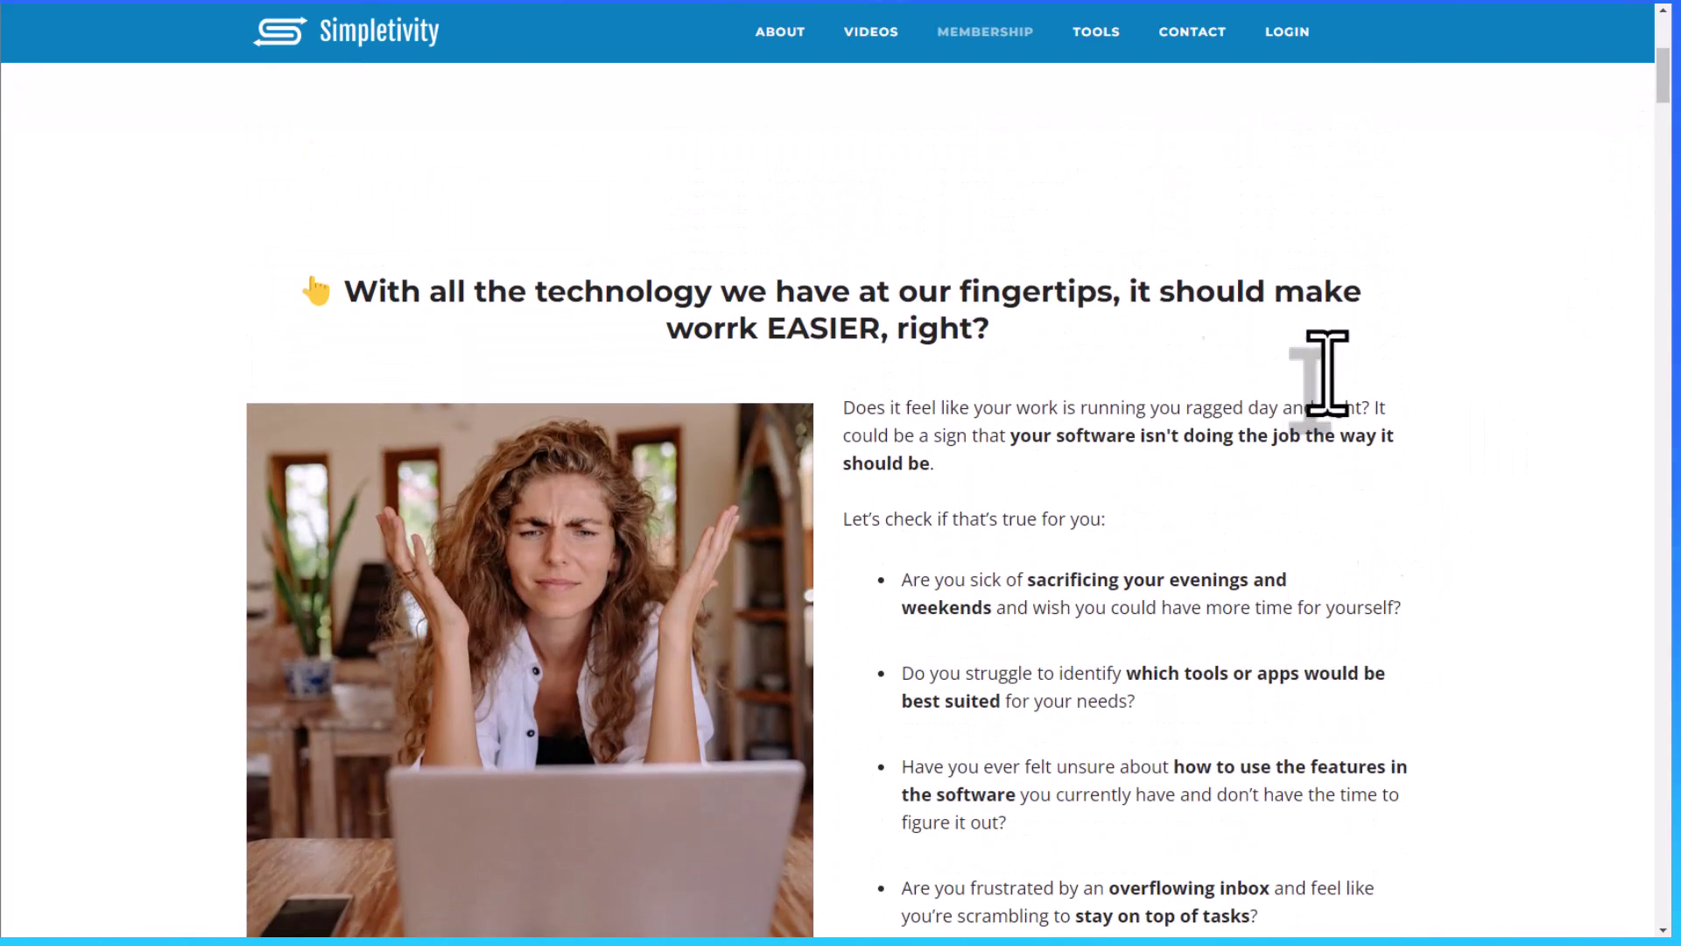
{"action": "left_click", "coordinate": [670, 5]}
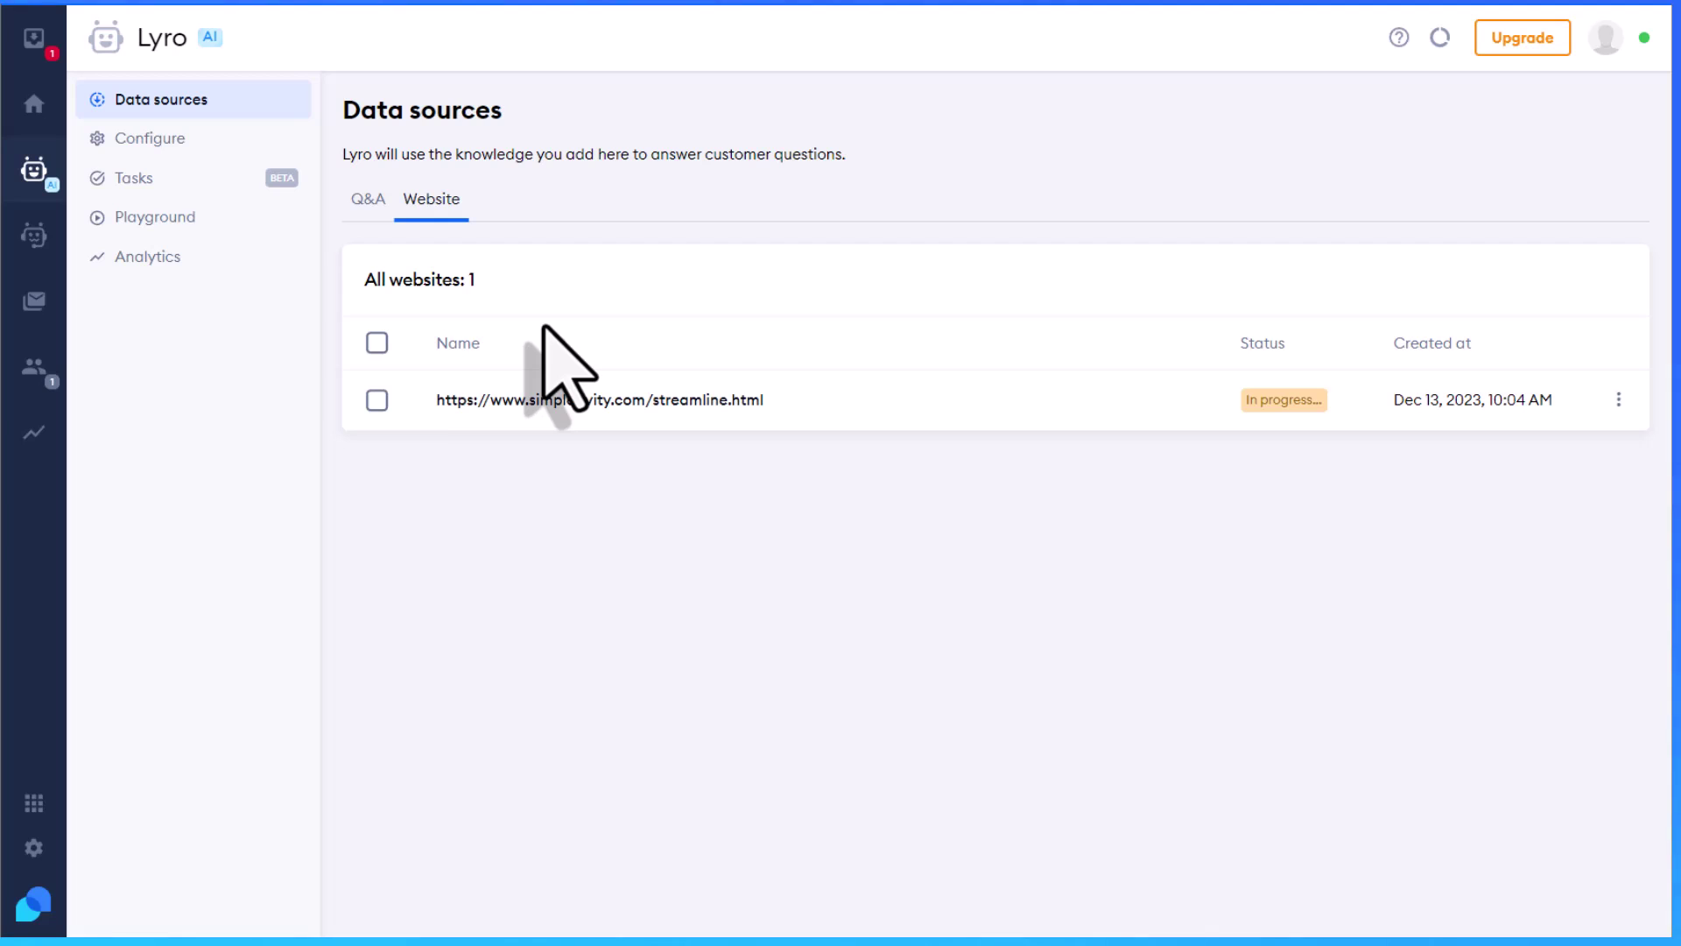
{"action": "left_click", "coordinate": [373, 201]}
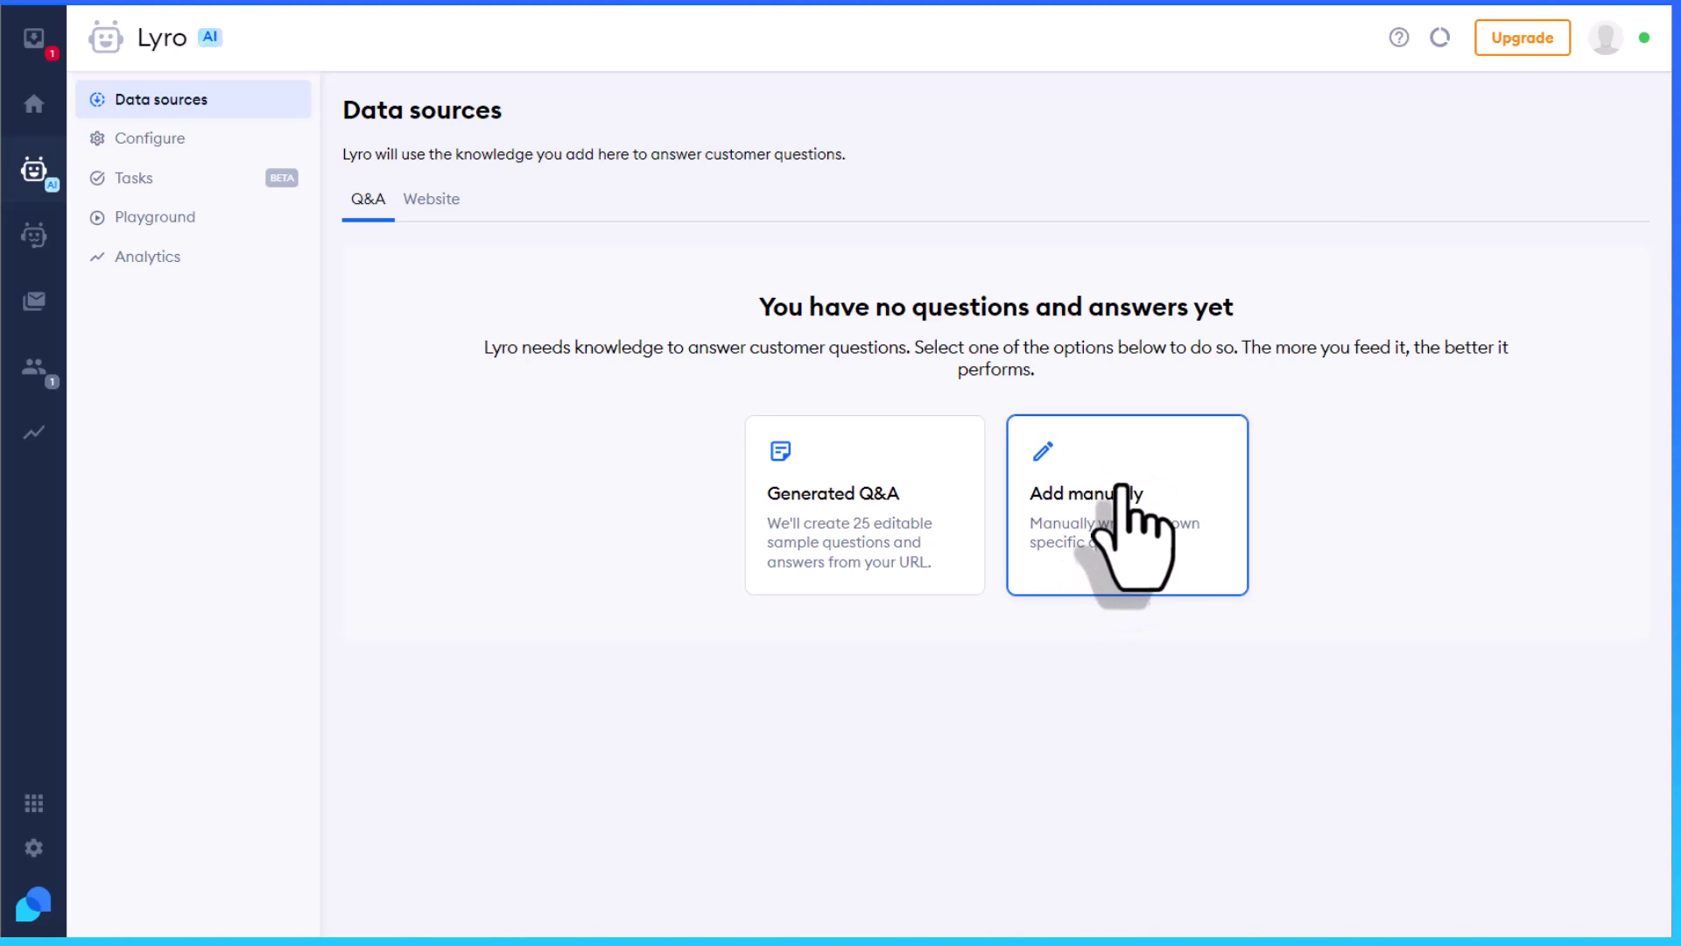
{"action": "left_click", "coordinate": [843, 507]}
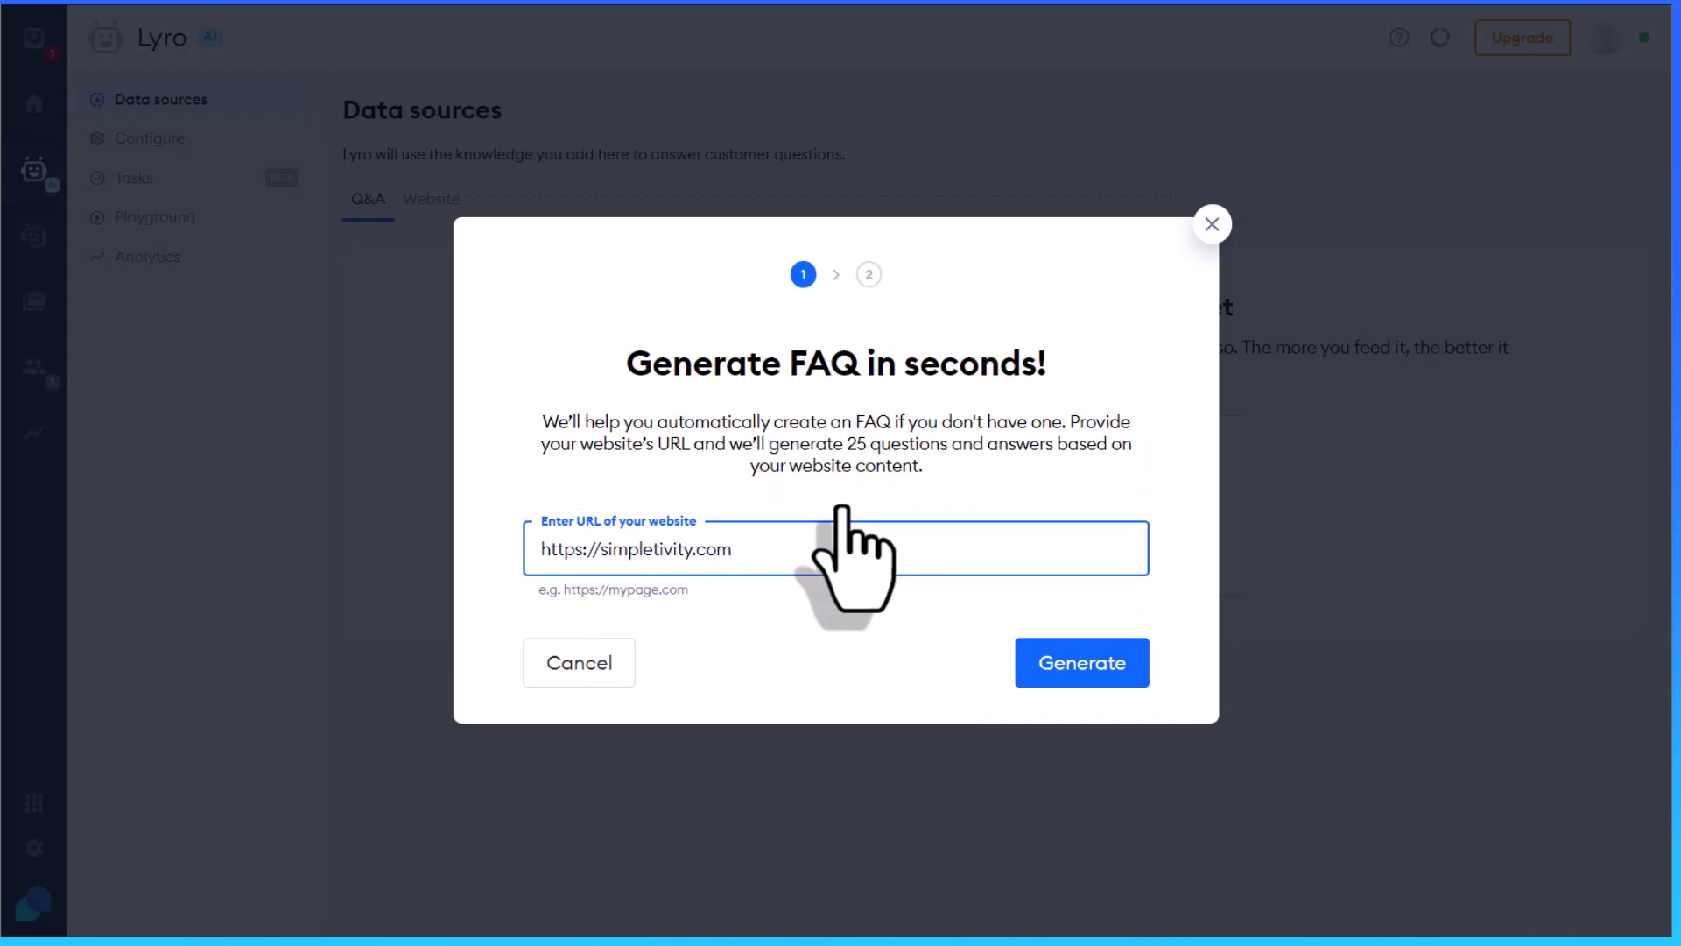
{"action": "left_click_drag", "start_coordinate": [780, 551], "coordinate": [465, 589]}
{"action": "type", "text": "https://www.simpletivity.com/streamline.html"}
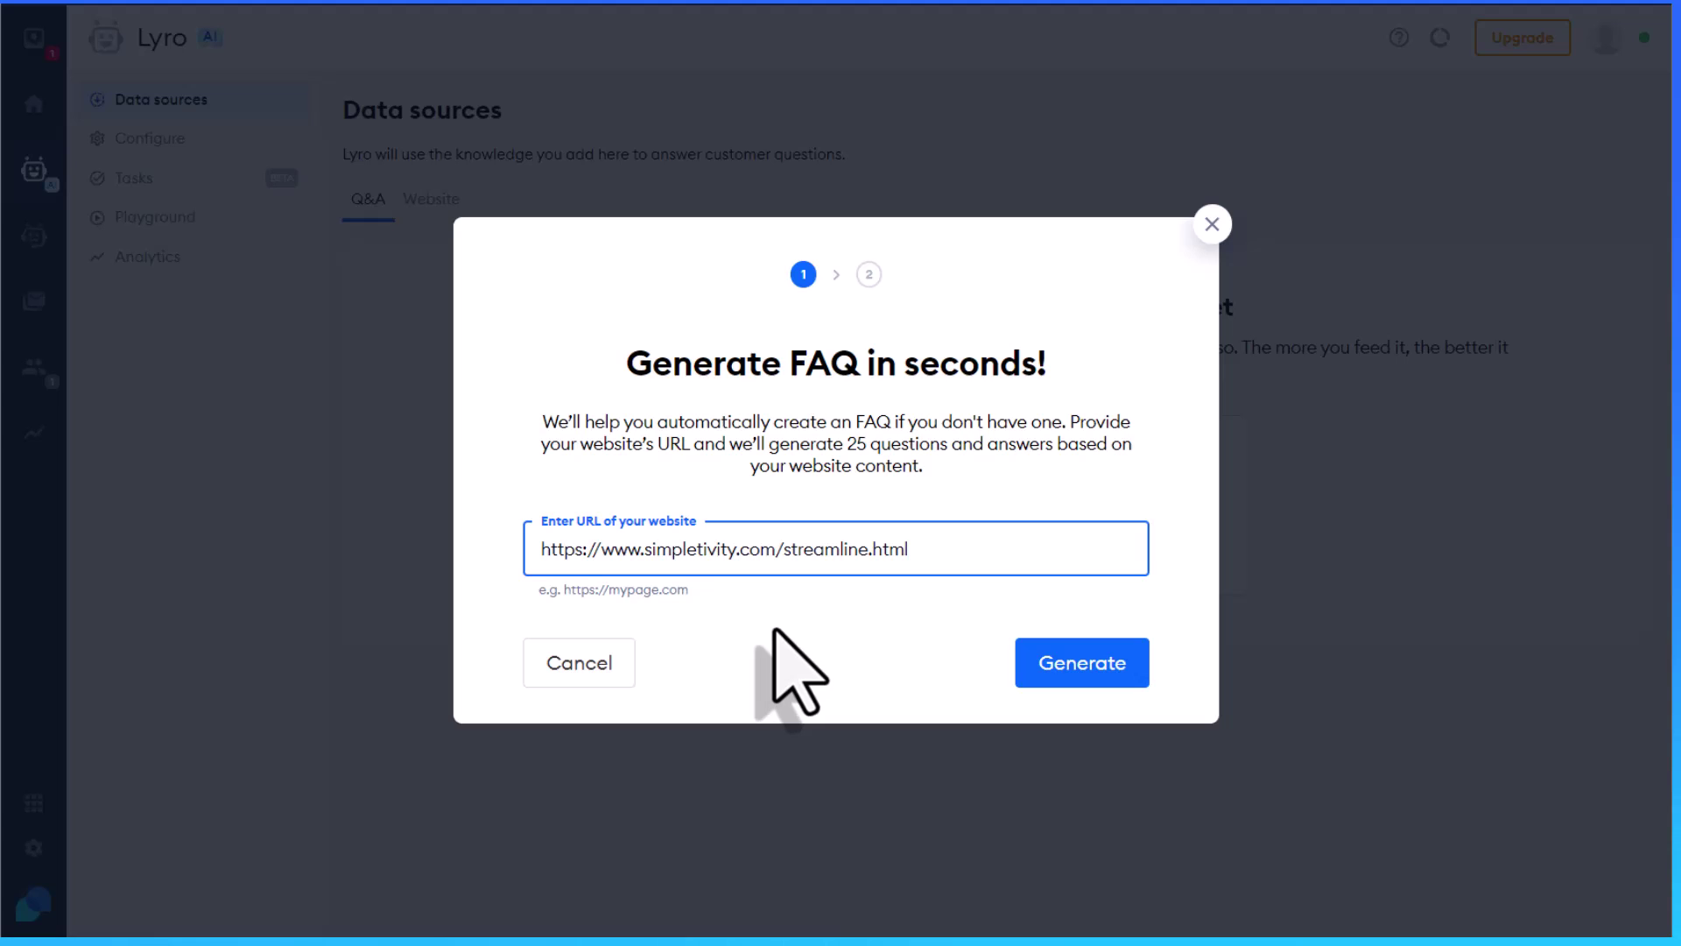
{"action": "left_click", "coordinate": [1068, 674]}
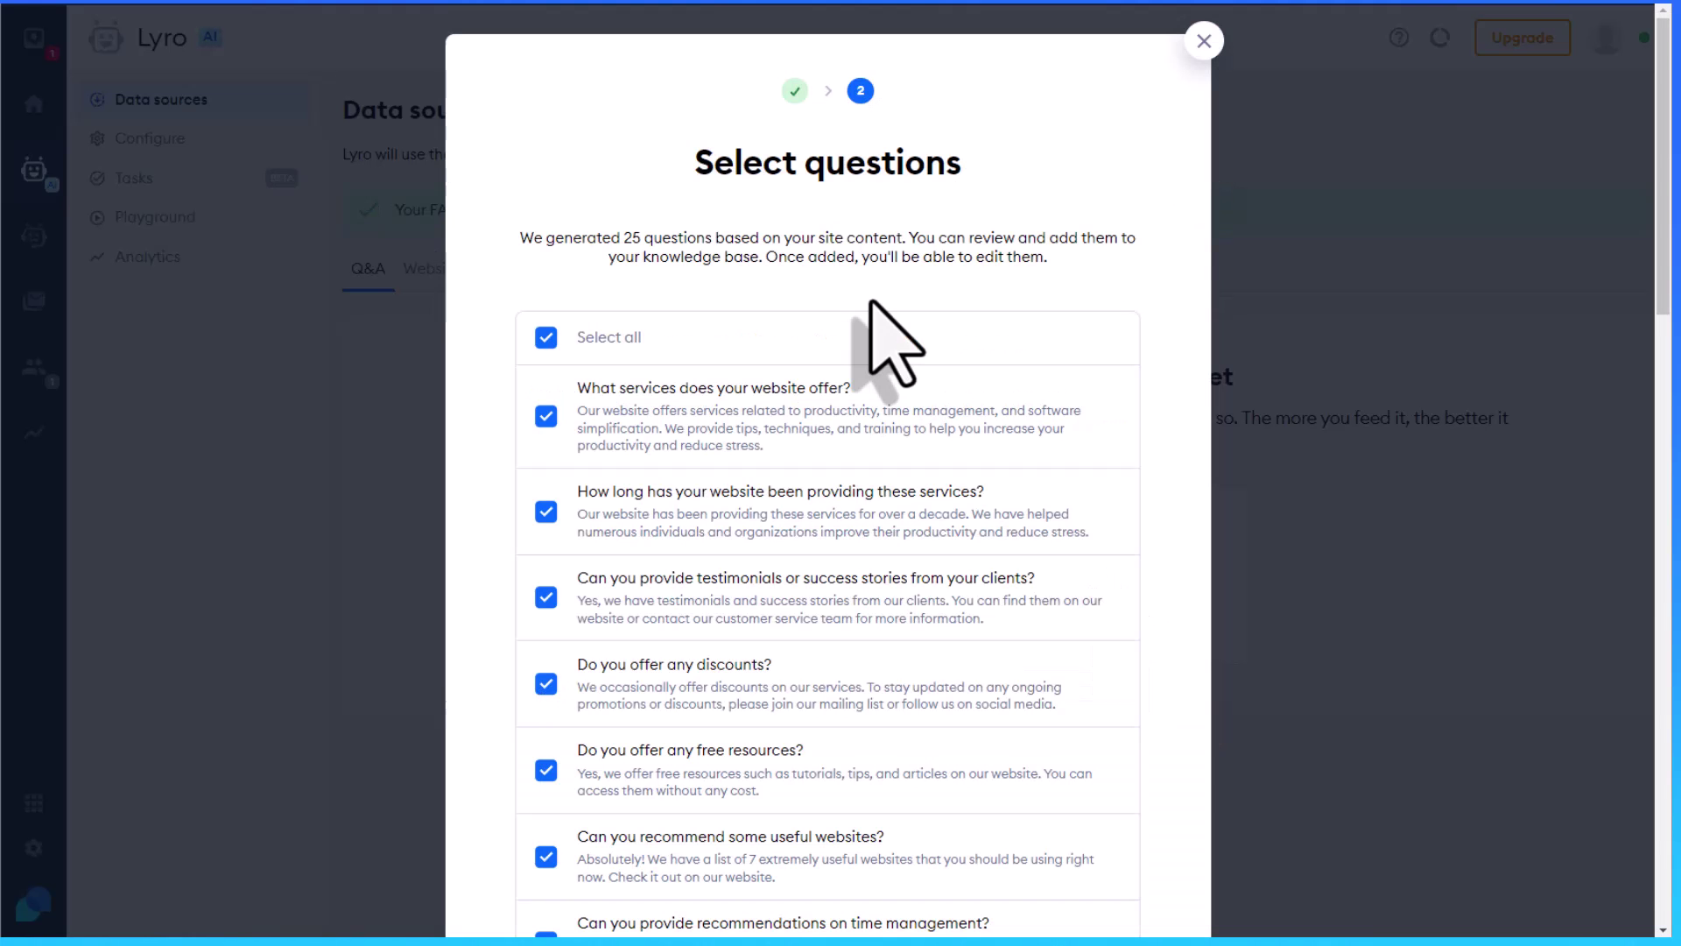
- Review the generated questions and add all of them to Lyro's knowledge base
{"action": "scroll", "coordinate": [898, 385], "scroll_direction": "down", "scroll_amount": 10}
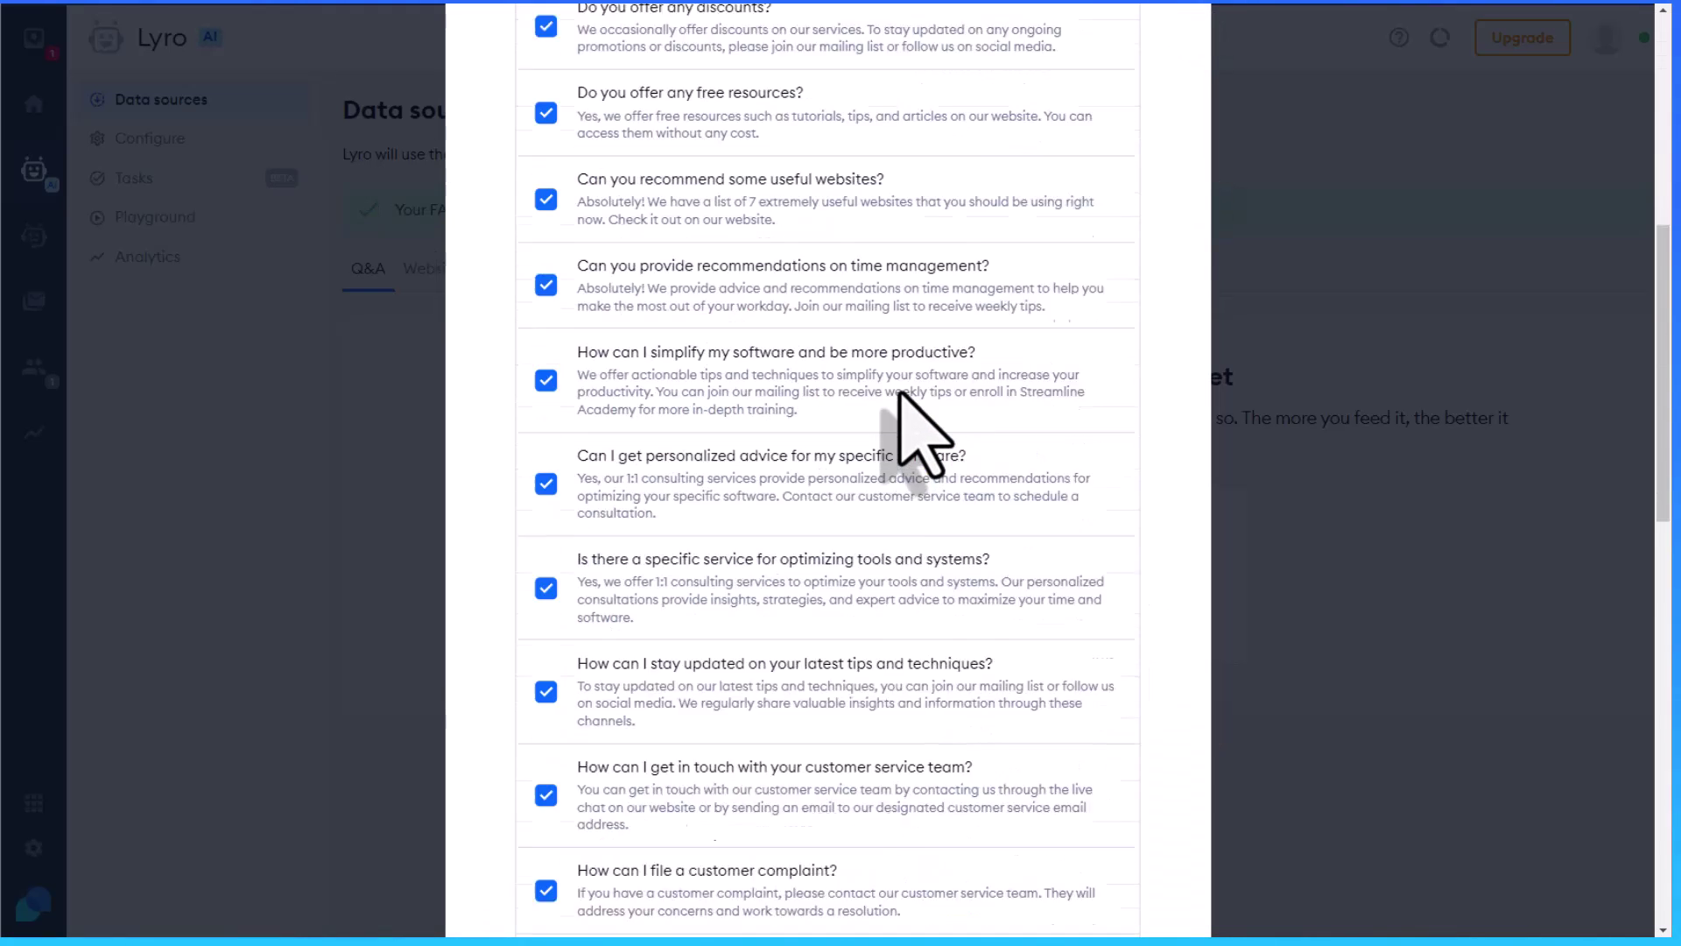
{"action": "scroll", "coordinate": [915, 434], "scroll_direction": "down", "scroll_amount": 3}
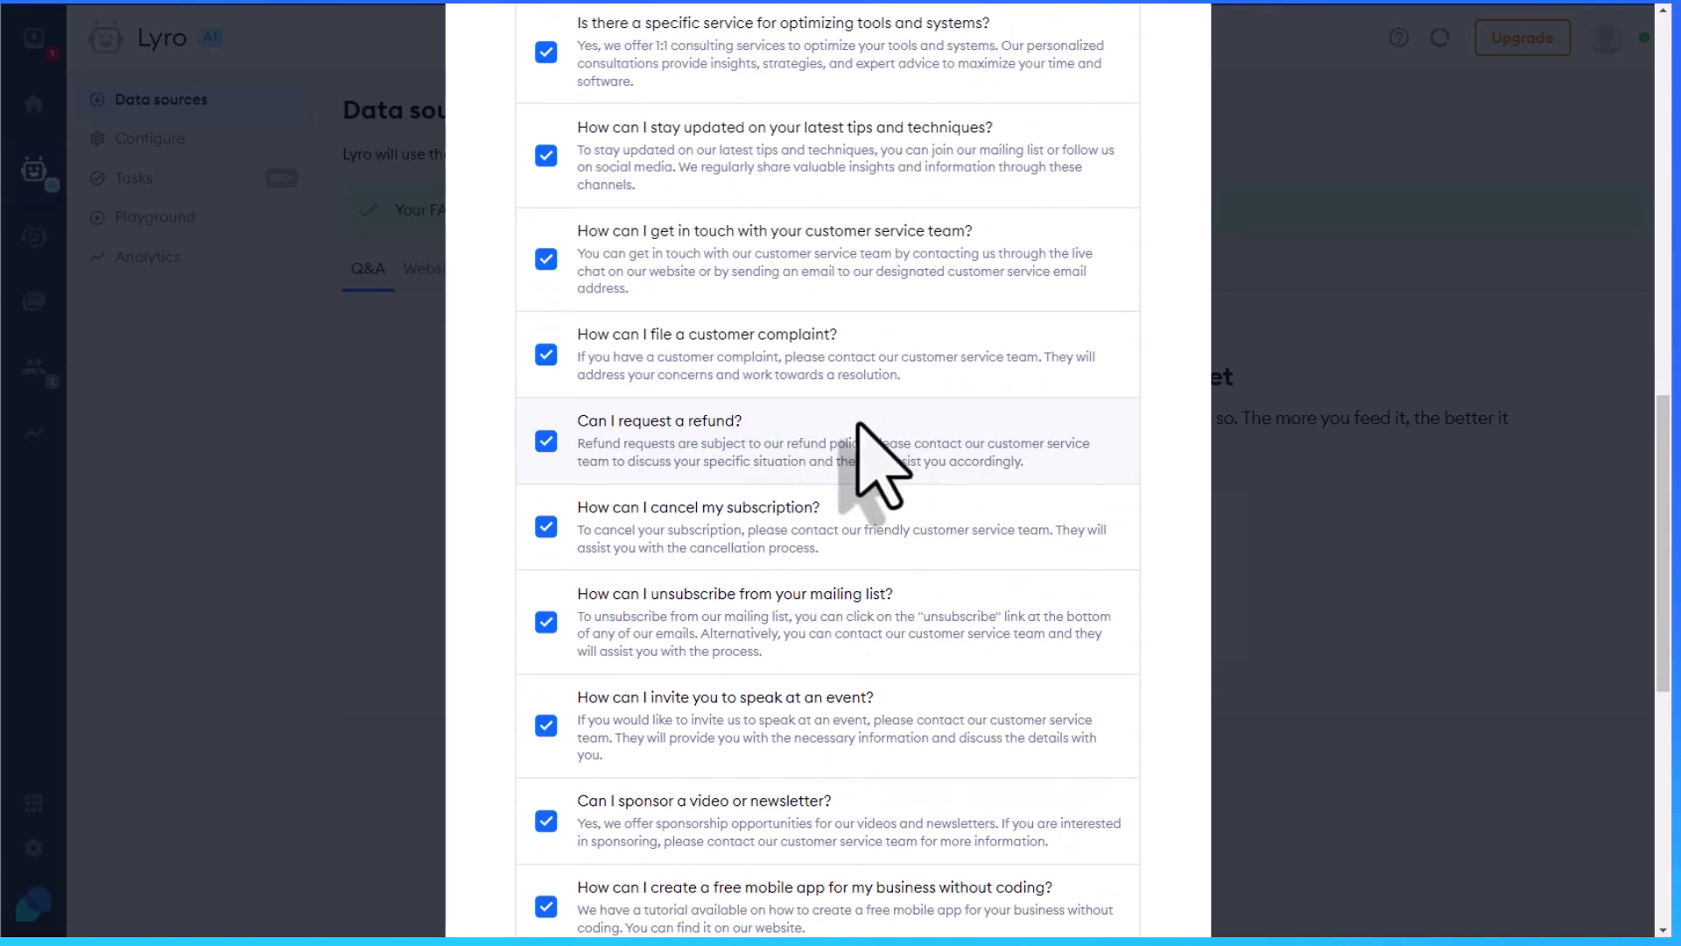
{"action": "scroll", "coordinate": [873, 467], "scroll_direction": "down", "scroll_amount": 8}
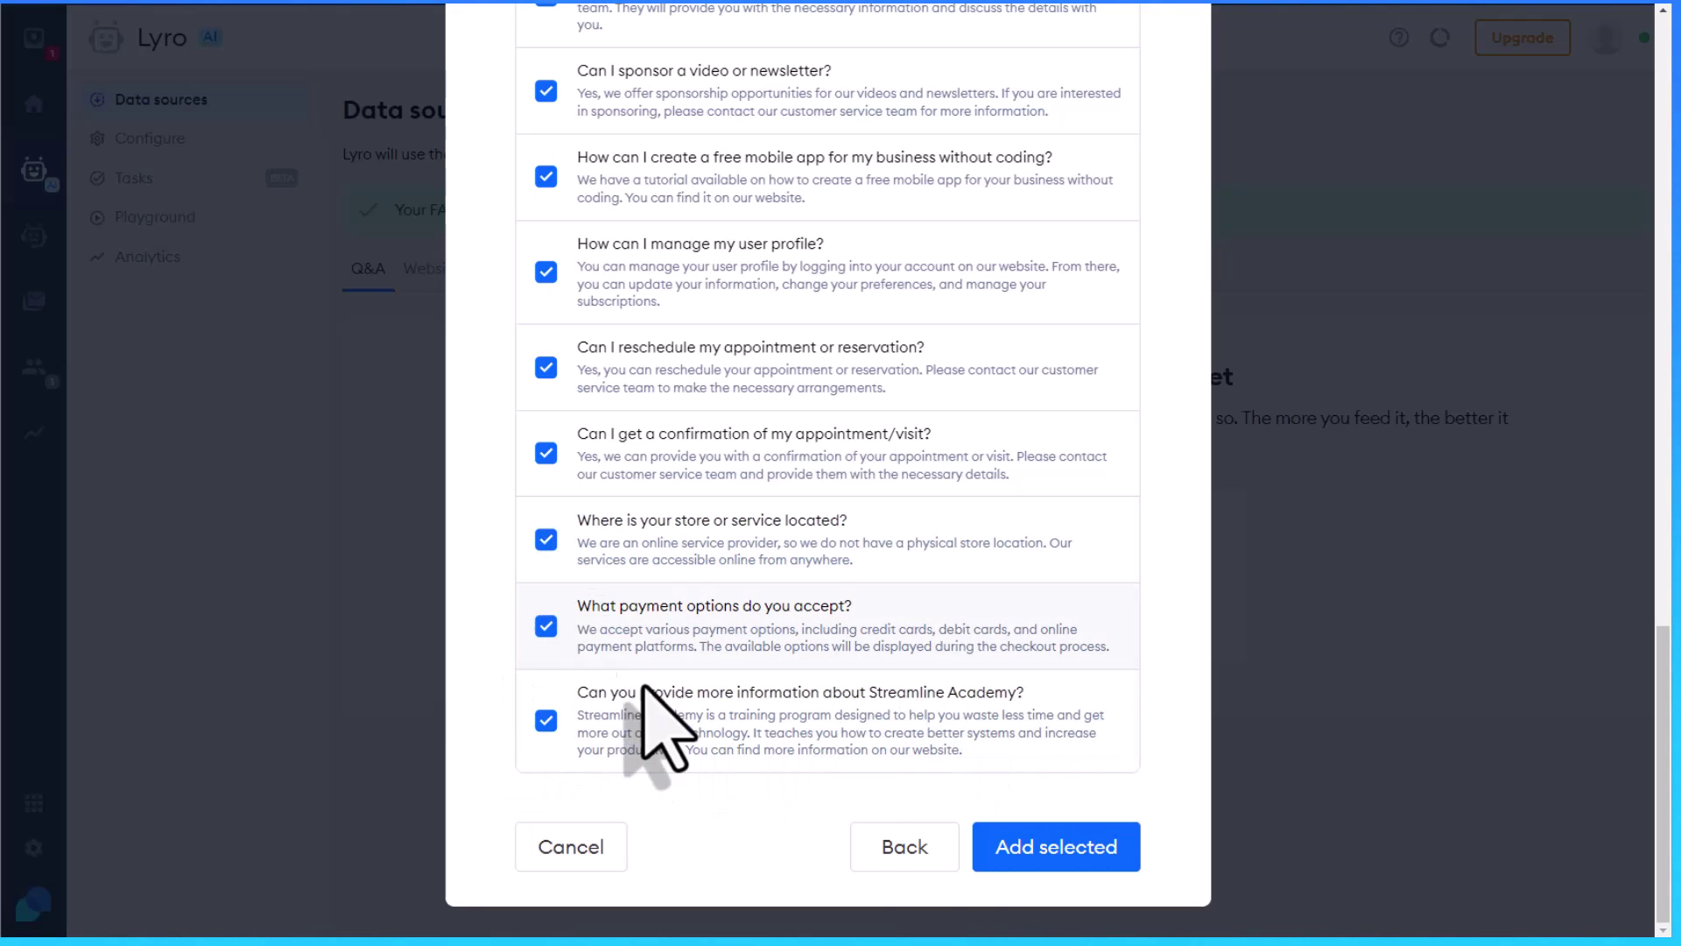
{"action": "left_click", "coordinate": [1057, 843]}
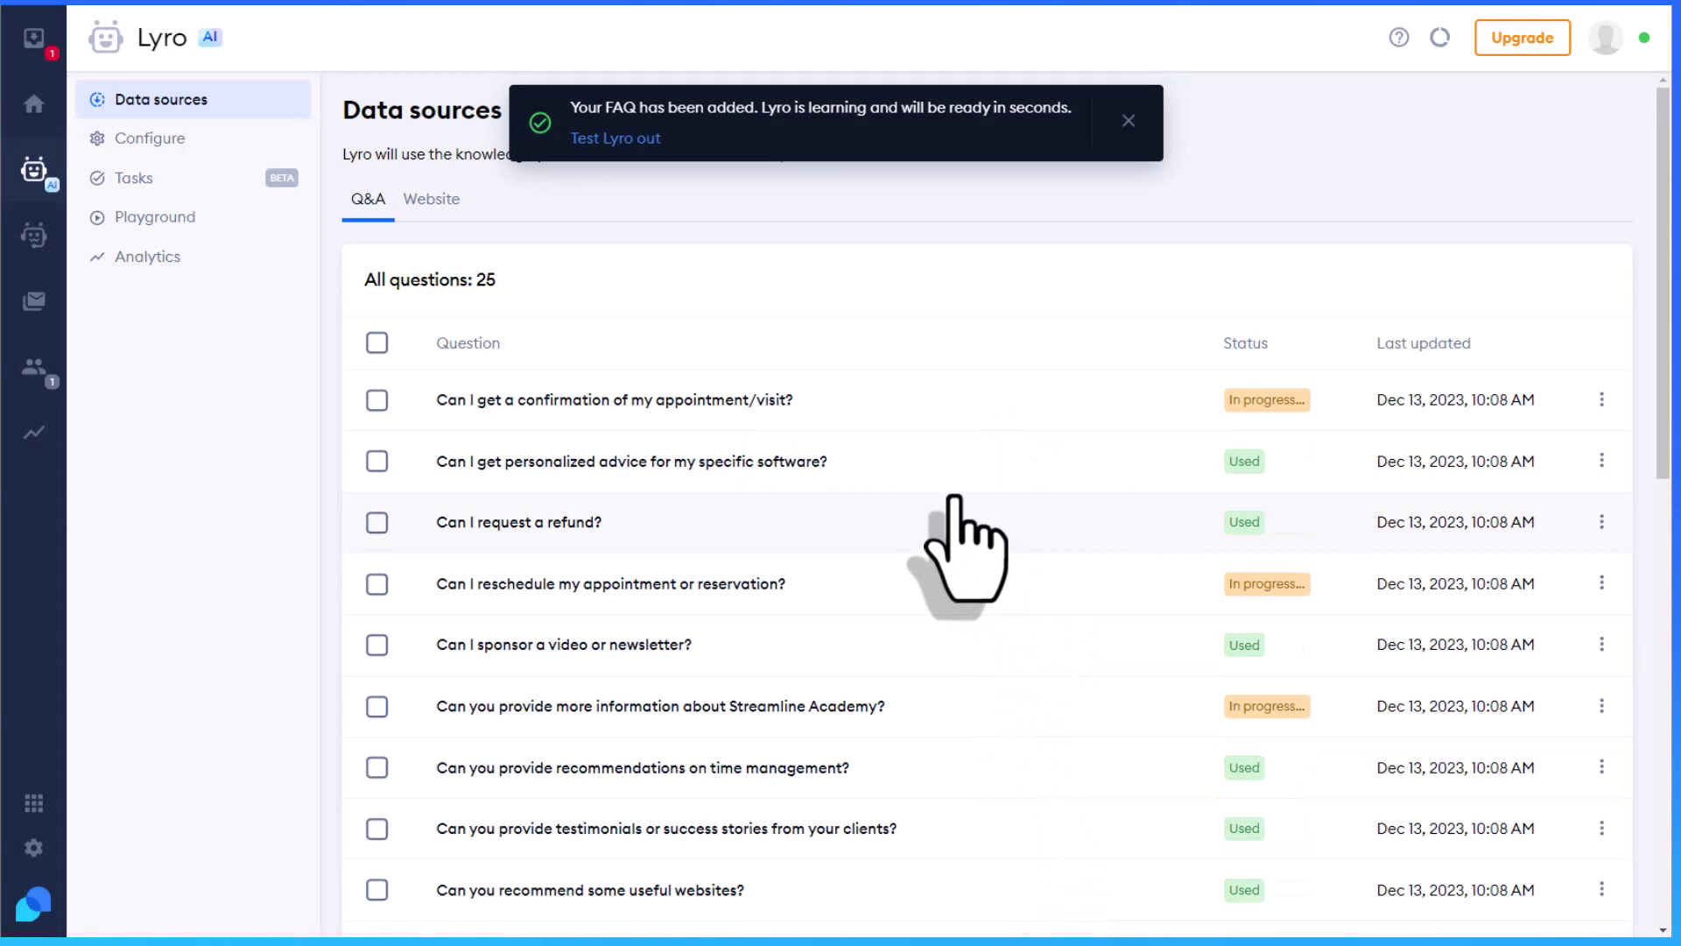
- Open the "Can I reschedule my appointment or reservation?" entry to inspect its answer, and dismiss the FAQ notification
{"action": "scroll", "coordinate": [946, 490], "scroll_direction": "down", "scroll_amount": 3}
{"action": "scroll", "coordinate": [930, 460], "scroll_direction": "up", "scroll_amount": 2}
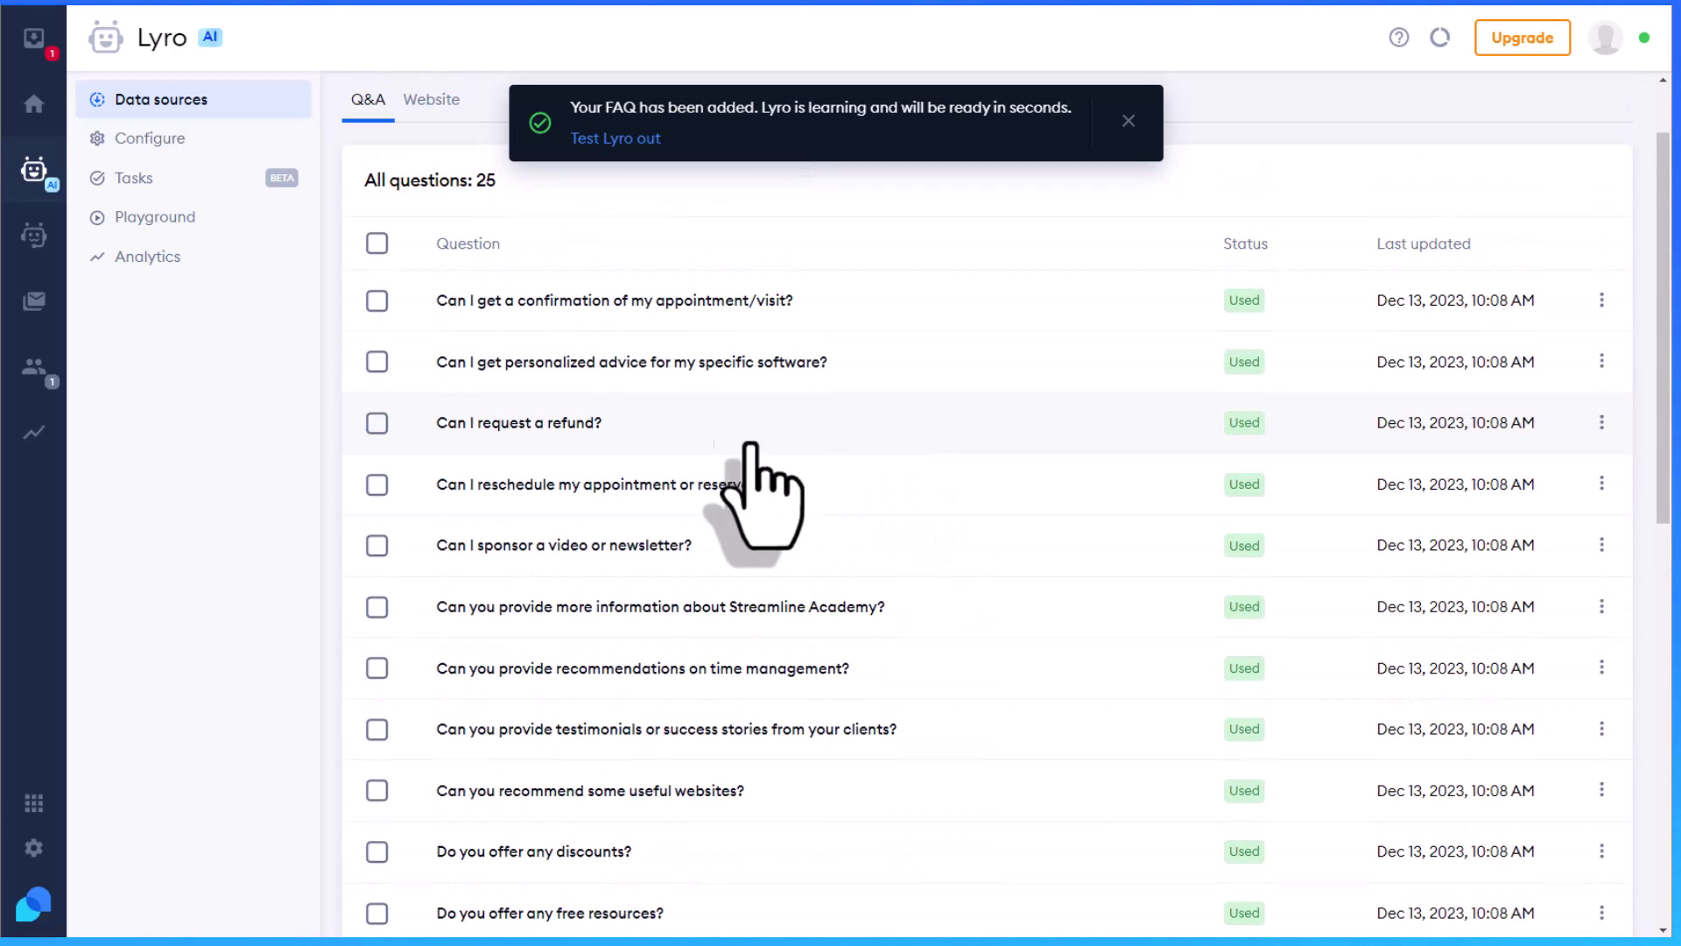
{"action": "scroll", "coordinate": [901, 473], "scroll_direction": "down", "scroll_amount": 1}
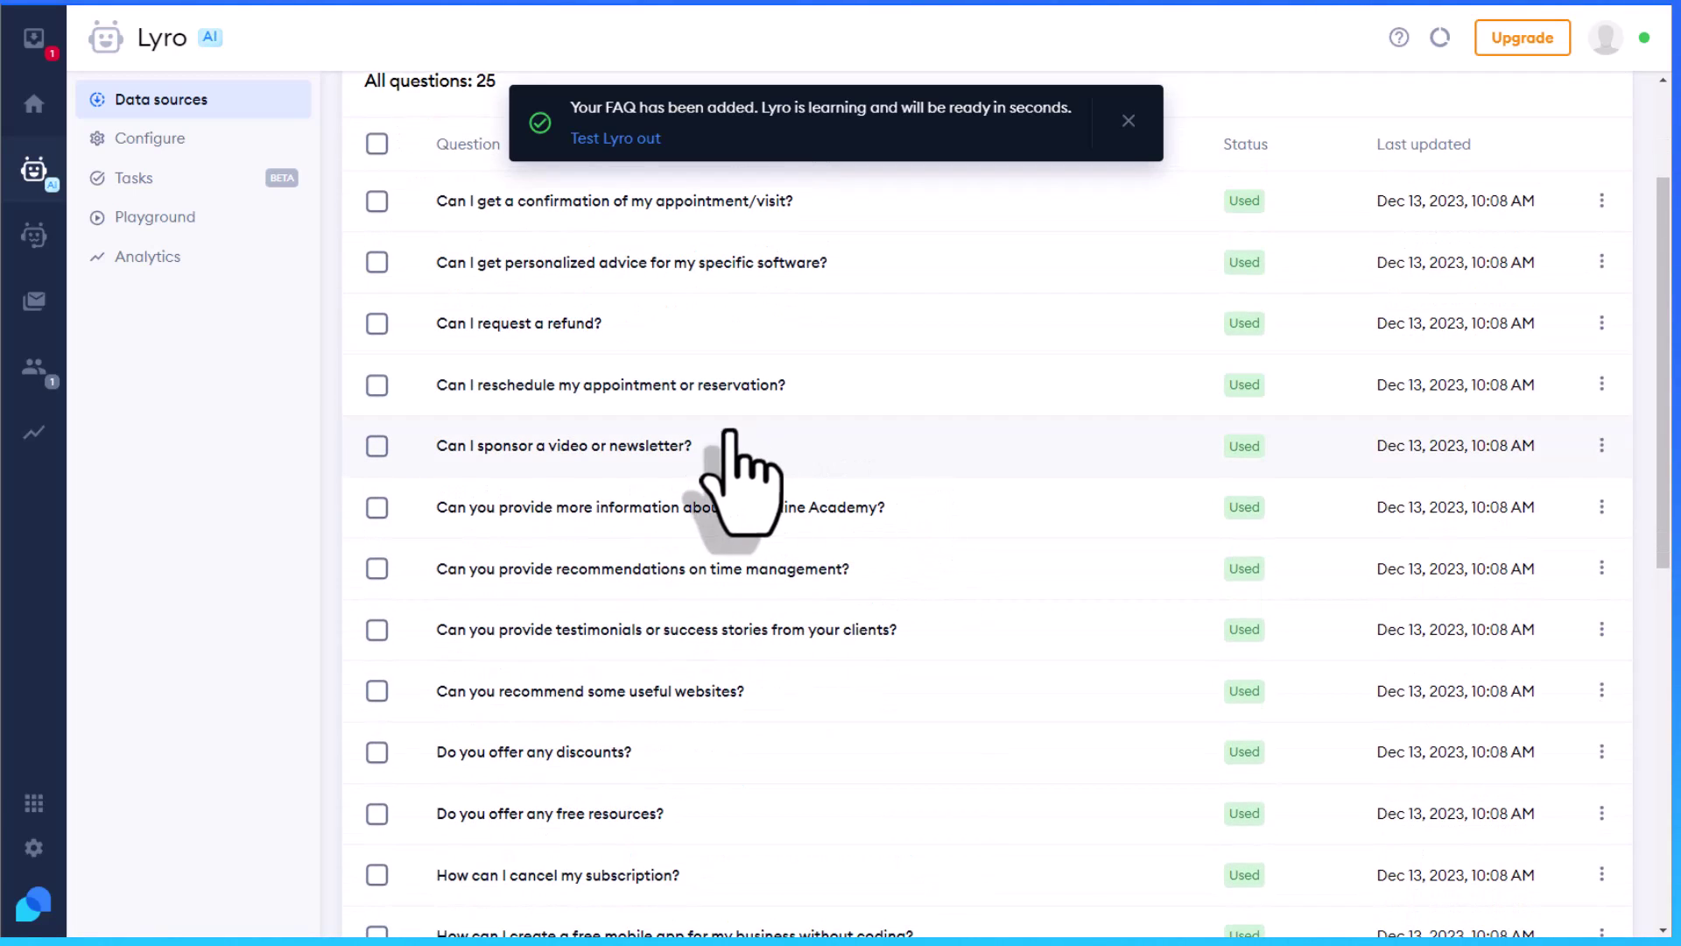
{"action": "left_click", "coordinate": [676, 393]}
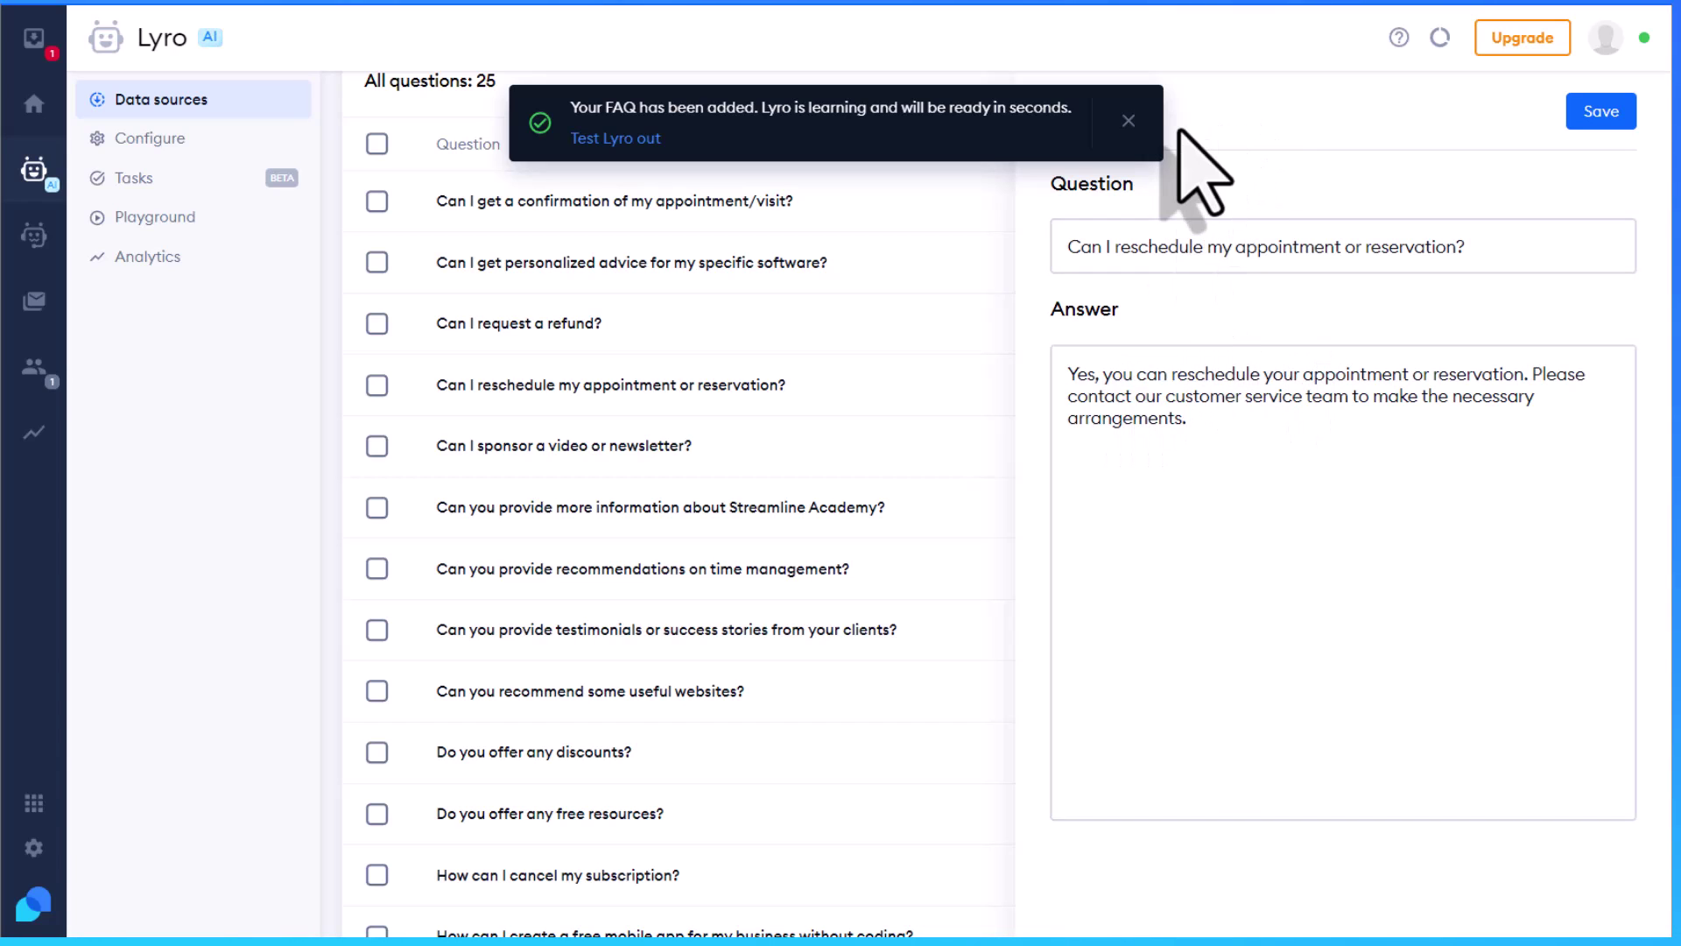
{"action": "left_click", "coordinate": [1129, 121]}
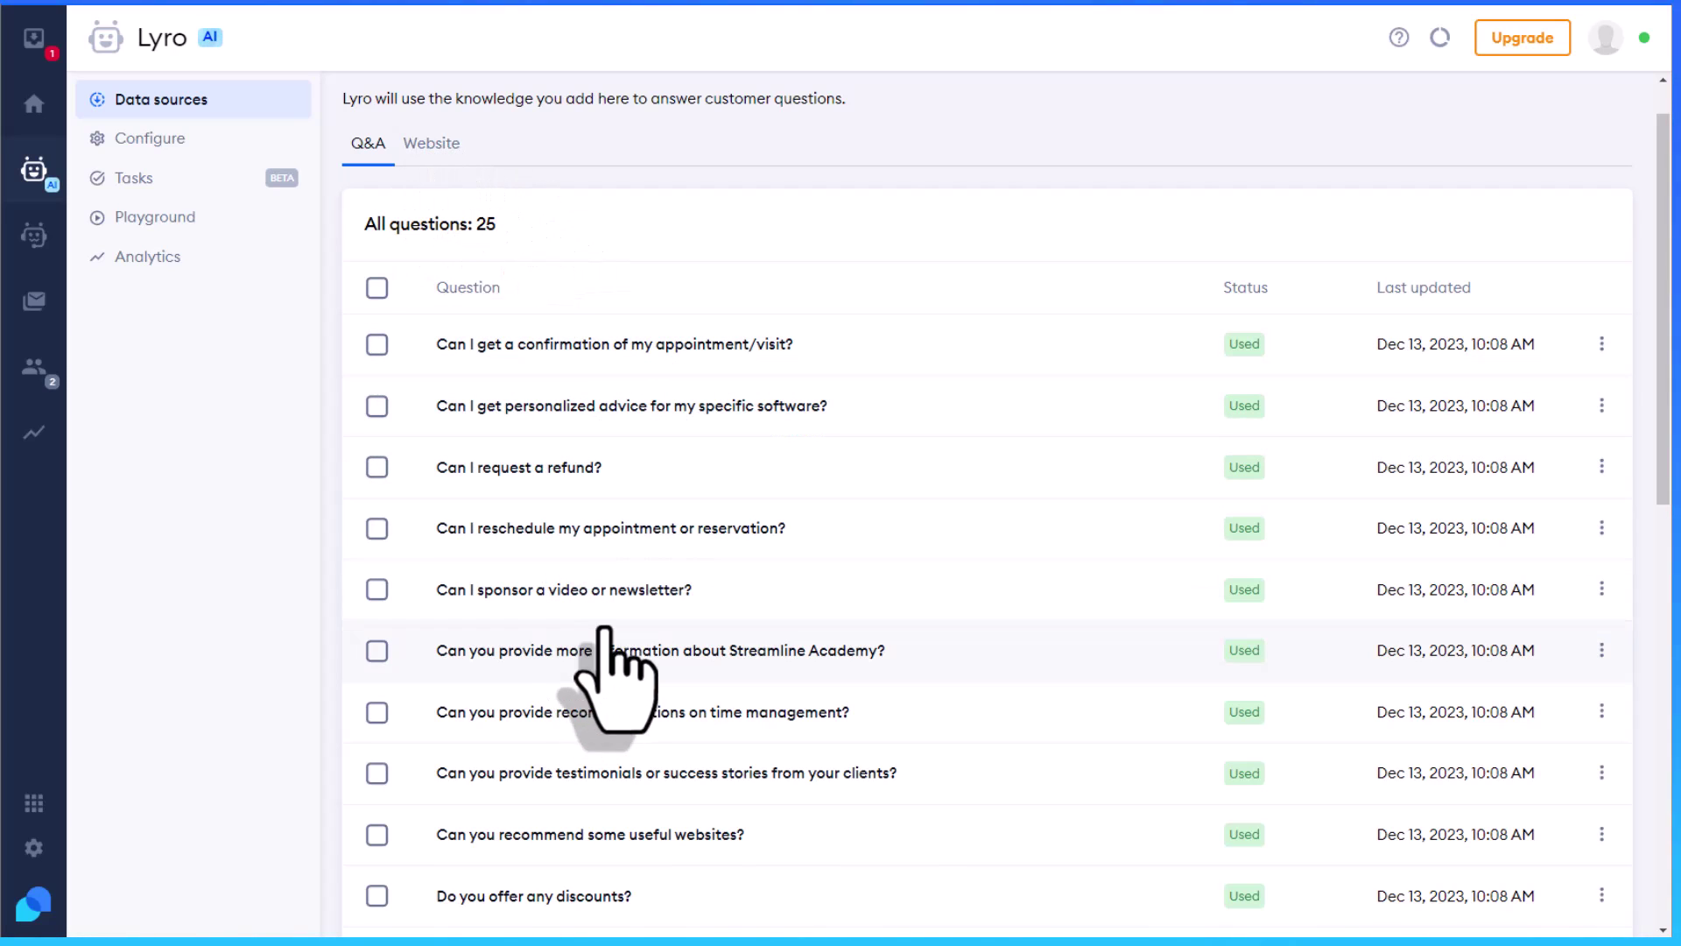
- Open Lyro's configuration and check the handoff choices for when operators are online, keeping the current setting
{"action": "left_click", "coordinate": [150, 140]}
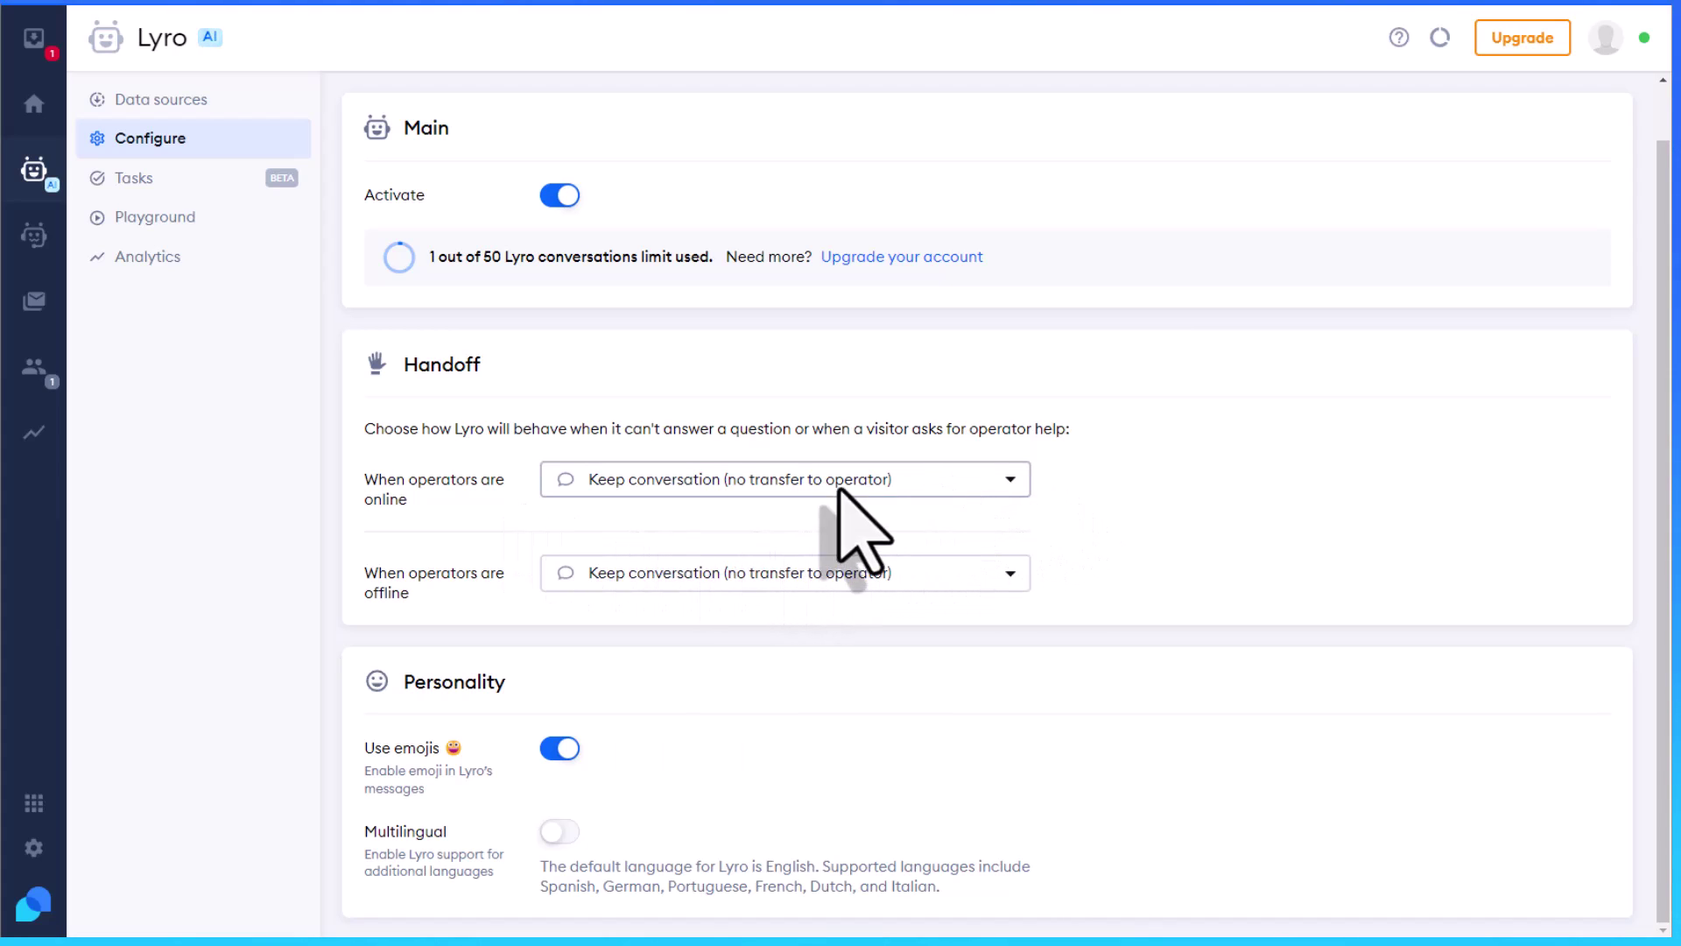
{"action": "left_click", "coordinate": [702, 481]}
{"action": "left_click", "coordinate": [1138, 482]}
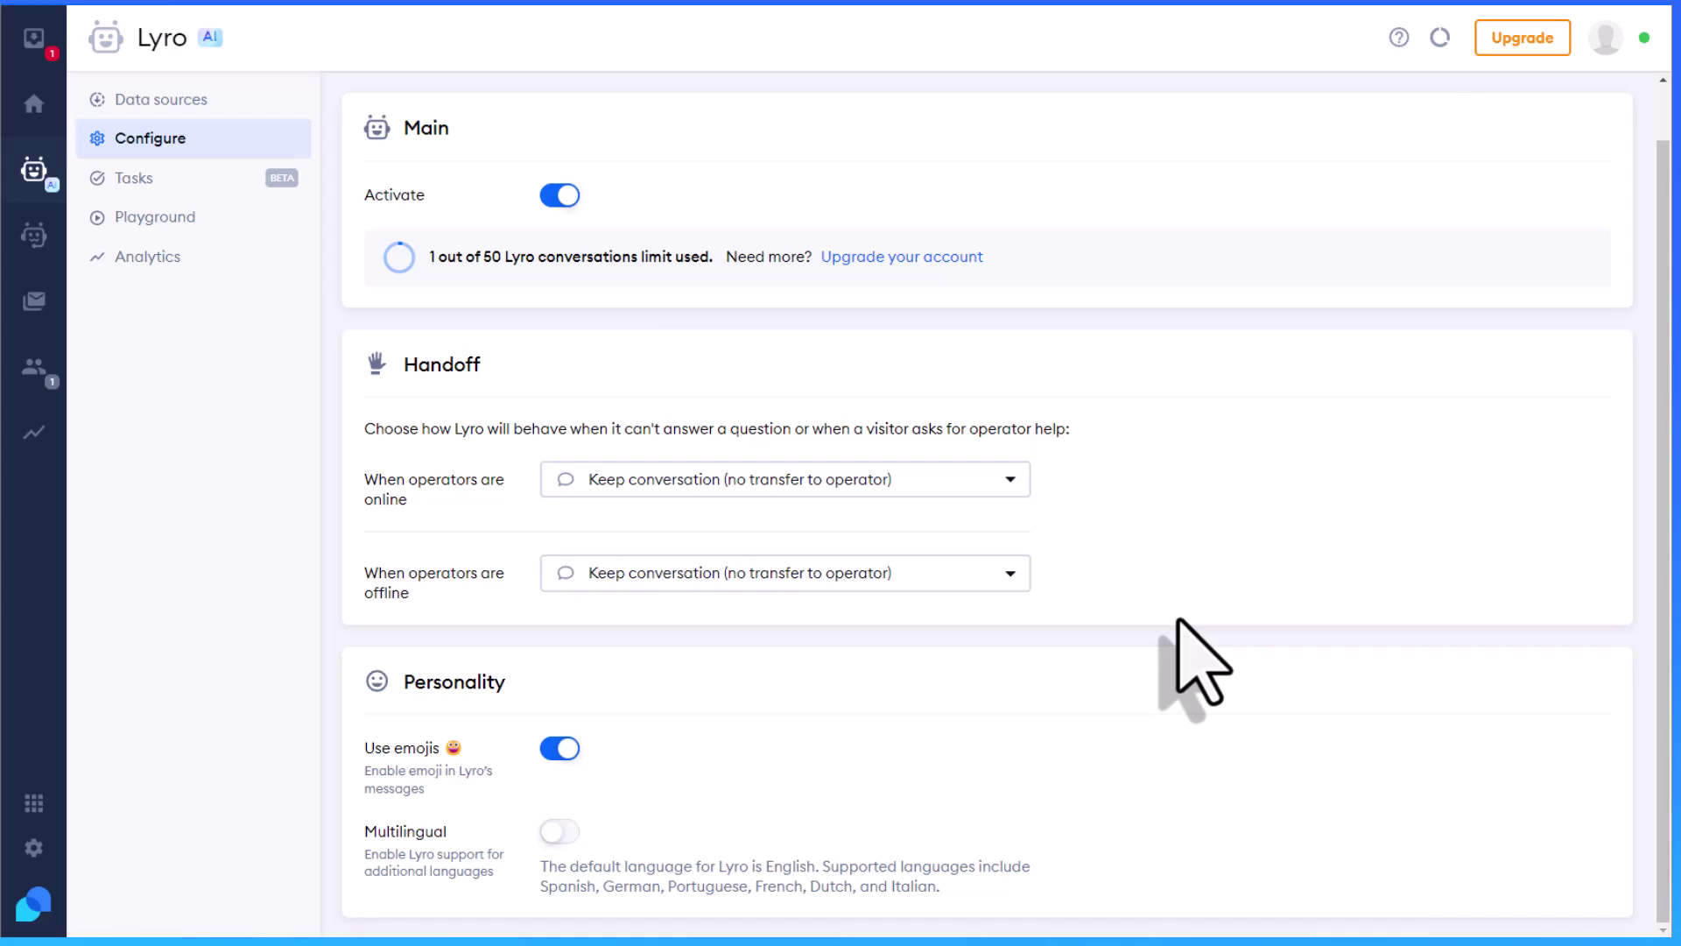
{"action": "scroll", "coordinate": [795, 714], "scroll_direction": "up", "scroll_amount": 1}
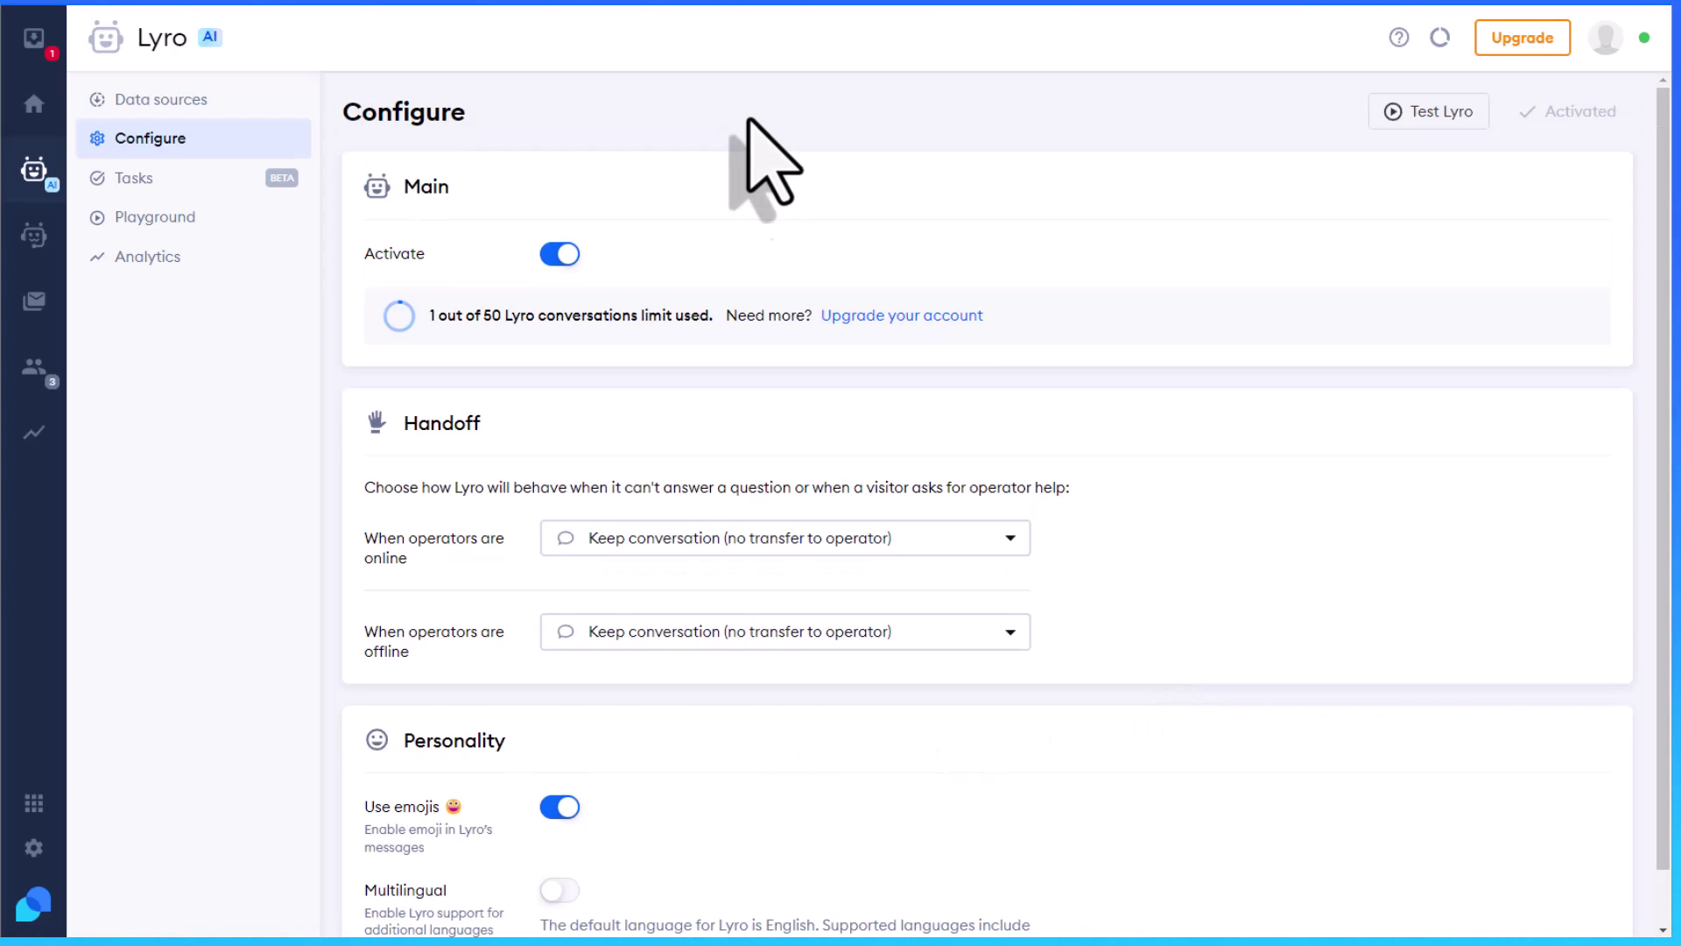
- Test Lyro in the Playground with the personalized software advice example and the question "Who is Streamline for?"
{"action": "left_click", "coordinate": [1414, 125]}
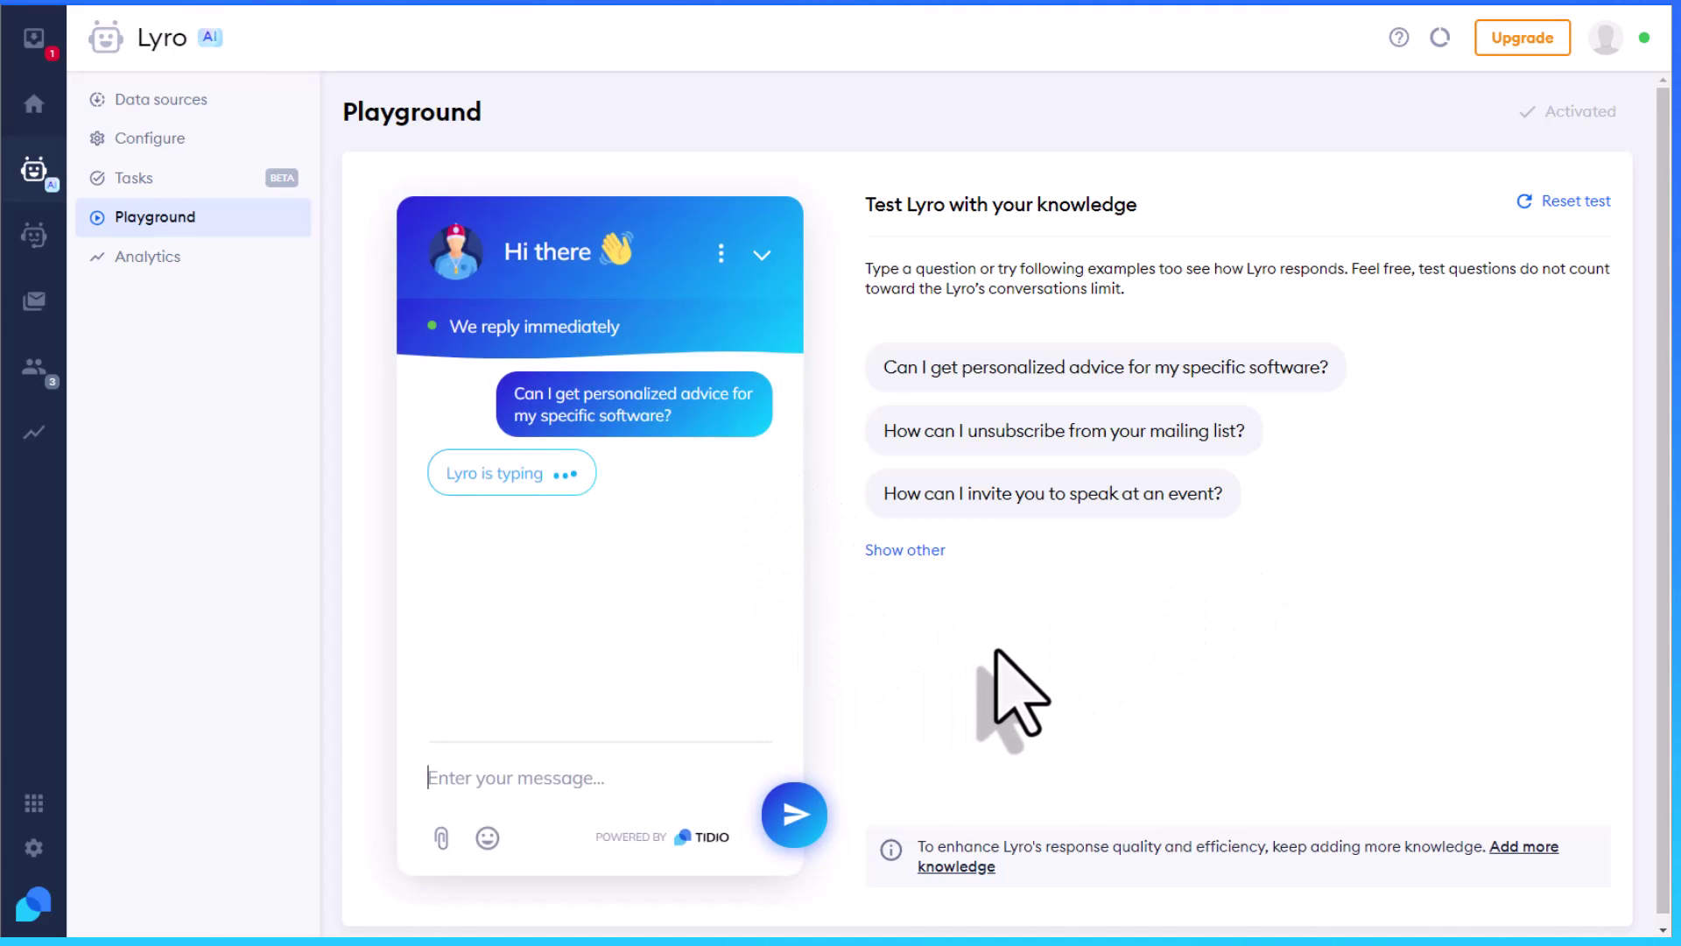
{"action": "left_click", "coordinate": [565, 788]}
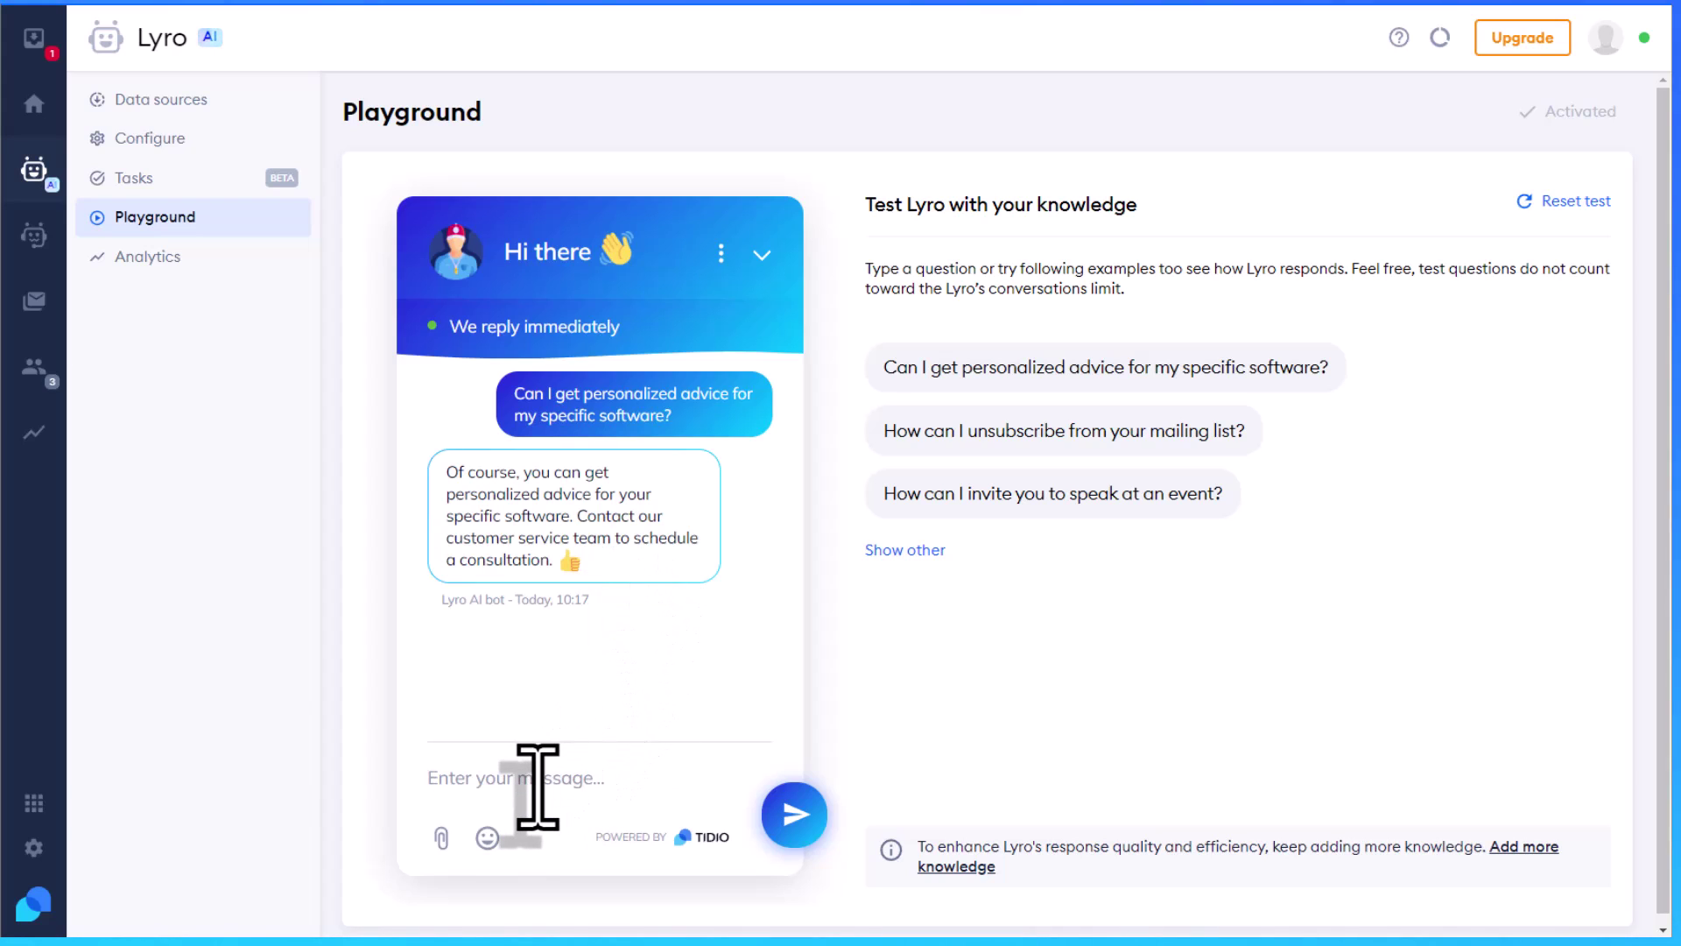
{"action": "type", "text": "Streamline for?"}
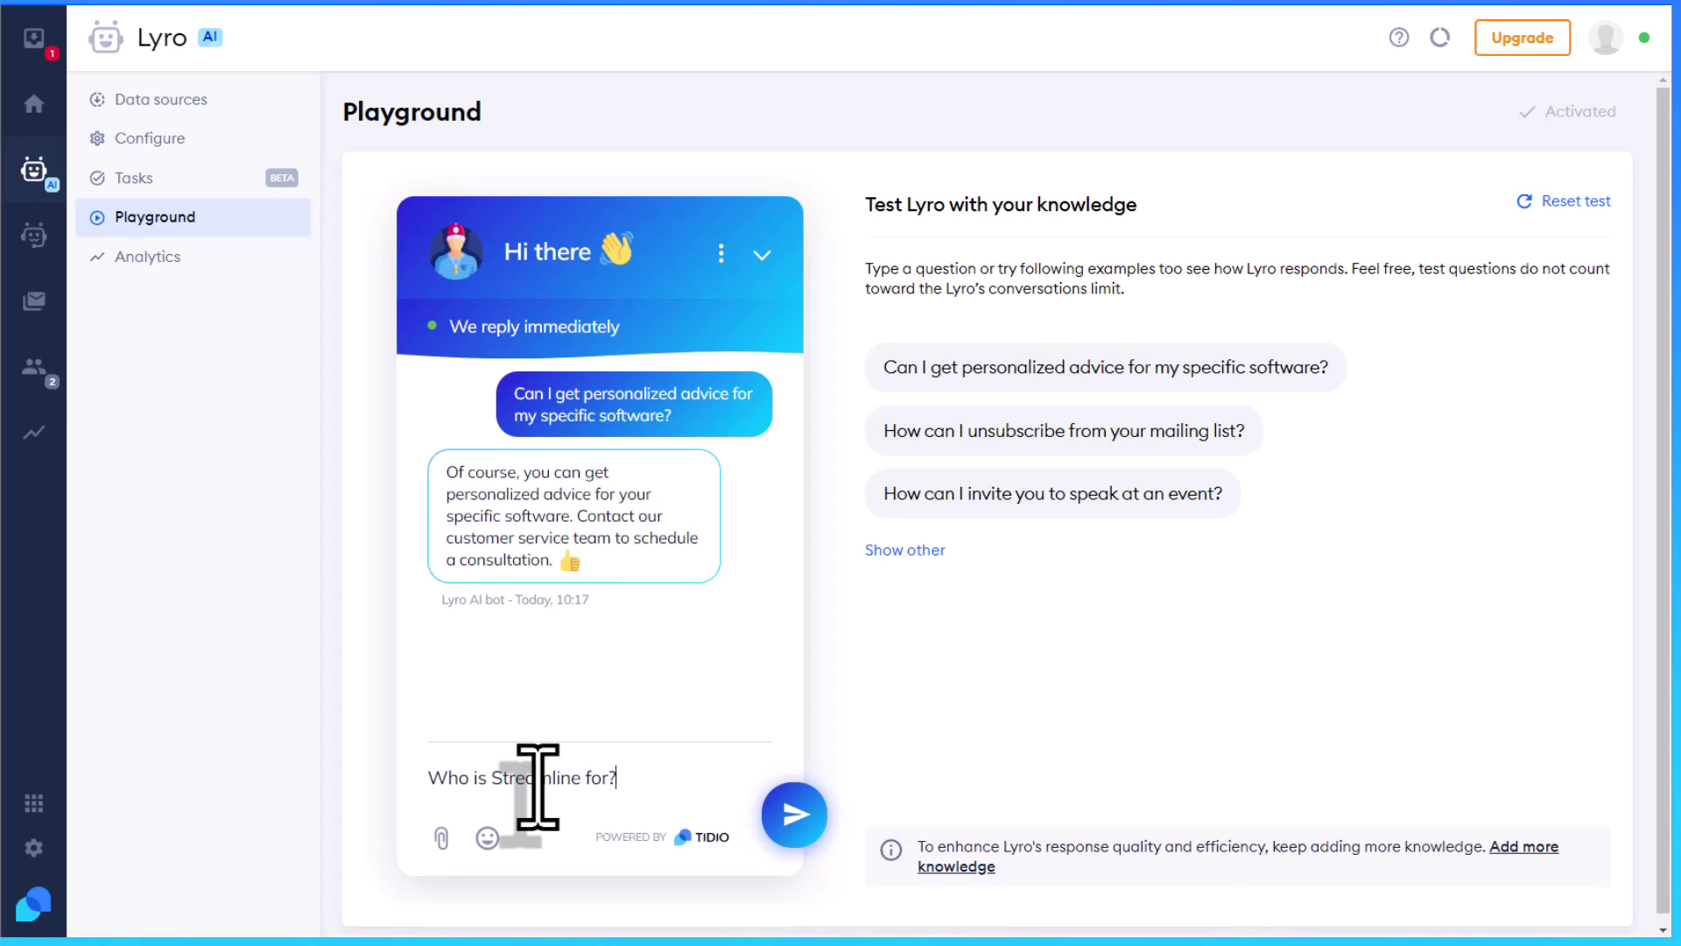
{"action": "key", "text": "Return"}
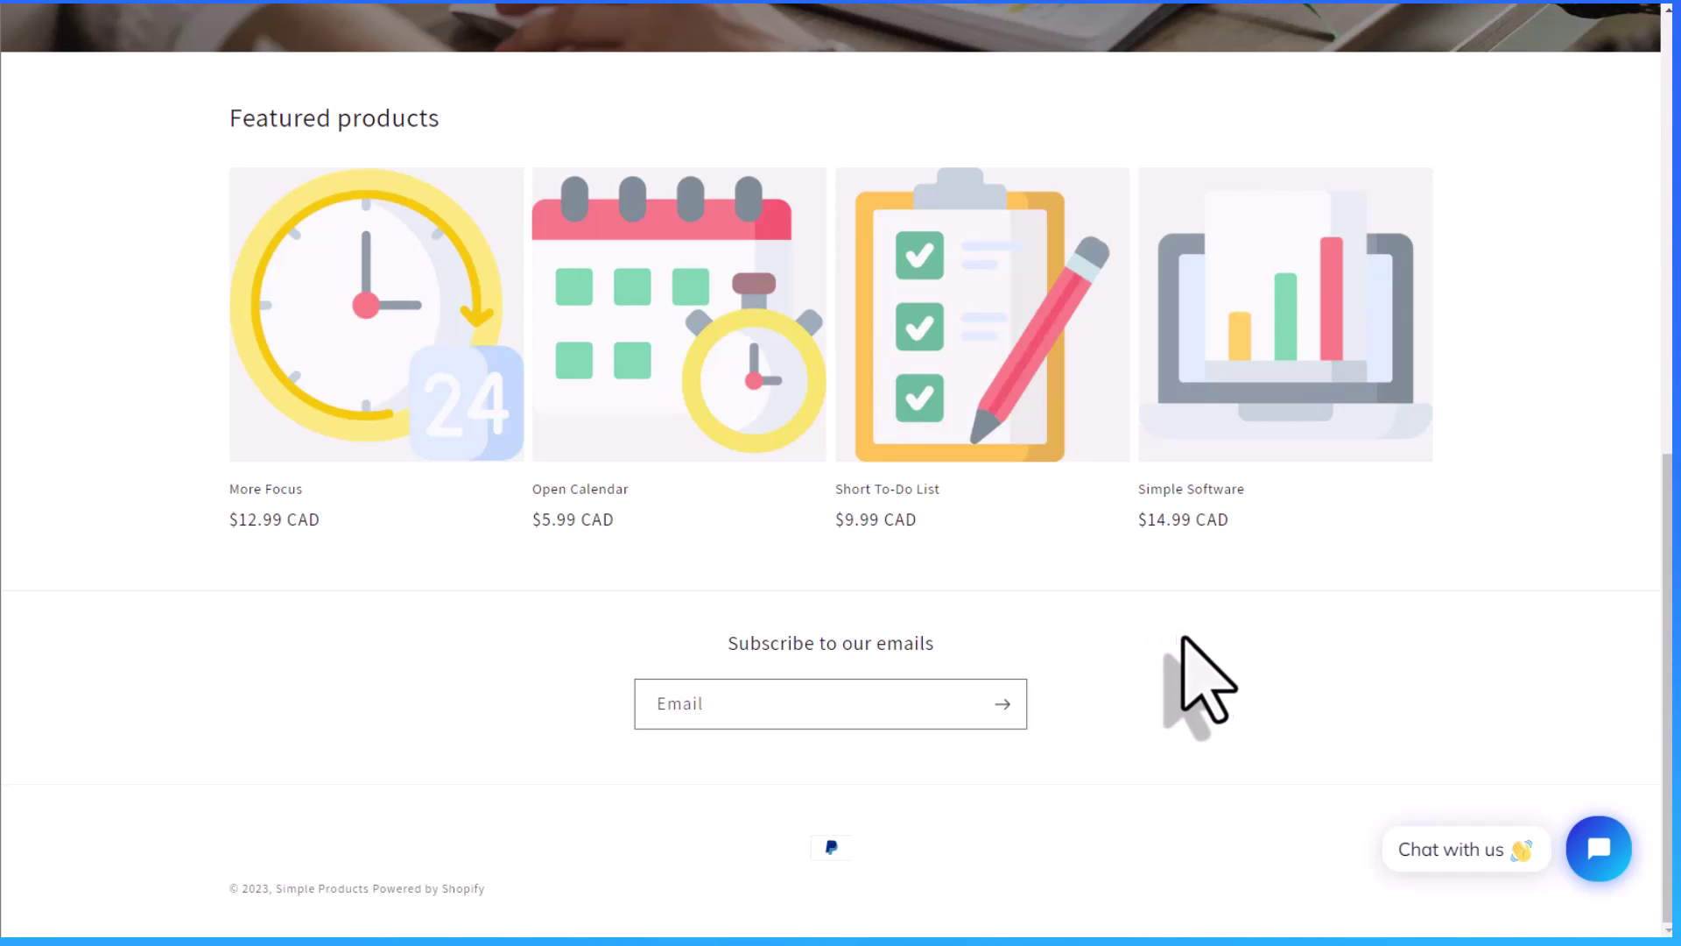
- Open the live chat widget on the Simple Products storefront
{"action": "left_click", "coordinate": [1482, 856]}
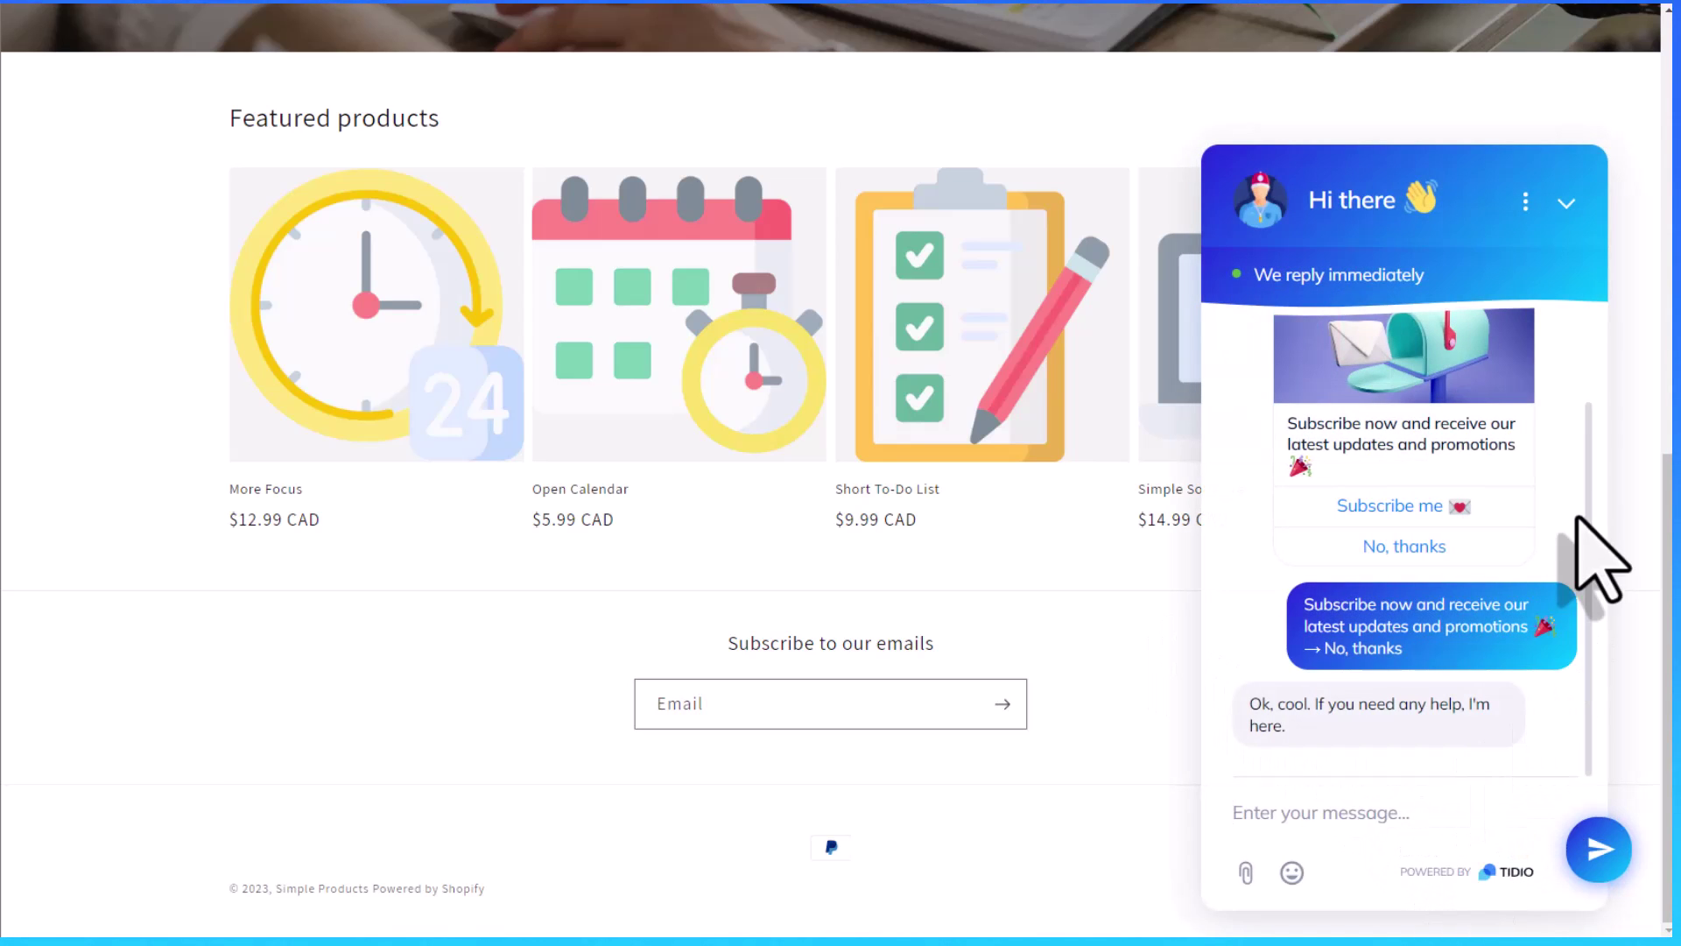